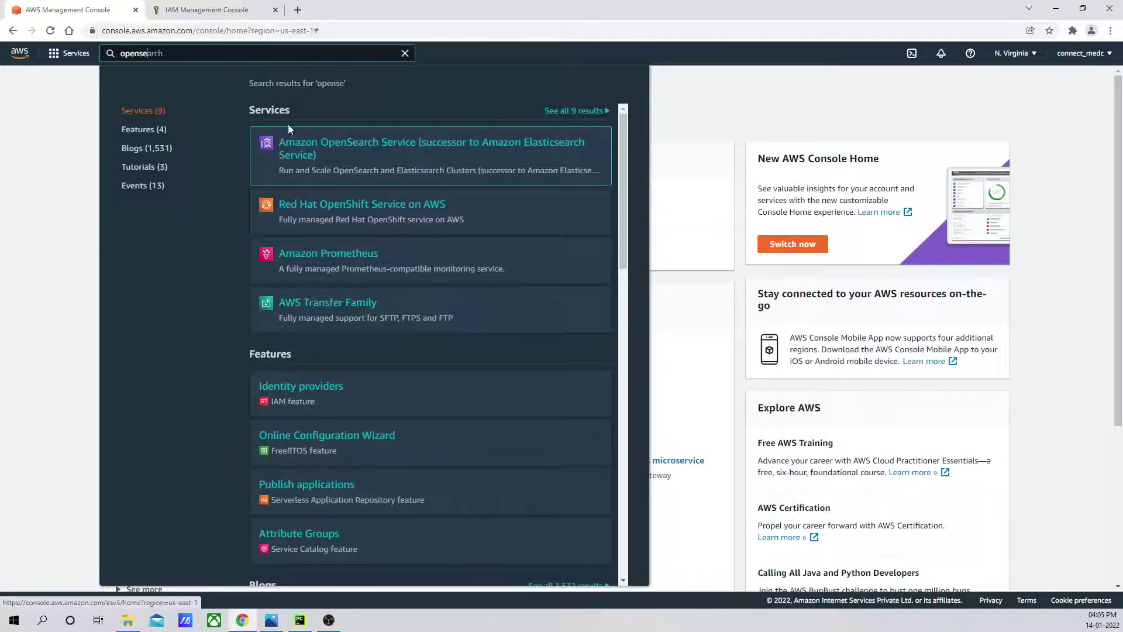
# Open Amazon OpenSearch Service and start creating a new domain.
pyautogui.click(292, 144)
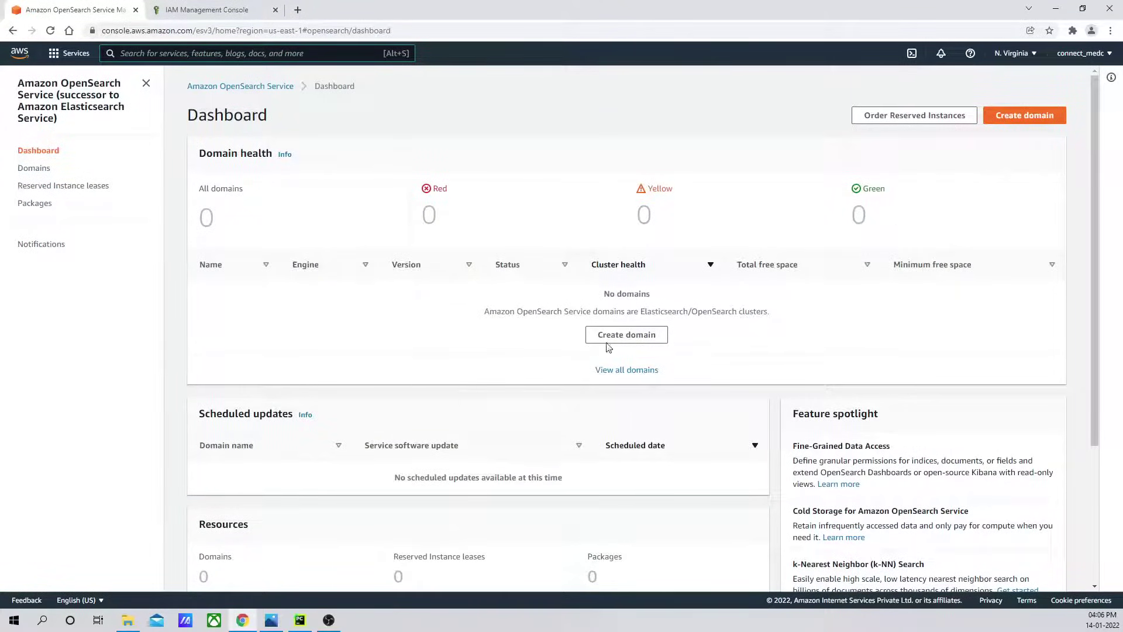
pyautogui.click(627, 337)
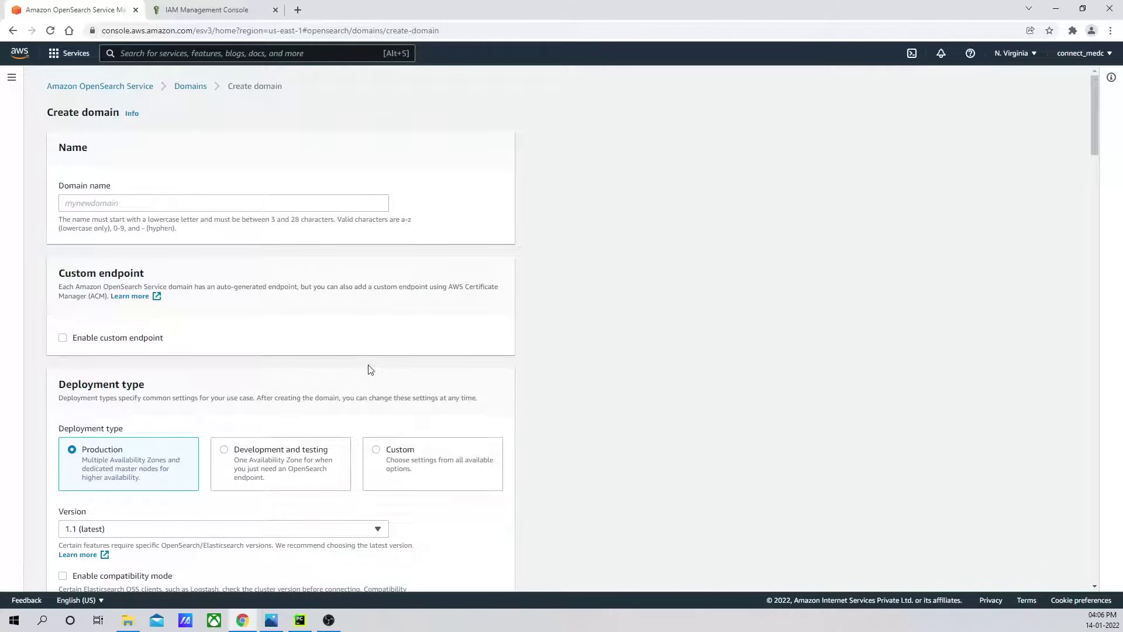
pyautogui.scroll(-1, 370, 370)
pyautogui.scroll(-2, 461, 396)
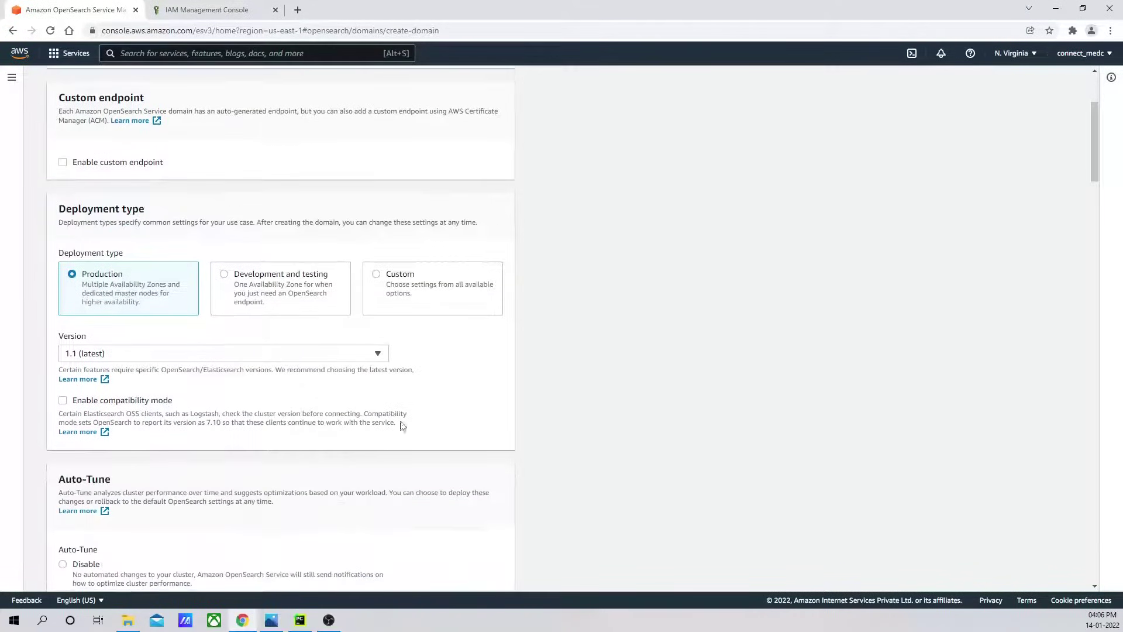
# Review the available engine versions and keep 1.1 (latest).
pyautogui.click(378, 354)
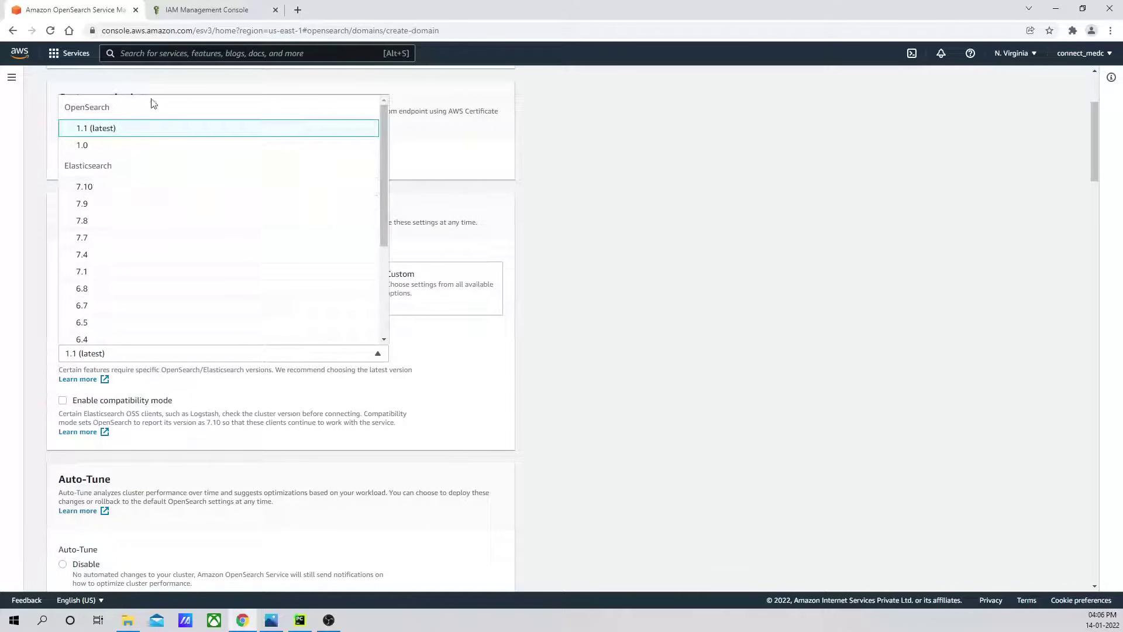
pyautogui.click(637, 243)
pyautogui.scroll(3, 653, 356)
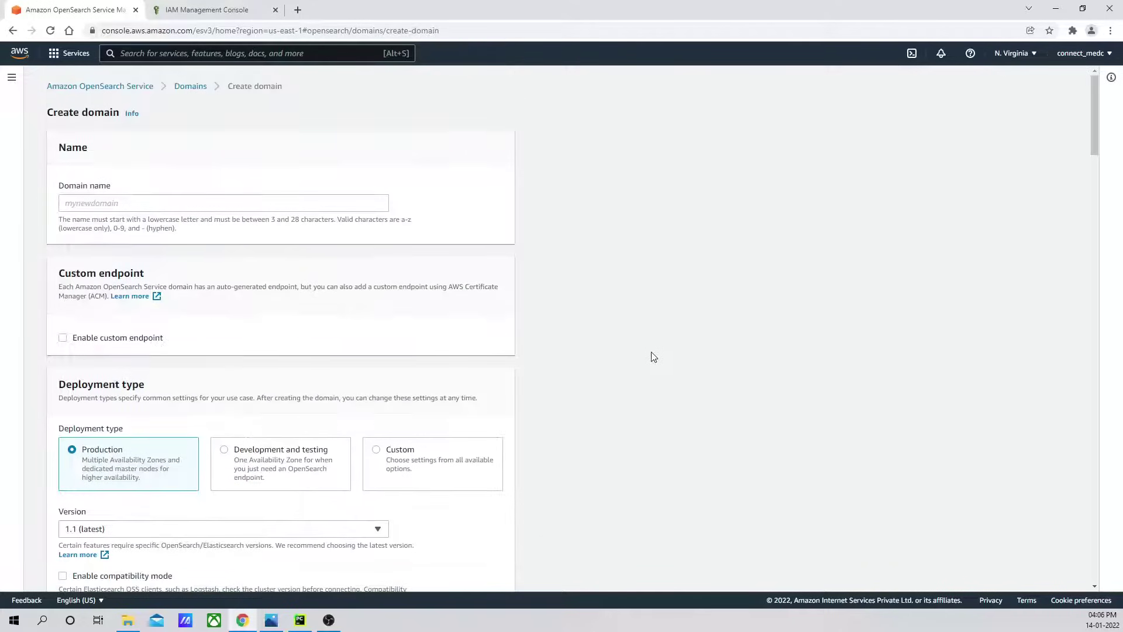
pyautogui.scroll(-4, 588, 386)
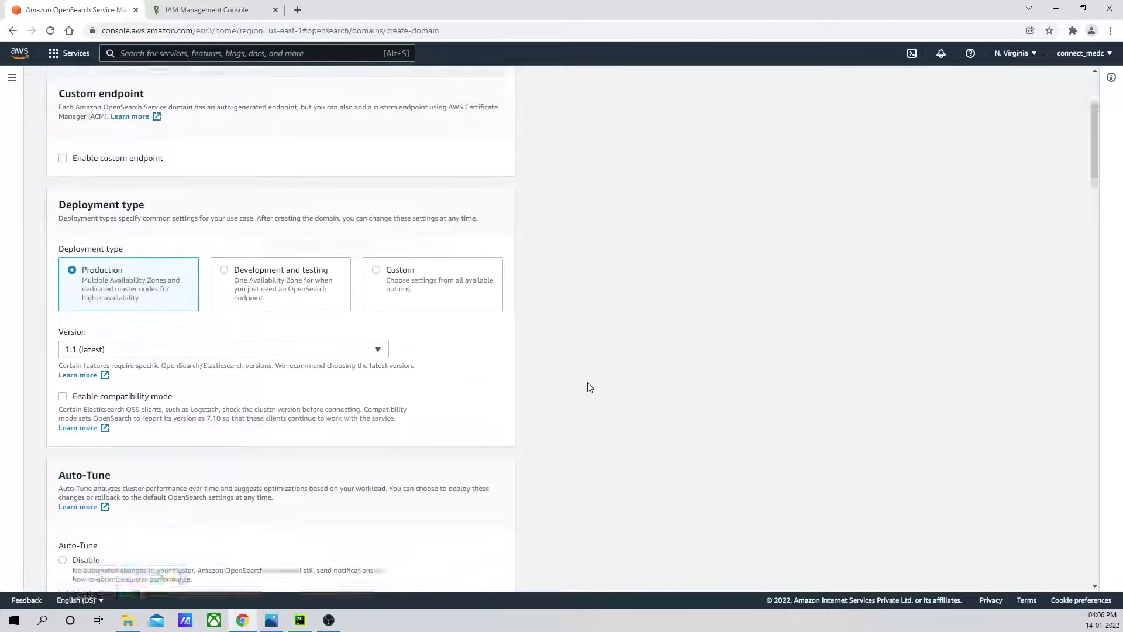
pyautogui.click(378, 294)
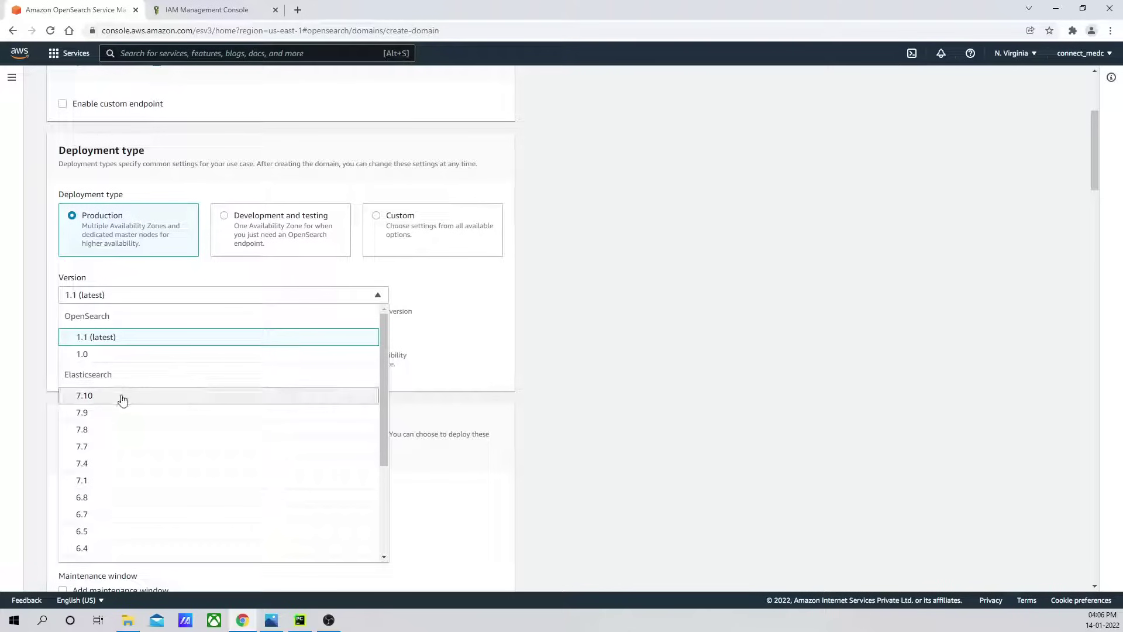
pyautogui.scroll(4, 631, 348)
pyautogui.scroll(-3, 509, 377)
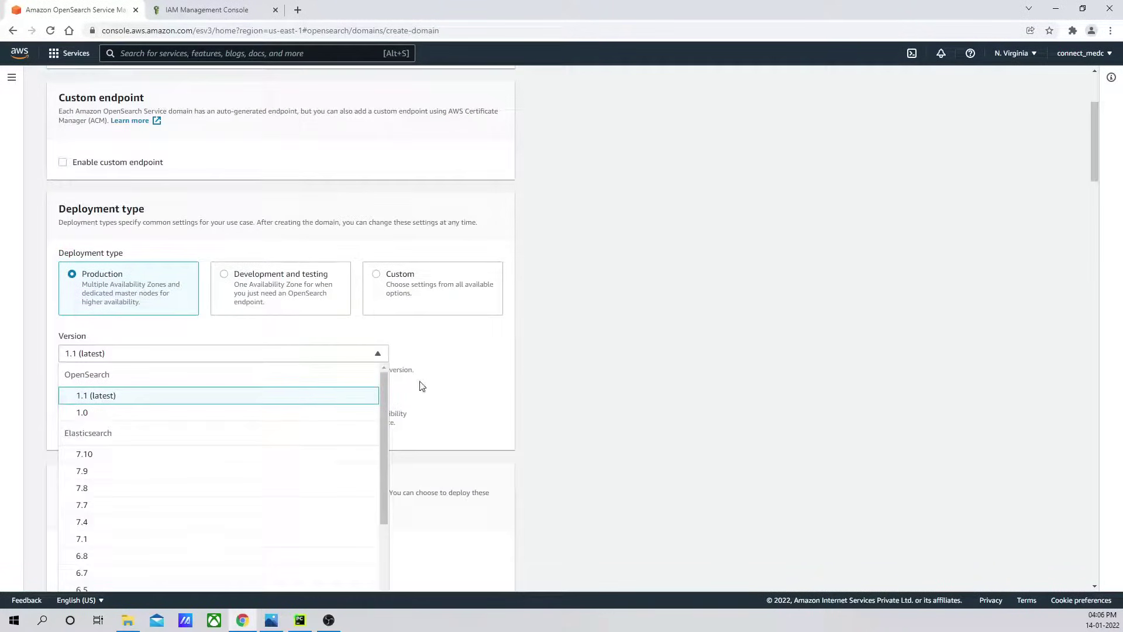
pyautogui.click(373, 359)
pyautogui.scroll(3, 641, 357)
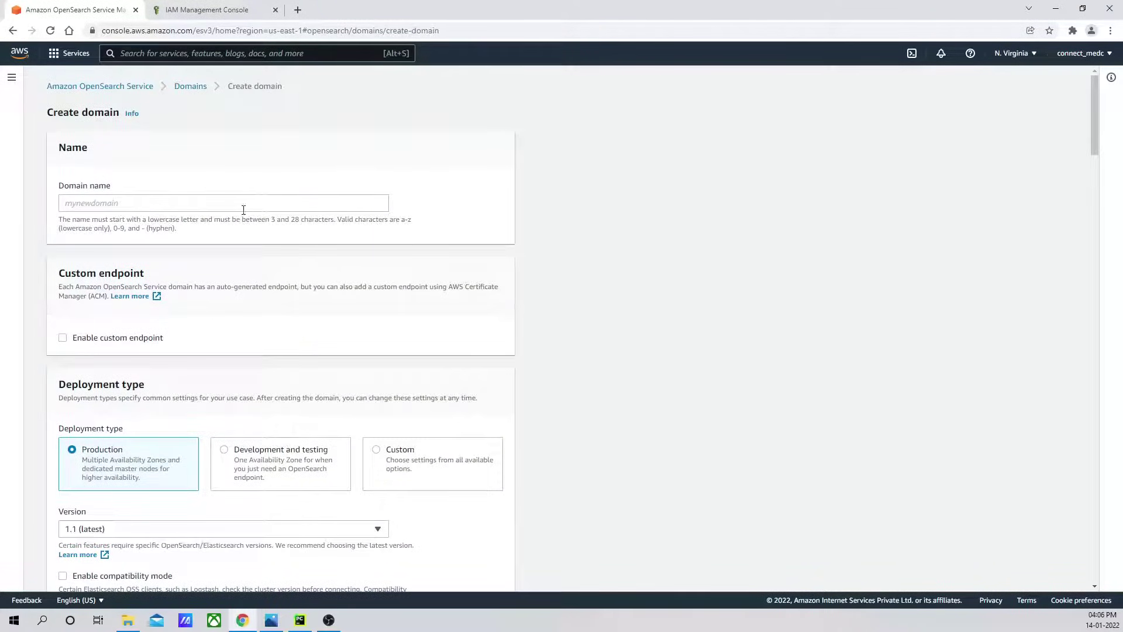
# Enter dc-opensearch-cluster as the domain name and pick the Development and testing deployment type.
pyautogui.click(192, 207)
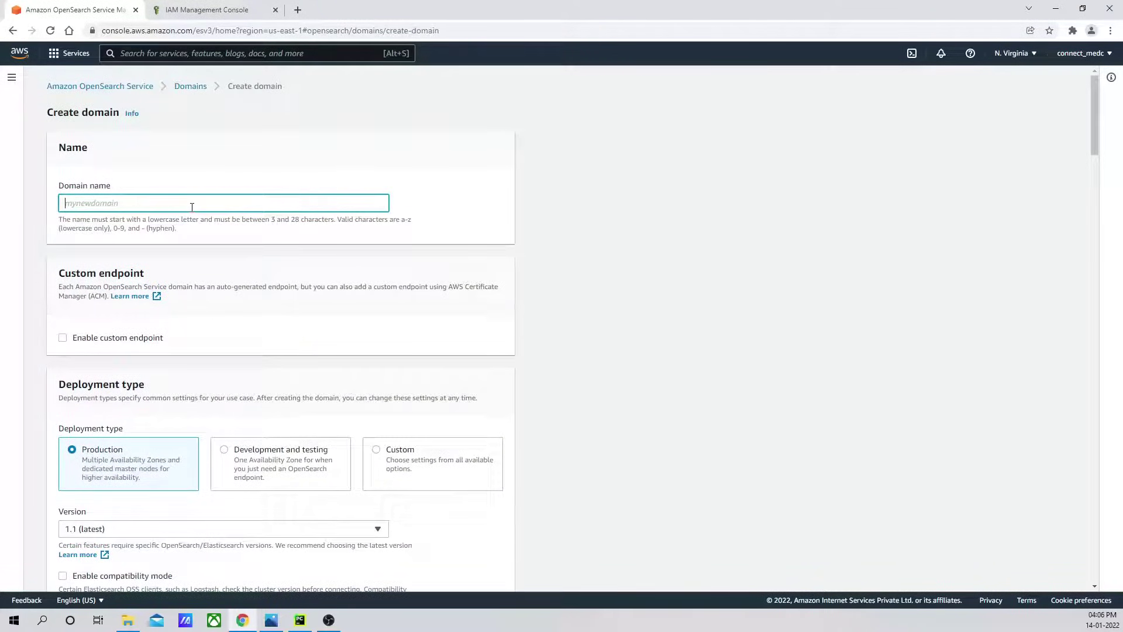
pyautogui.write('dc-opensearch-cluster')
pyautogui.scroll(-1, 162, 327)
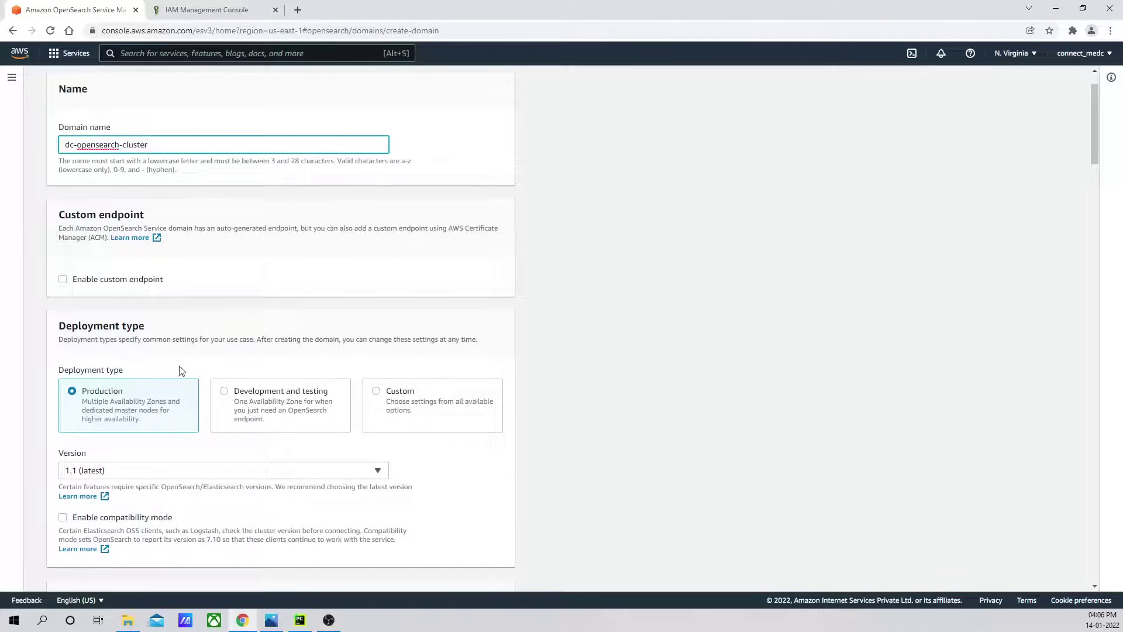
pyautogui.click(227, 400)
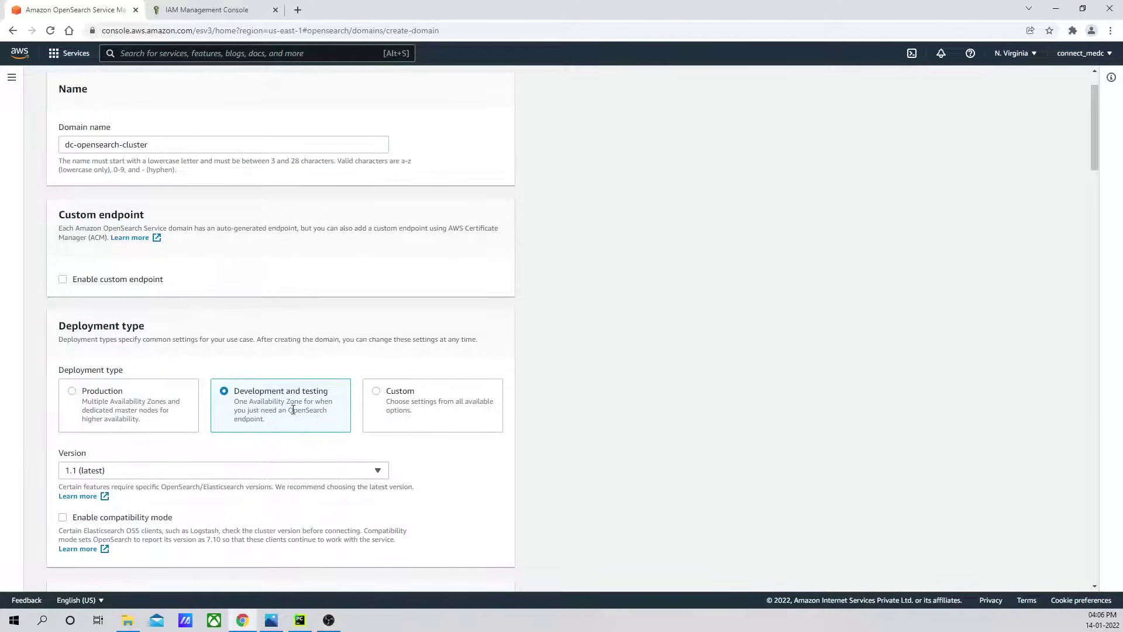
pyautogui.scroll(-3, 293, 410)
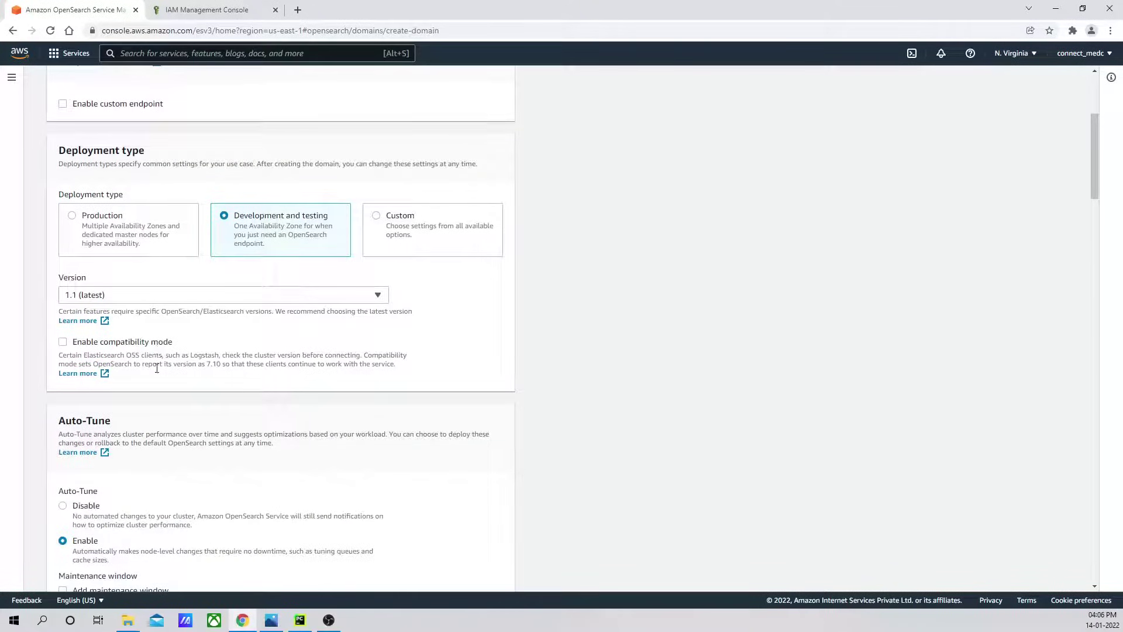
pyautogui.scroll(-3, 222, 354)
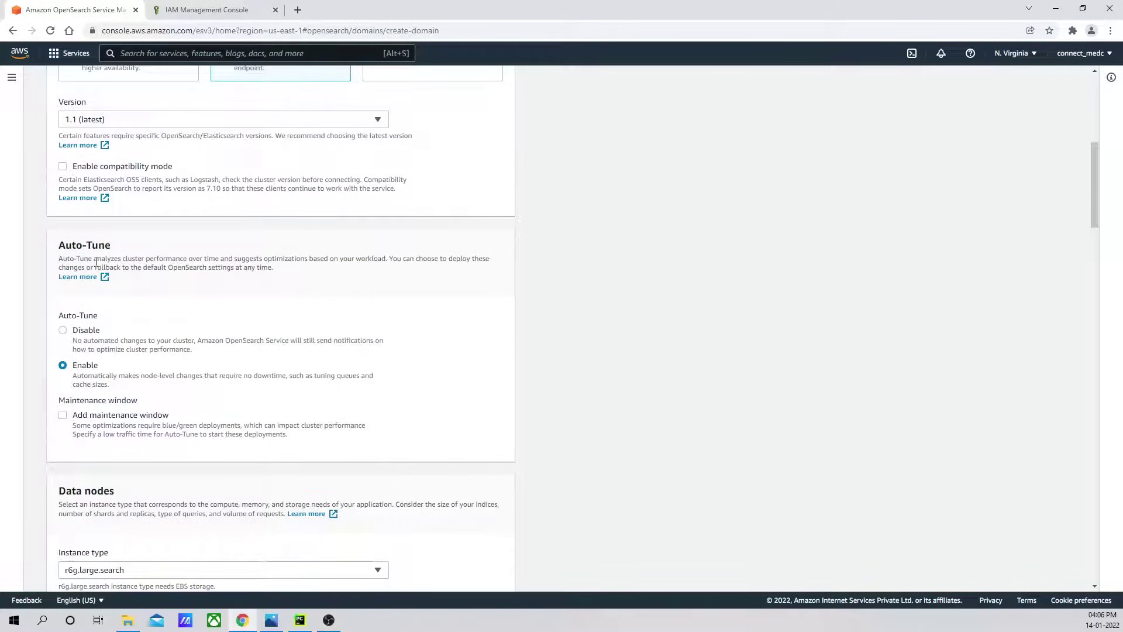
pyautogui.scroll(-2, 143, 386)
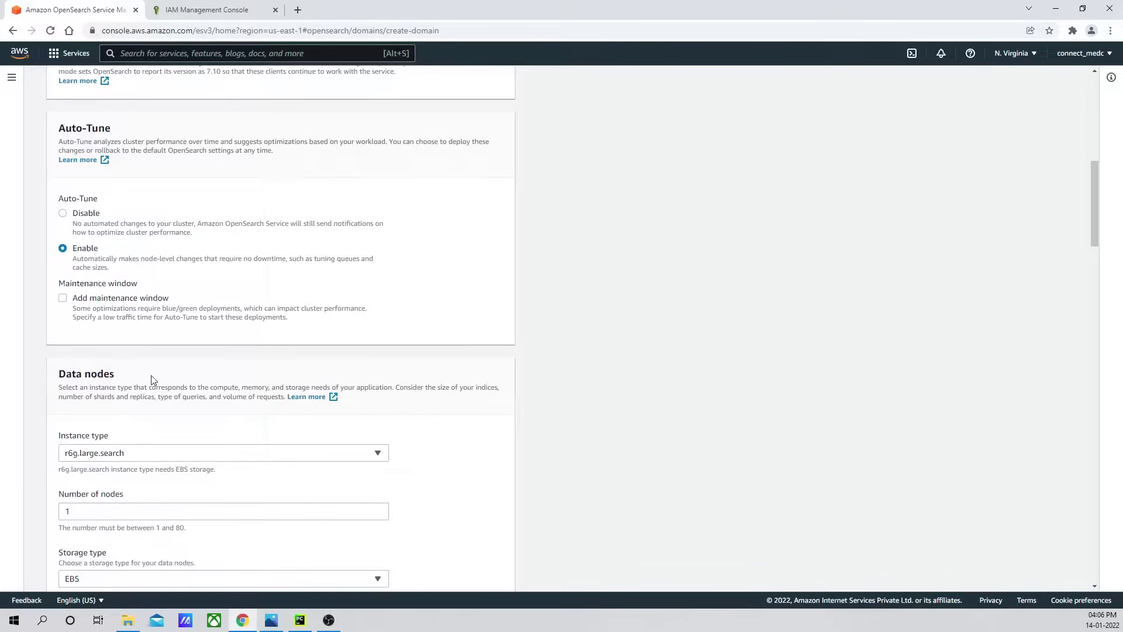
pyautogui.scroll(-2, 152, 380)
# Choose t3.small.search as the data node instance type.
pyautogui.click(377, 337)
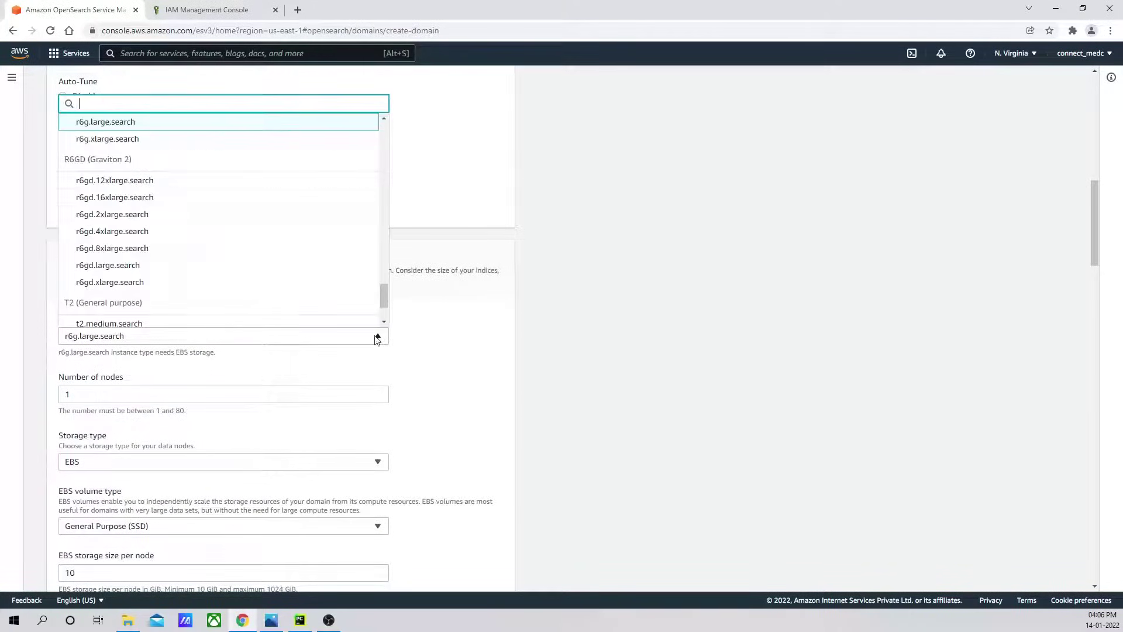
pyautogui.scroll(-2, 346, 280)
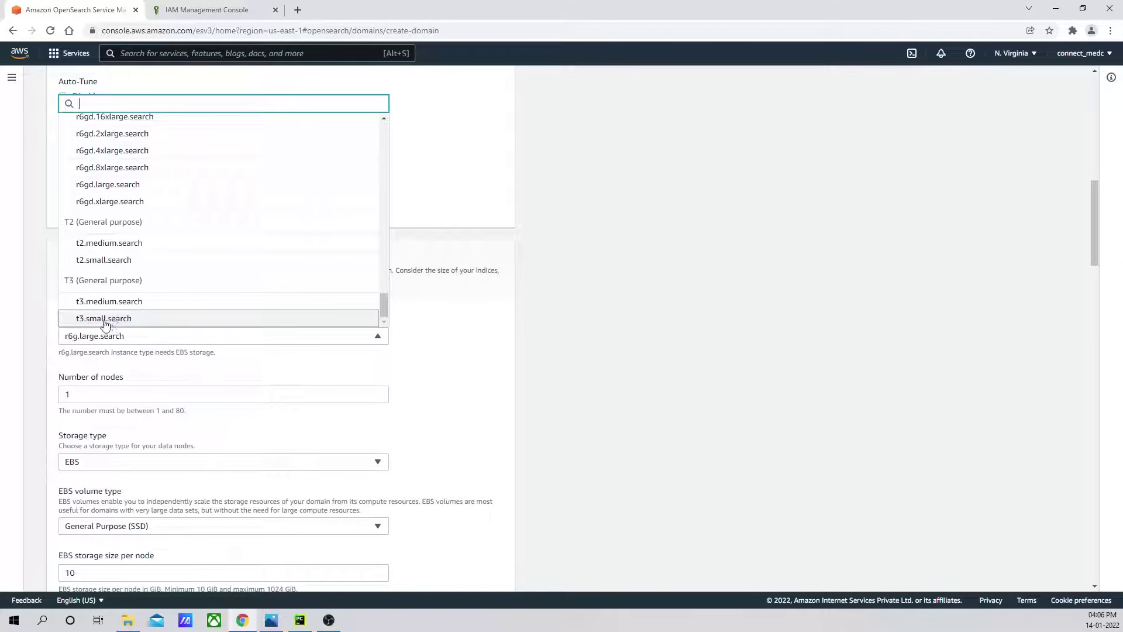
pyautogui.click(130, 321)
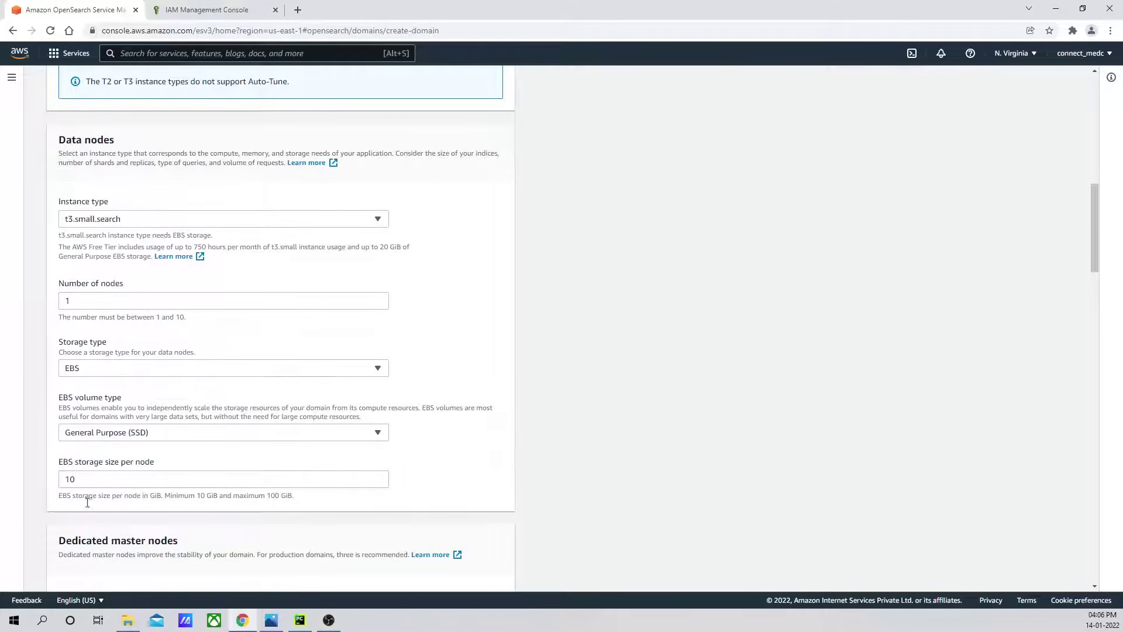
pyautogui.scroll(2, 177, 298)
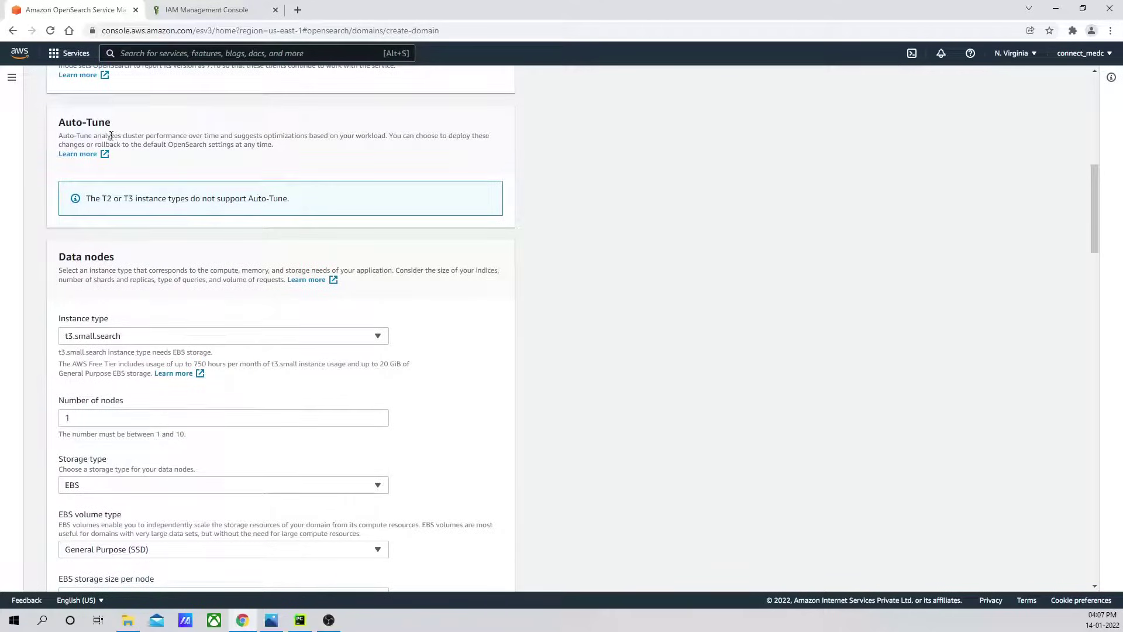
pyautogui.scroll(-3, 95, 407)
# Change the EBS storage size per node from 10 to 30 GiB.
pyautogui.click(80, 422)
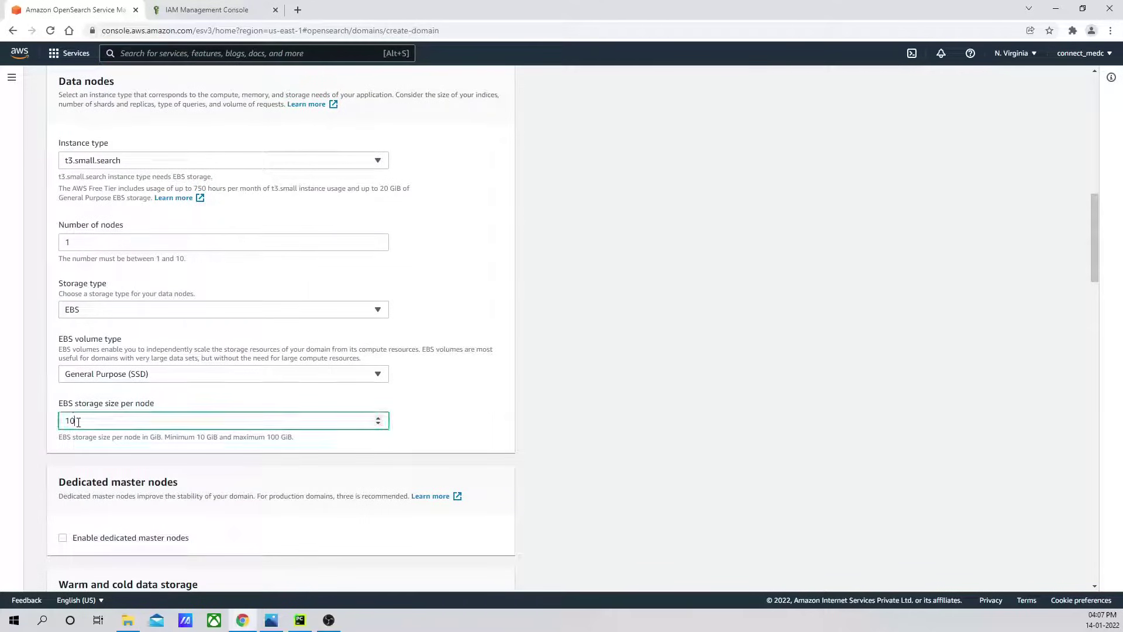
pyautogui.press('BackSpace')
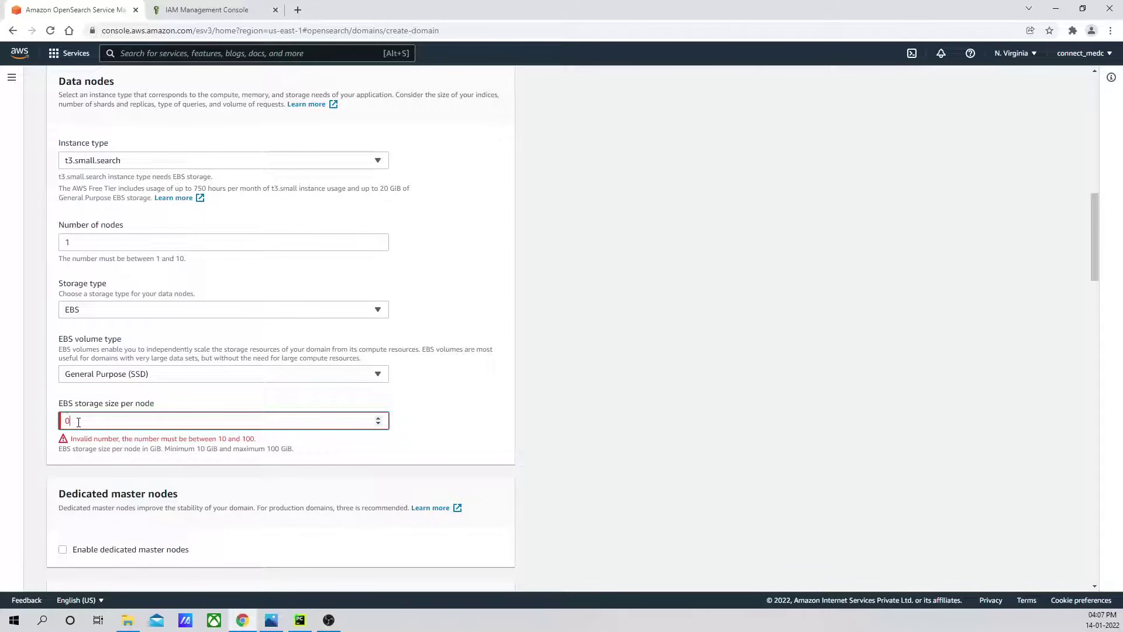
pyautogui.write('3')
pyautogui.scroll(-4, 294, 416)
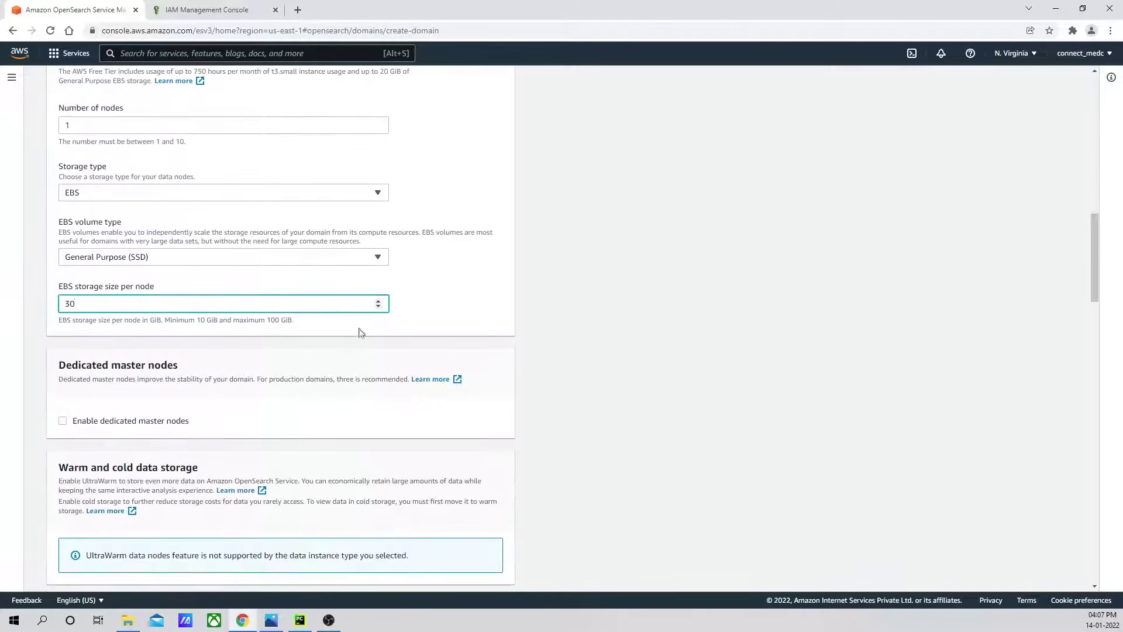
pyautogui.scroll(-2, 361, 332)
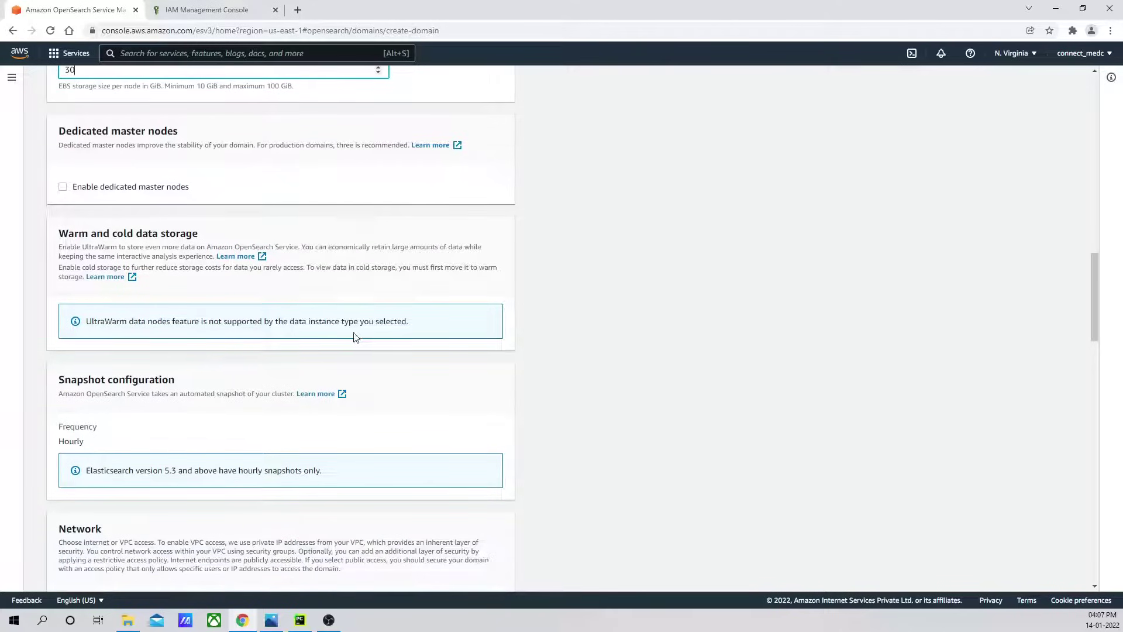
pyautogui.scroll(-3, 154, 383)
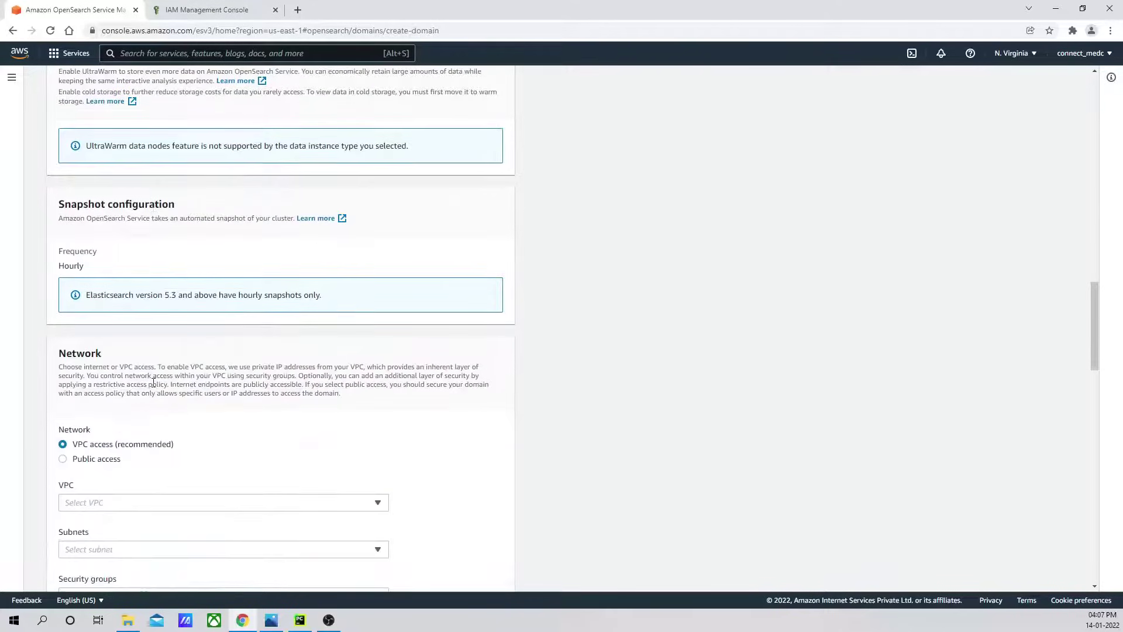
# Make the domain publicly accessible instead of VPC-only.
pyautogui.scroll(-3, 228, 354)
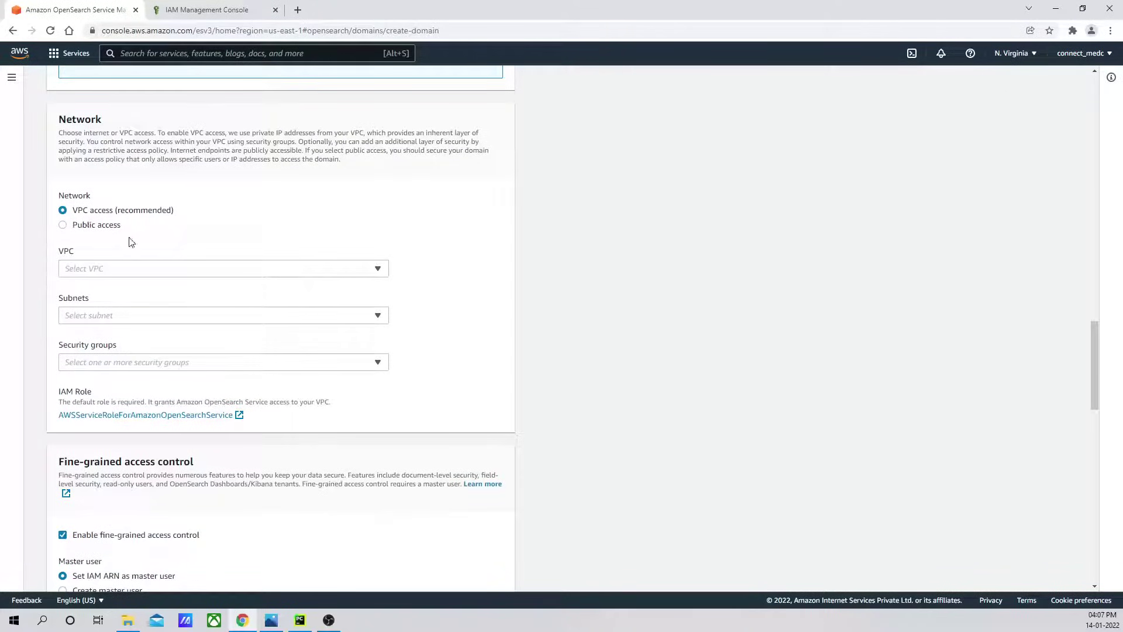
pyautogui.click(62, 225)
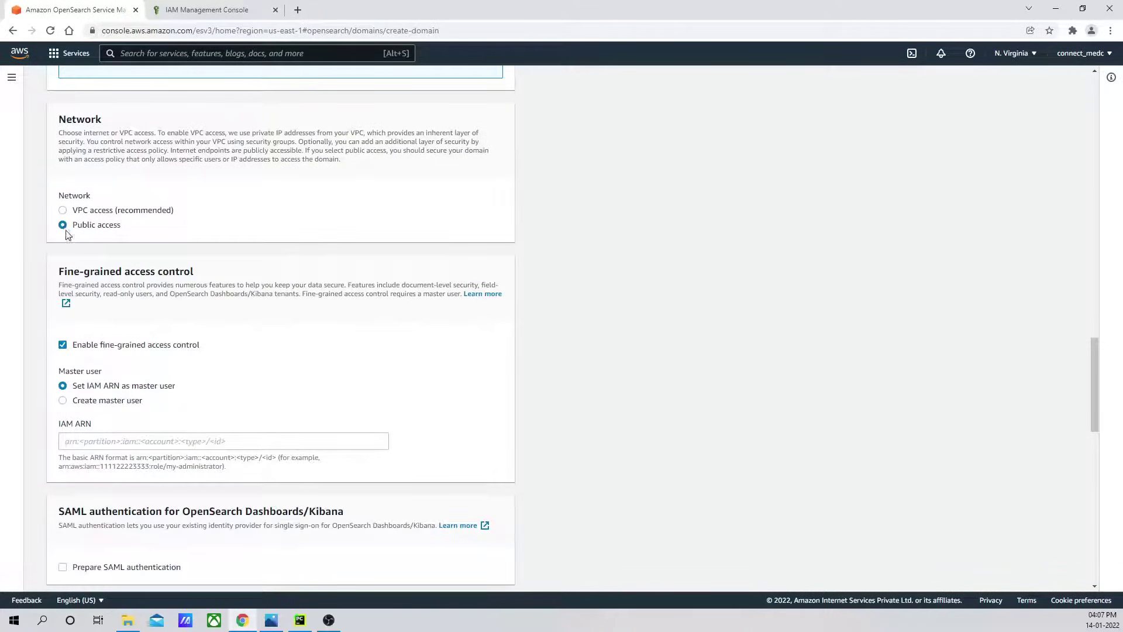
pyautogui.scroll(-2, 106, 183)
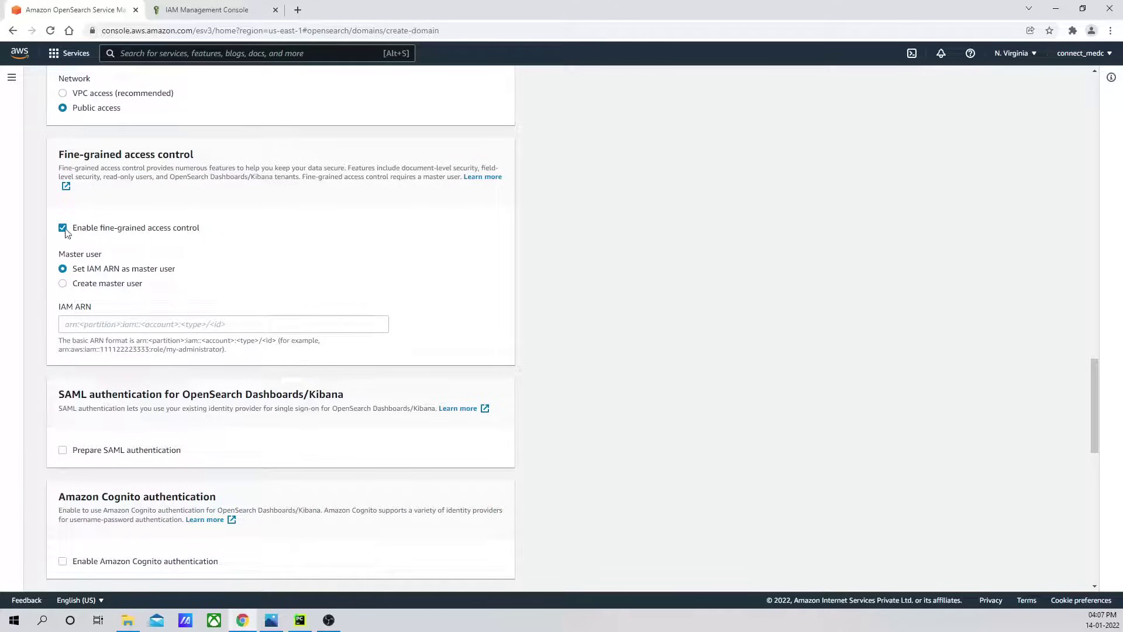
# Choose Create master user, then enter the master username and type the master password twice.
pyautogui.click(62, 285)
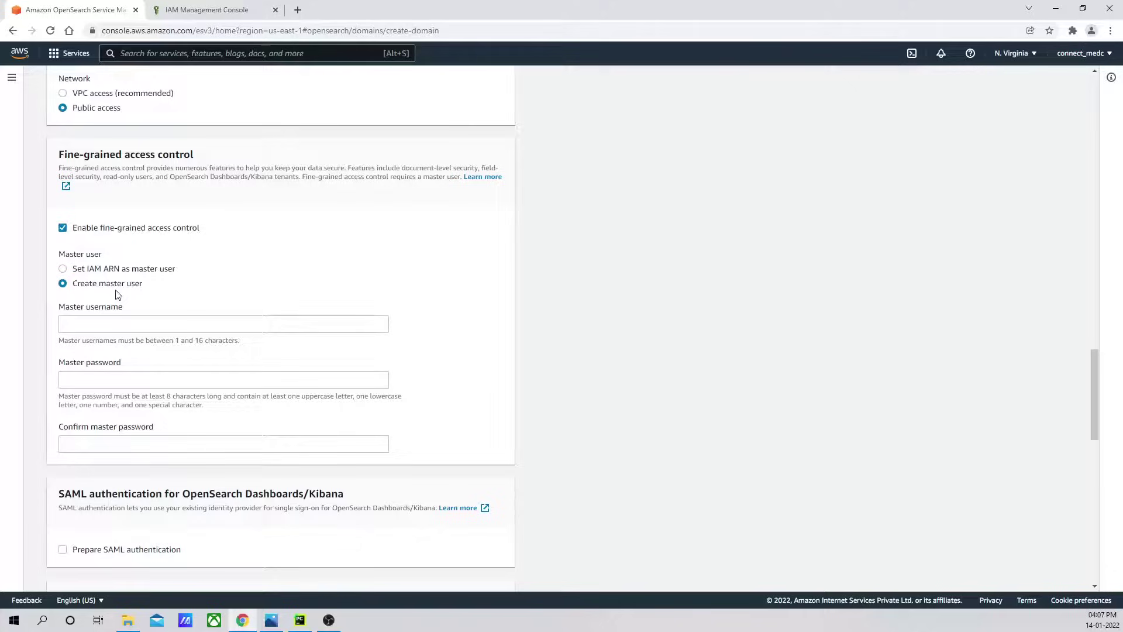
pyautogui.click(86, 322)
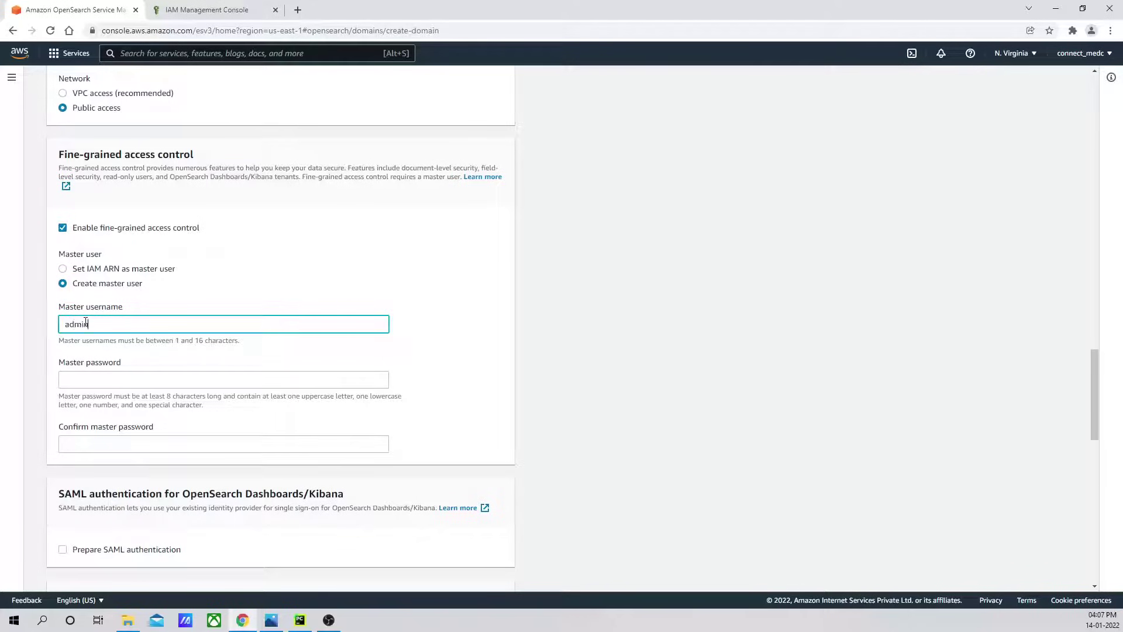
pyautogui.click(94, 382)
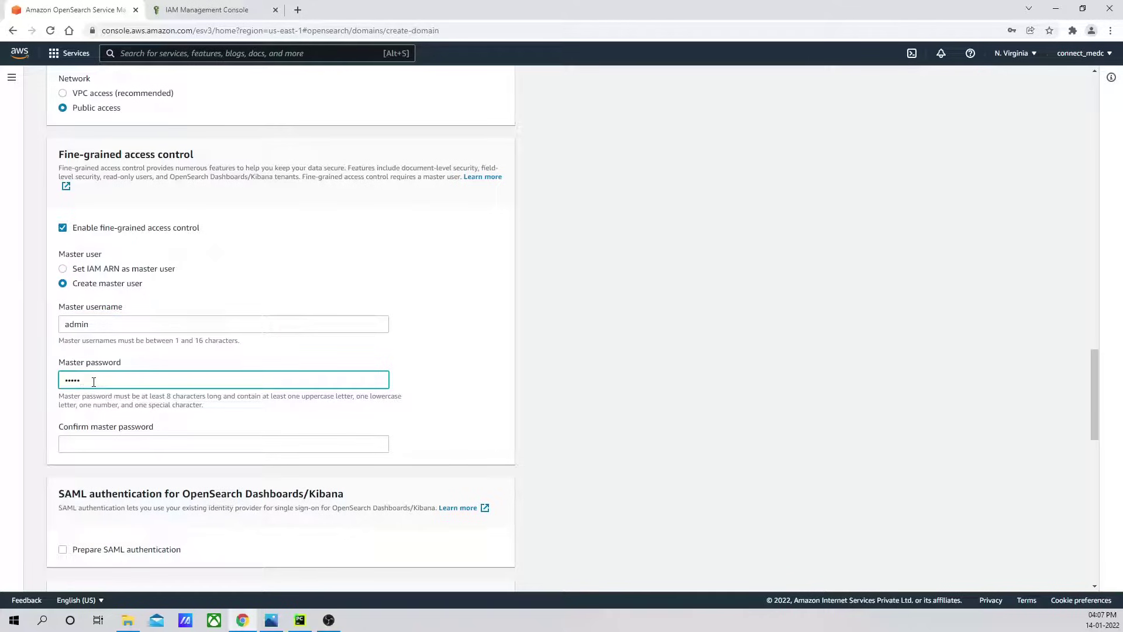
pyautogui.write('Admin@123')
pyautogui.click(96, 442)
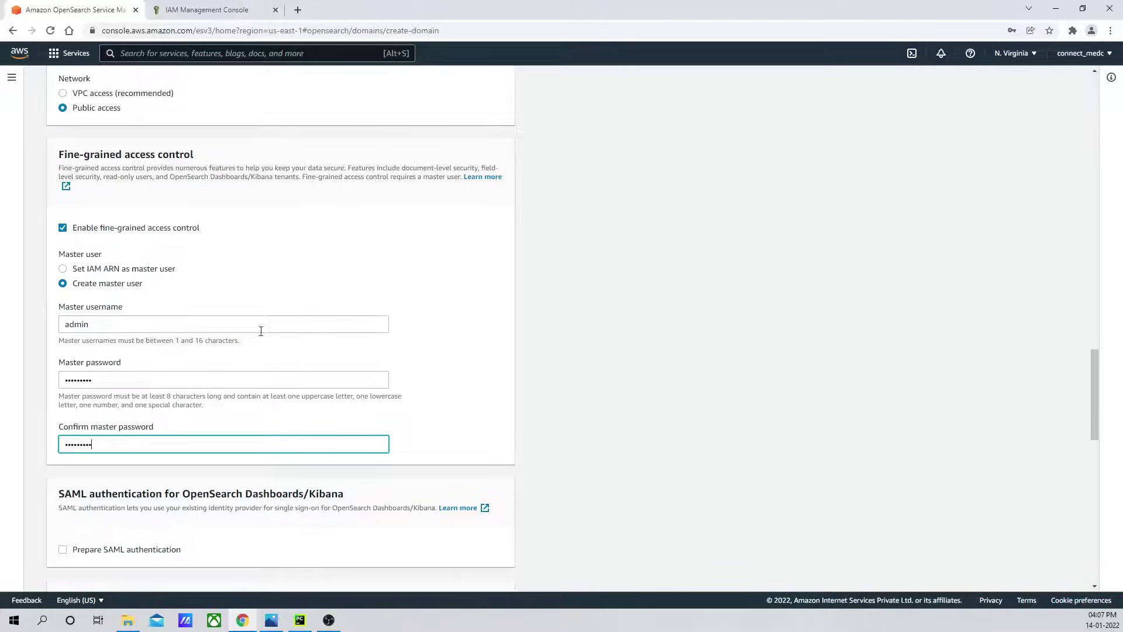
pyautogui.write('Admin@123')
pyautogui.scroll(-4, 261, 331)
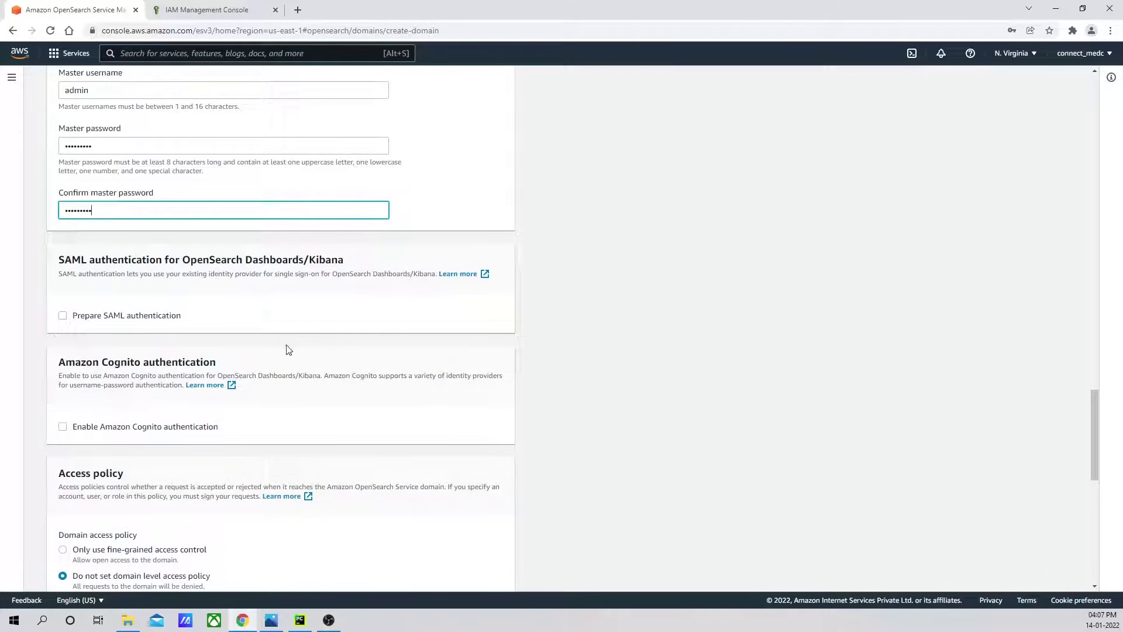
# Set the access policy to 'Only use fine-grained access control' and scroll back up the form.
pyautogui.scroll(-4, 212, 336)
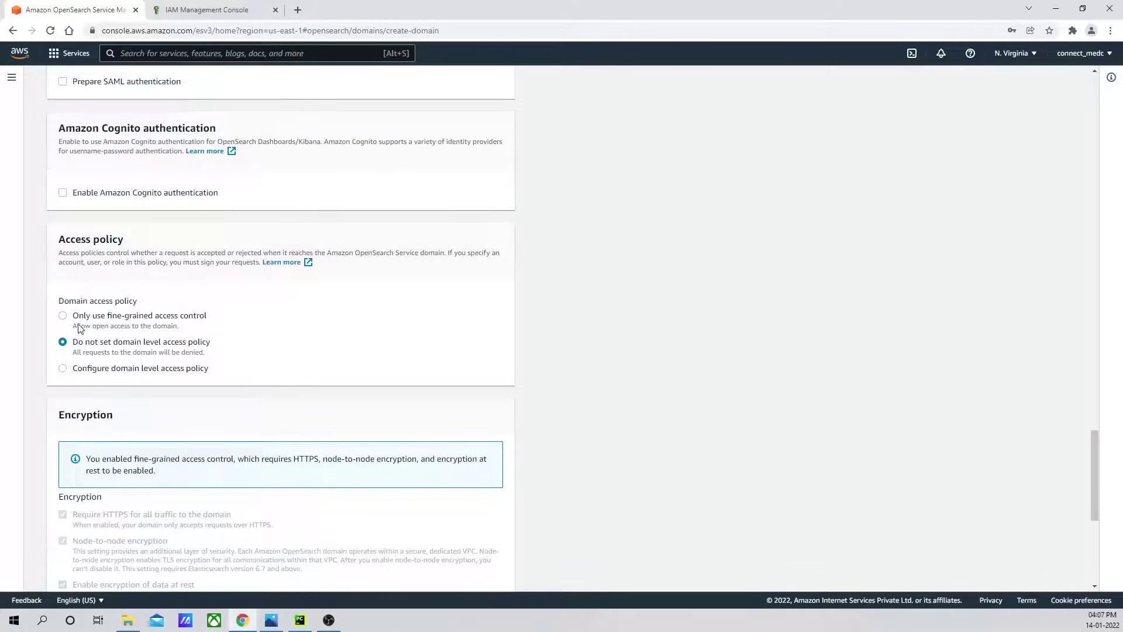
pyautogui.click(62, 316)
pyautogui.scroll(-2, 345, 319)
pyautogui.scroll(-4, 345, 319)
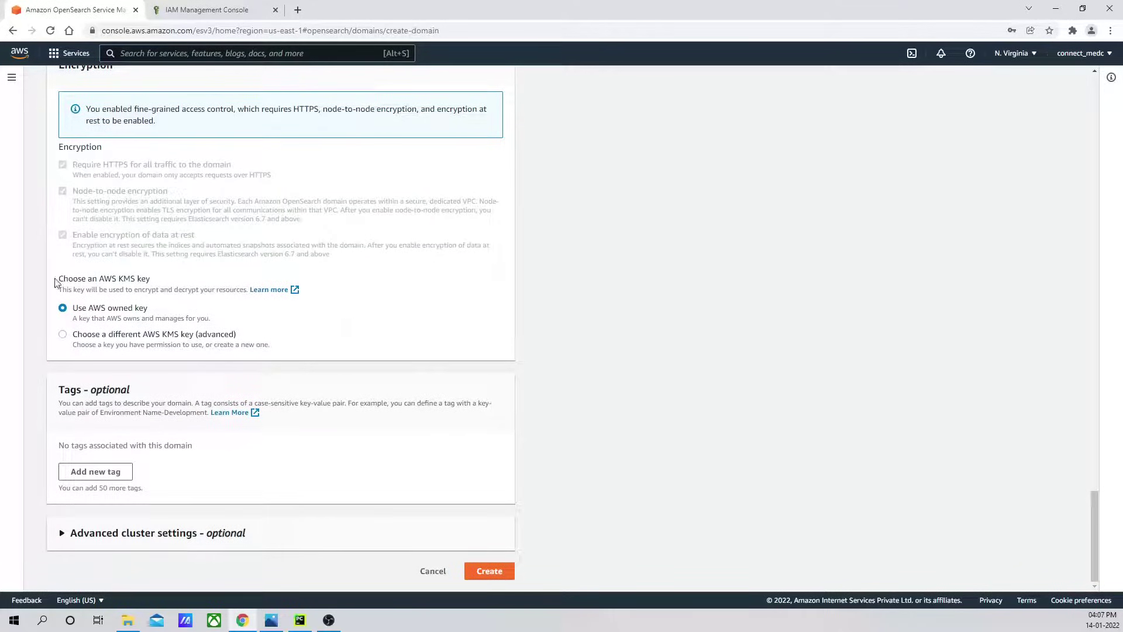
pyautogui.scroll(1, 241, 322)
pyautogui.scroll(-1, 236, 354)
pyautogui.scroll(20, 654, 393)
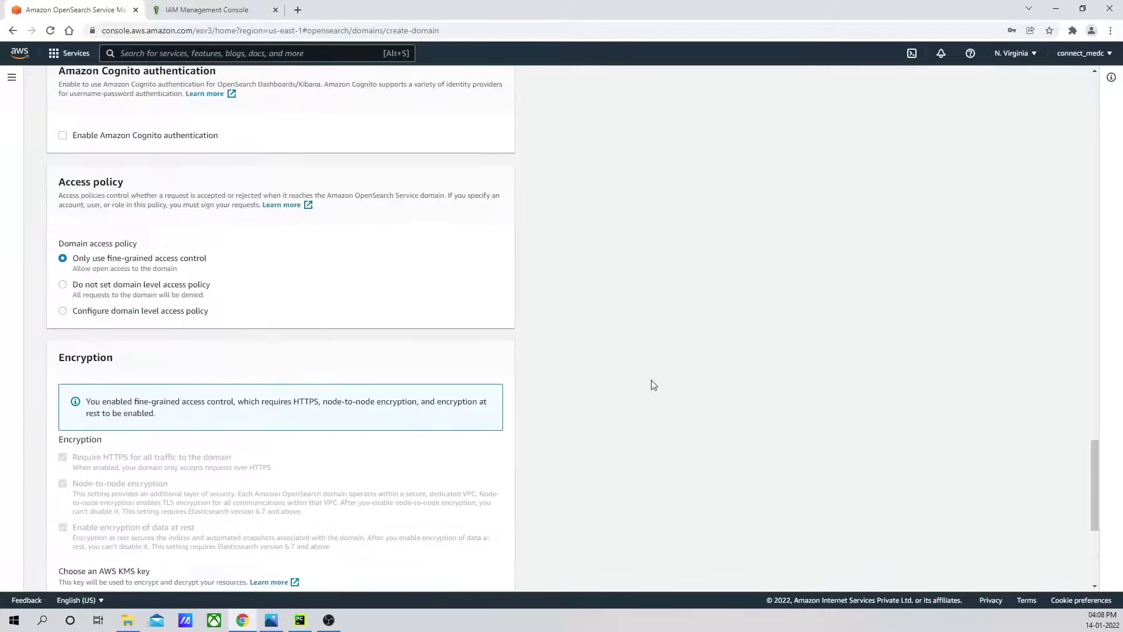
pyautogui.scroll(20, 654, 385)
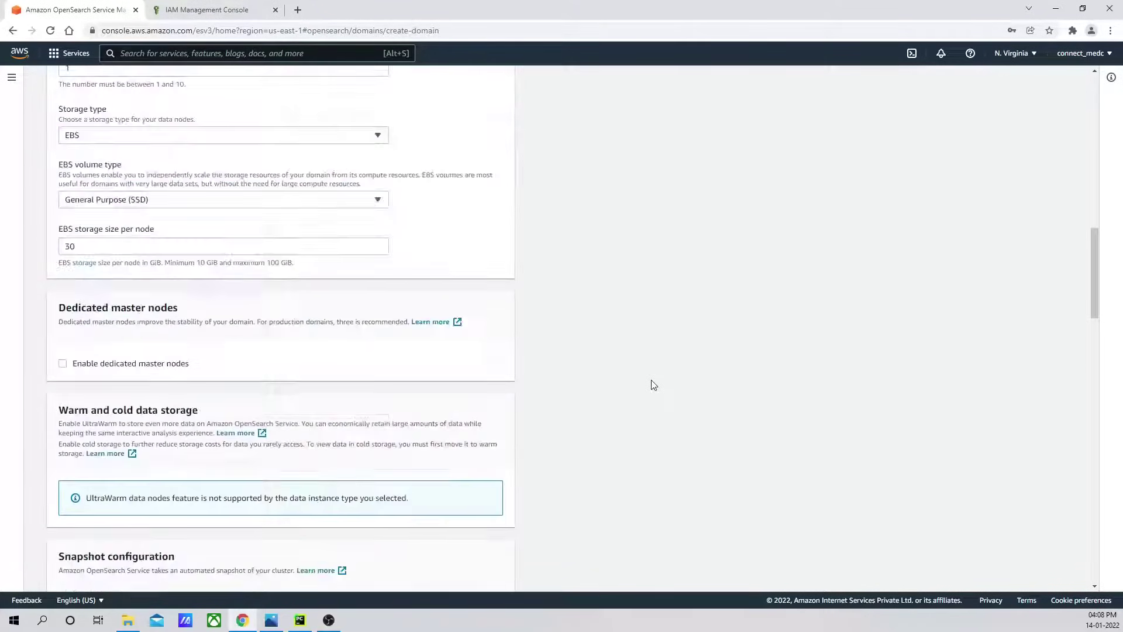
pyautogui.scroll(3, 659, 340)
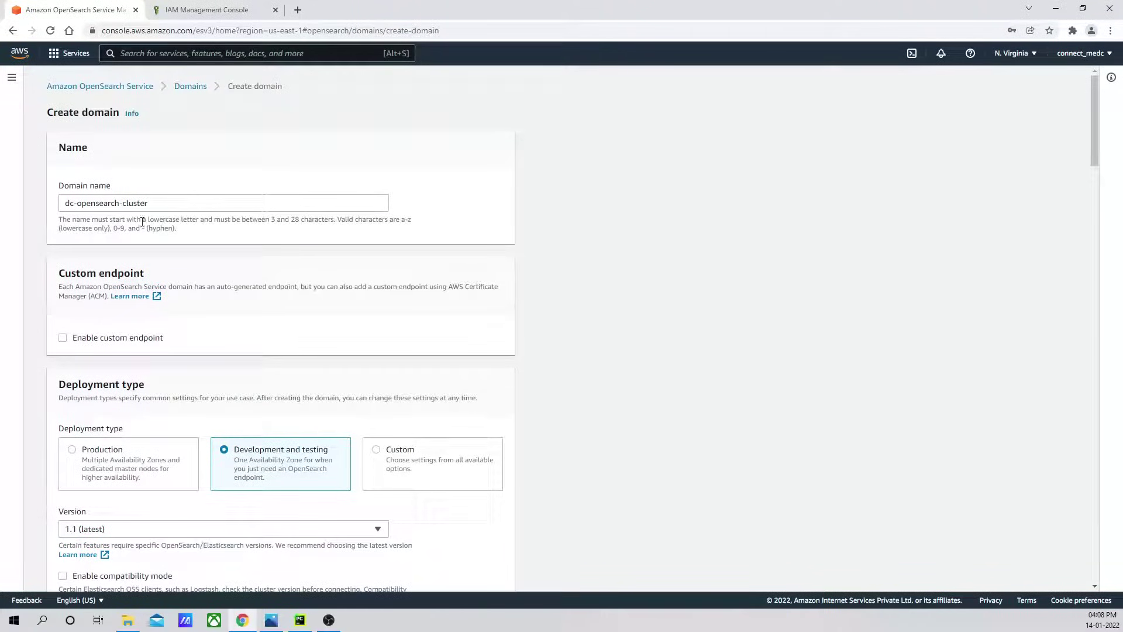
# Check dc-opensearch-cluster's name, deployment type, data nodes and security settings, then create the domain.
pyautogui.moveTo(156, 208); pyautogui.dragTo(33, 209)
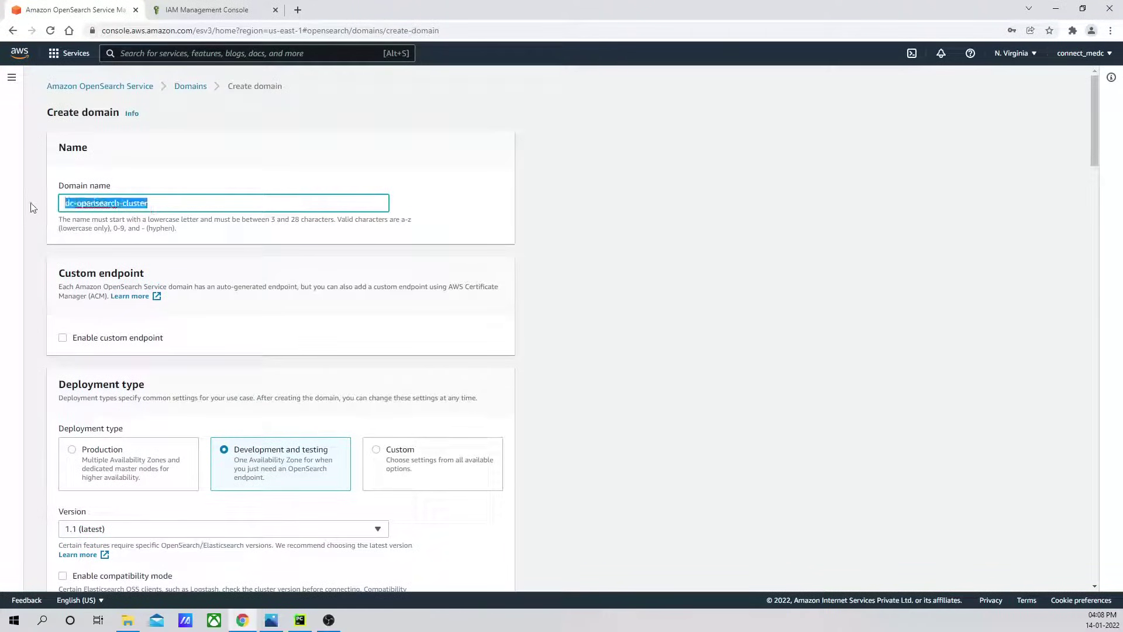
pyautogui.scroll(-2, 442, 285)
pyautogui.scroll(-1, 442, 285)
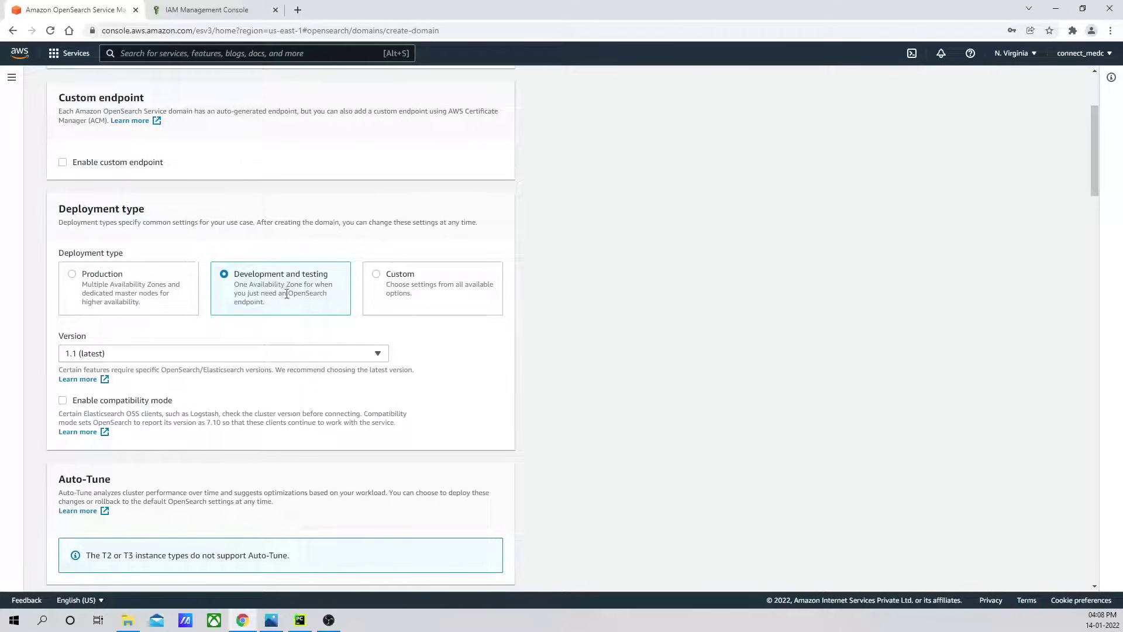
pyautogui.scroll(-3, 503, 359)
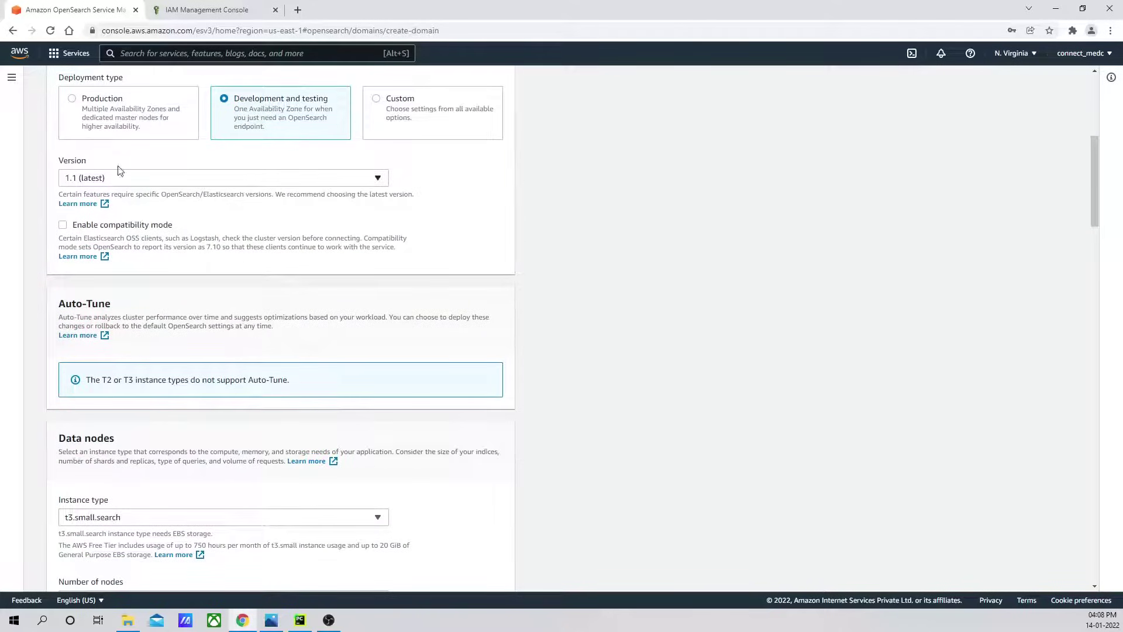
pyautogui.scroll(-5, 367, 326)
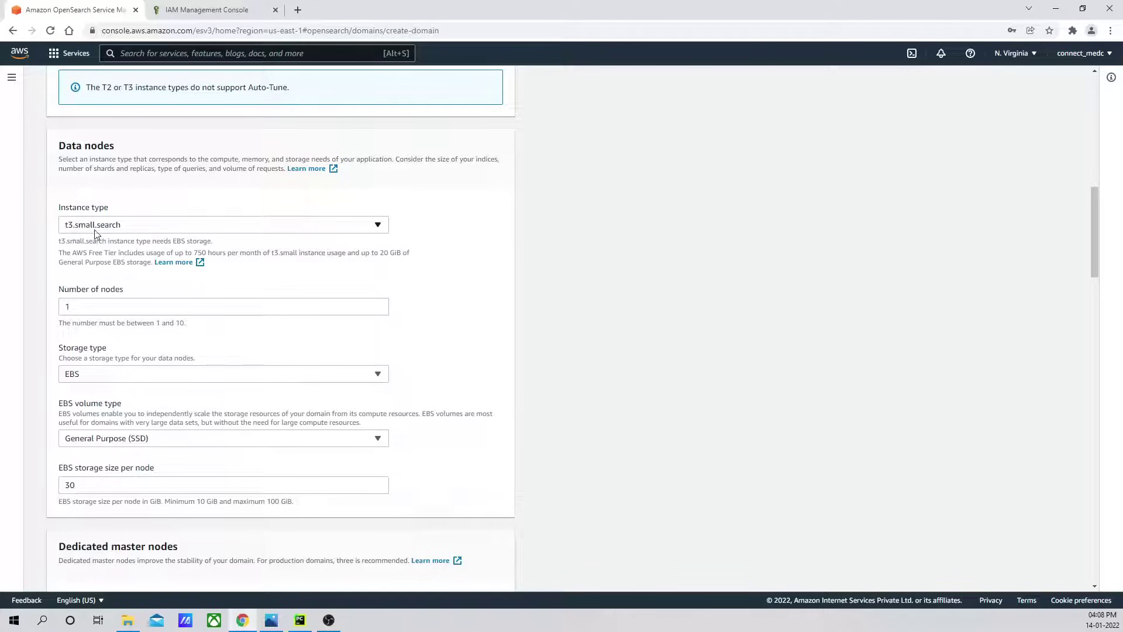
pyautogui.scroll(-2, 494, 287)
pyautogui.scroll(-2, 493, 286)
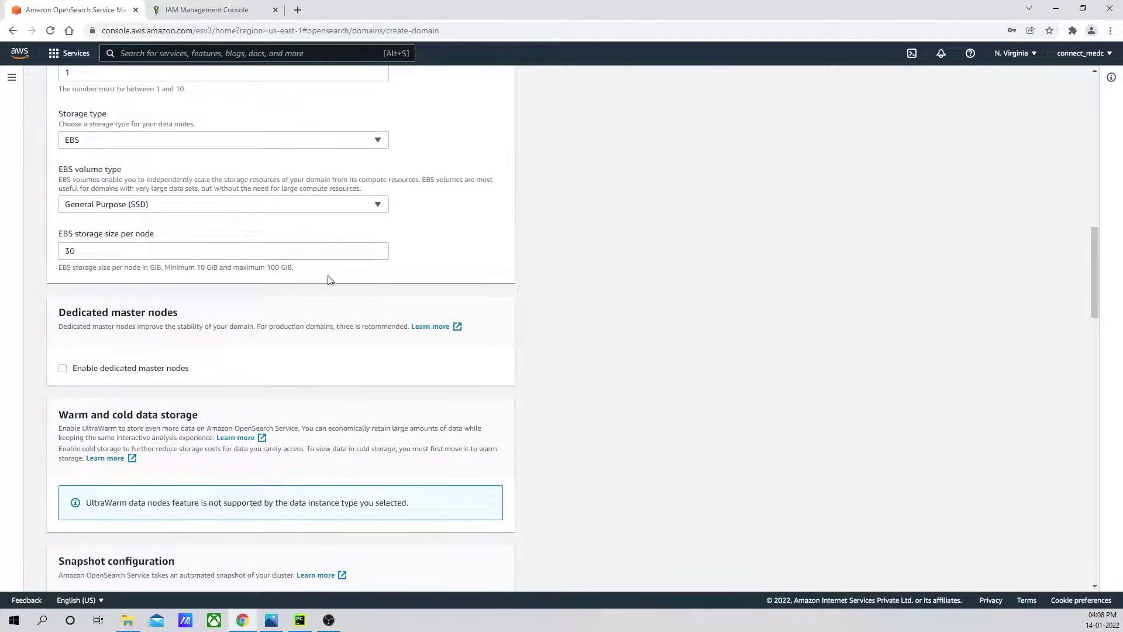
pyautogui.scroll(-2, 464, 276)
pyautogui.scroll(2, 391, 242)
pyautogui.scroll(-6, 456, 326)
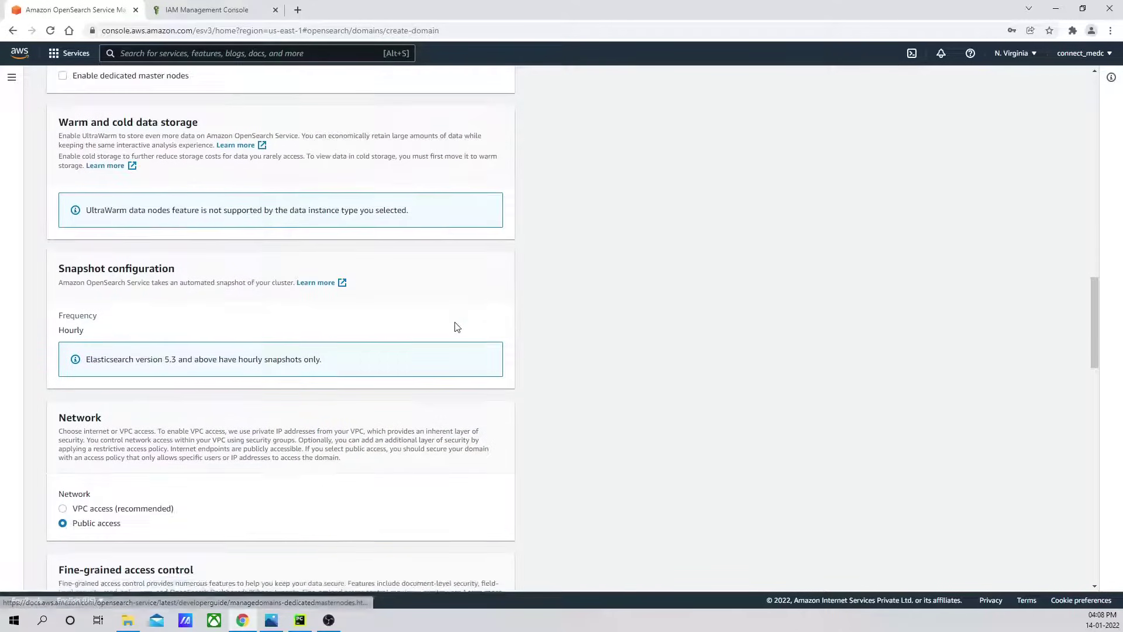
pyautogui.scroll(-3, 456, 325)
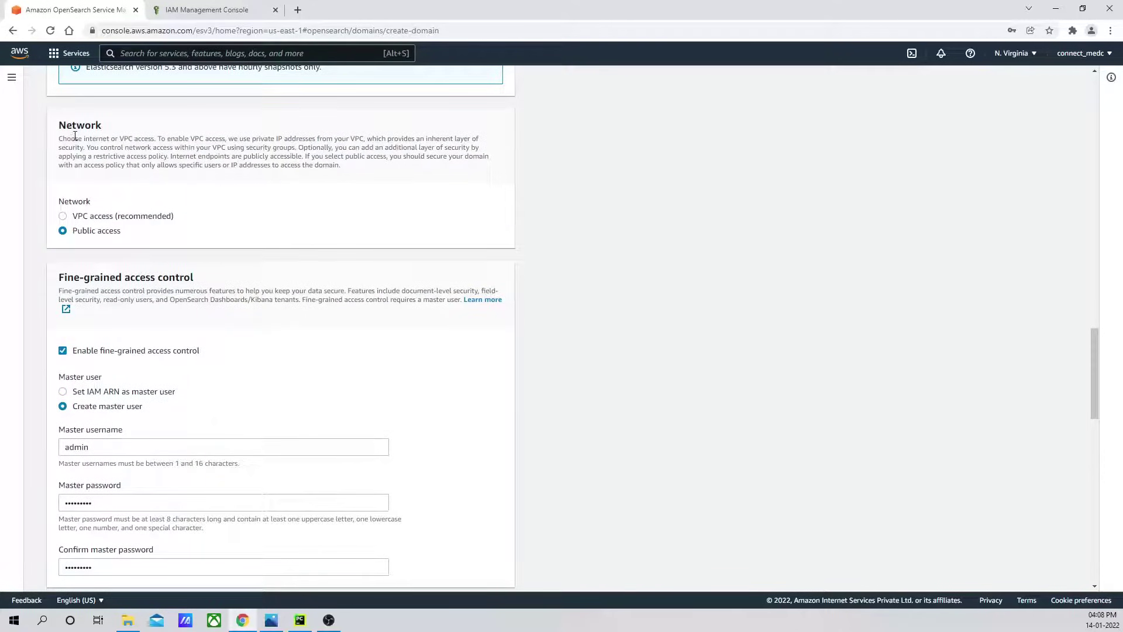
pyautogui.scroll(-3, 341, 258)
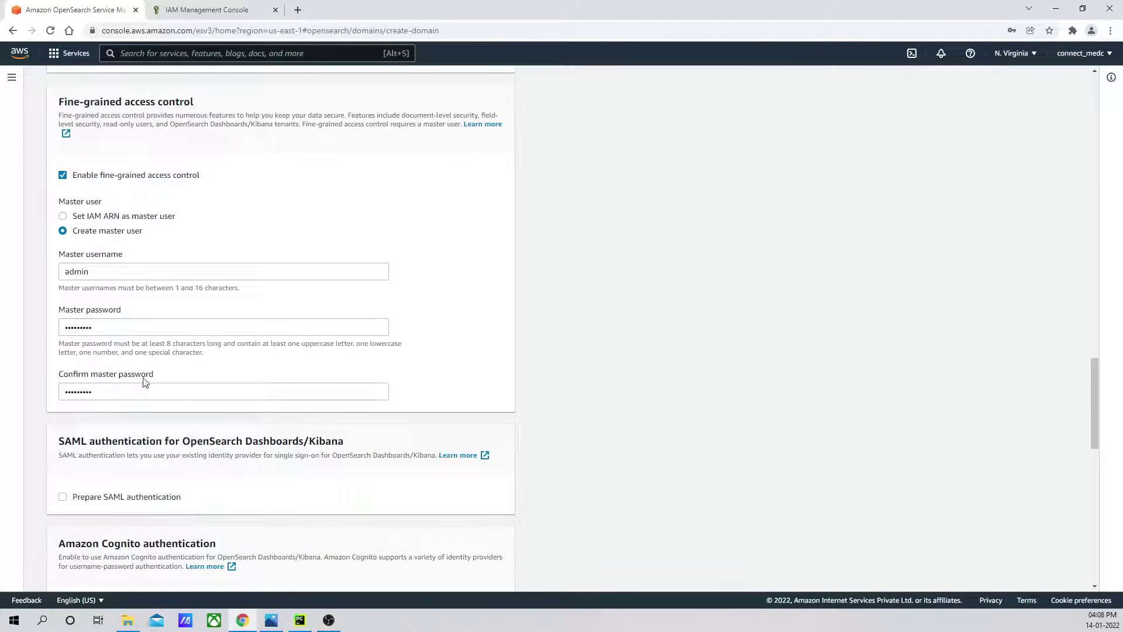
pyautogui.scroll(-3, 193, 367)
pyautogui.scroll(2, 198, 215)
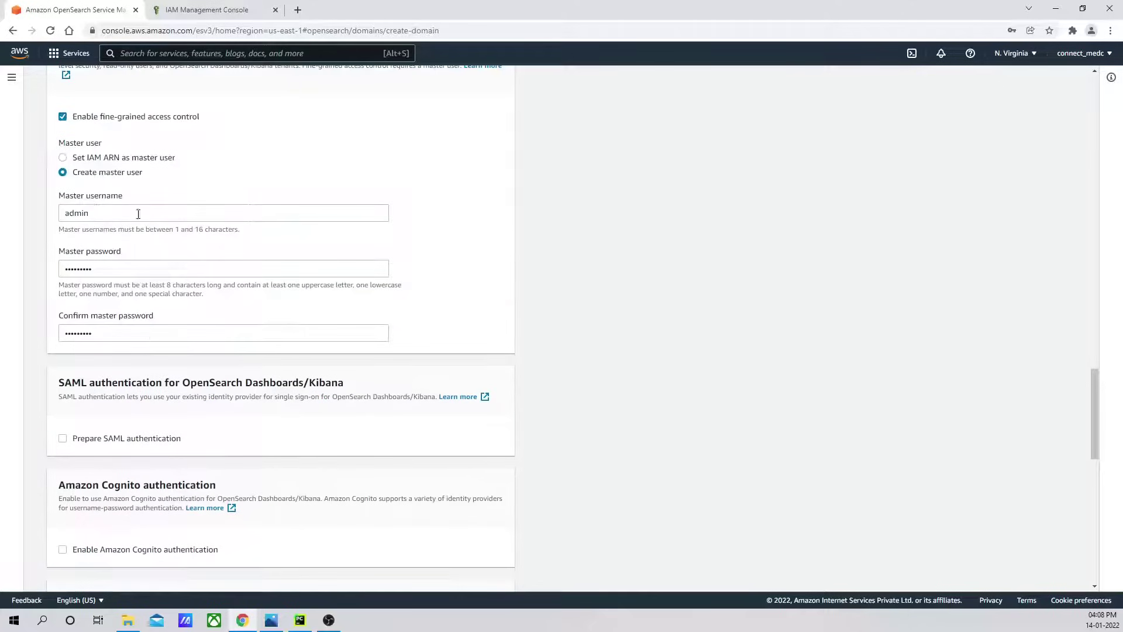
pyautogui.scroll(-7, 248, 312)
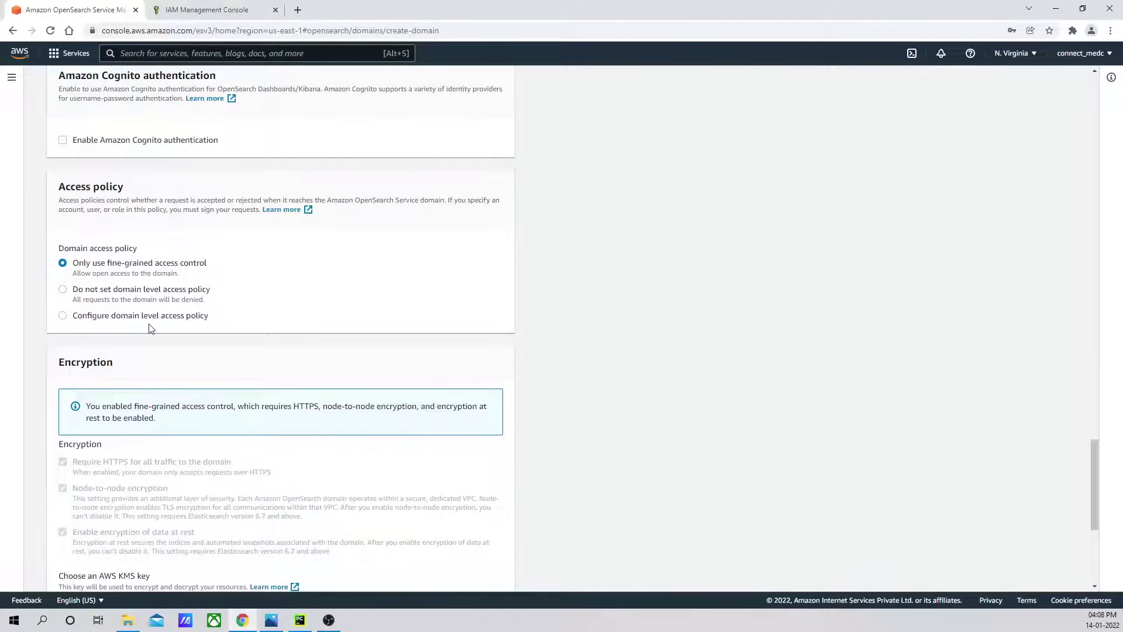
pyautogui.scroll(-5, 221, 318)
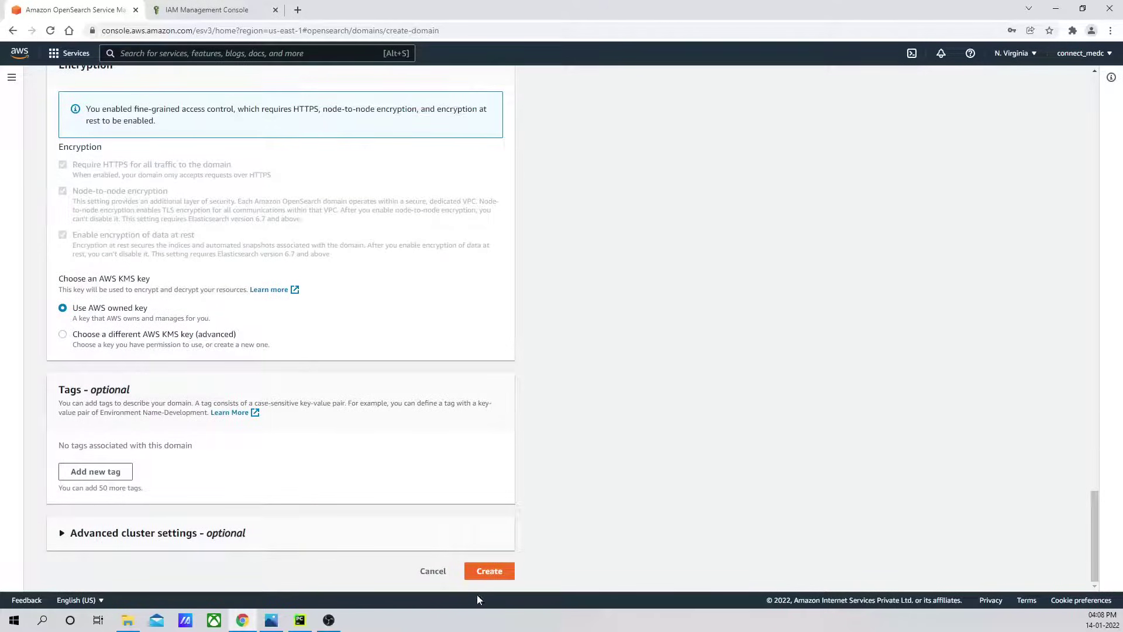
pyautogui.click(496, 570)
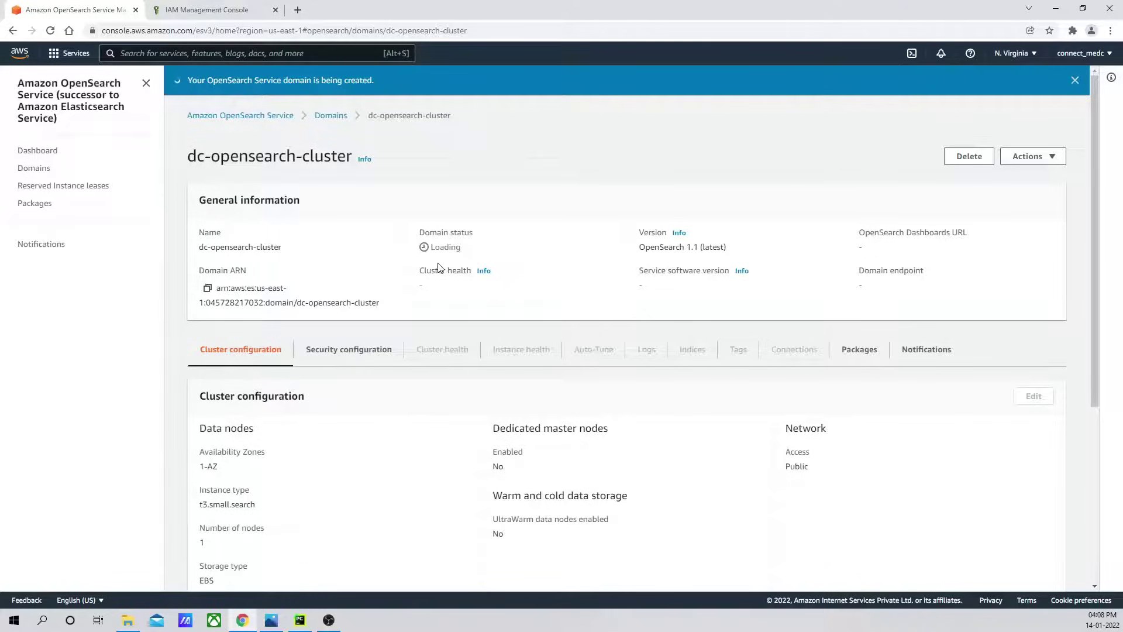
# From the IAM tab's console home, search 'vpc' and open the VPC Dashboard.
pyautogui.click(210, 9)
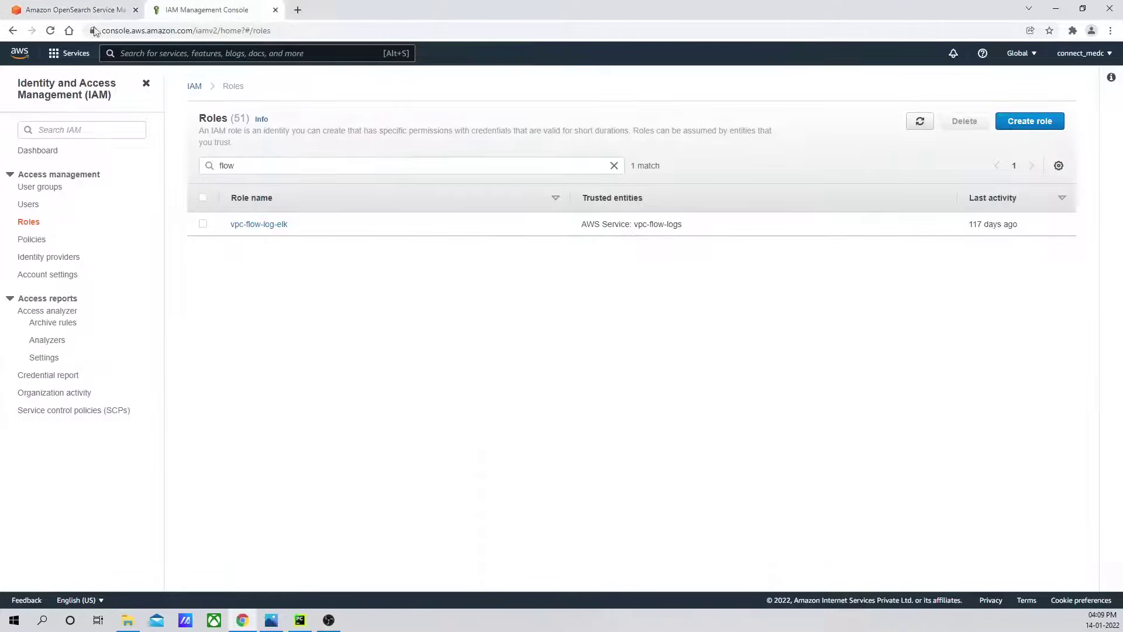
pyautogui.click(23, 53)
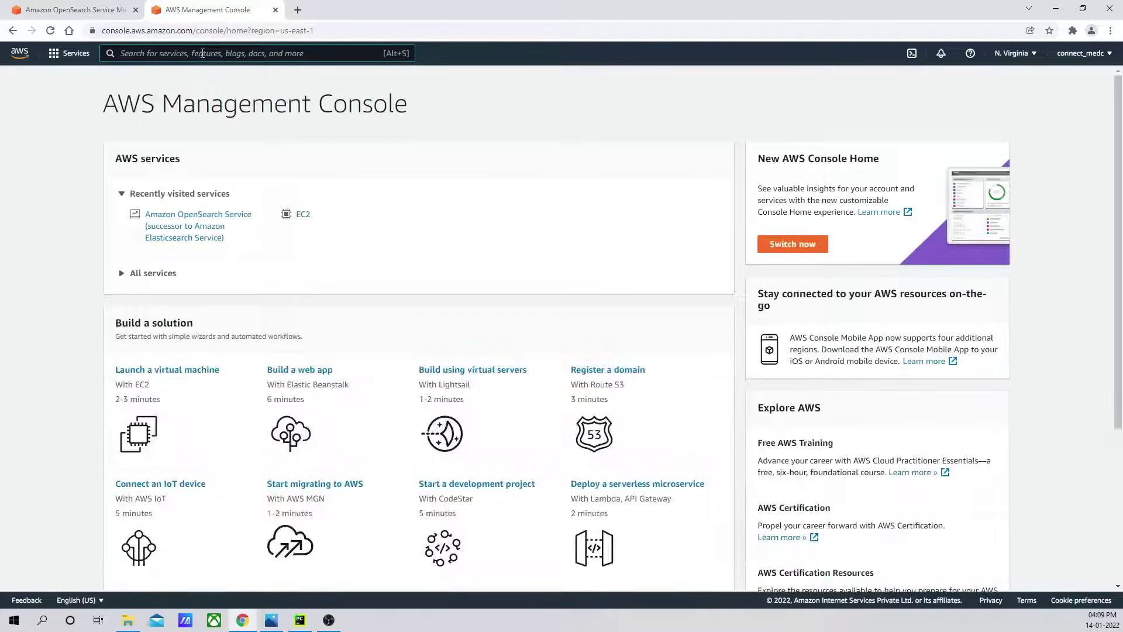
pyautogui.write('vpc')
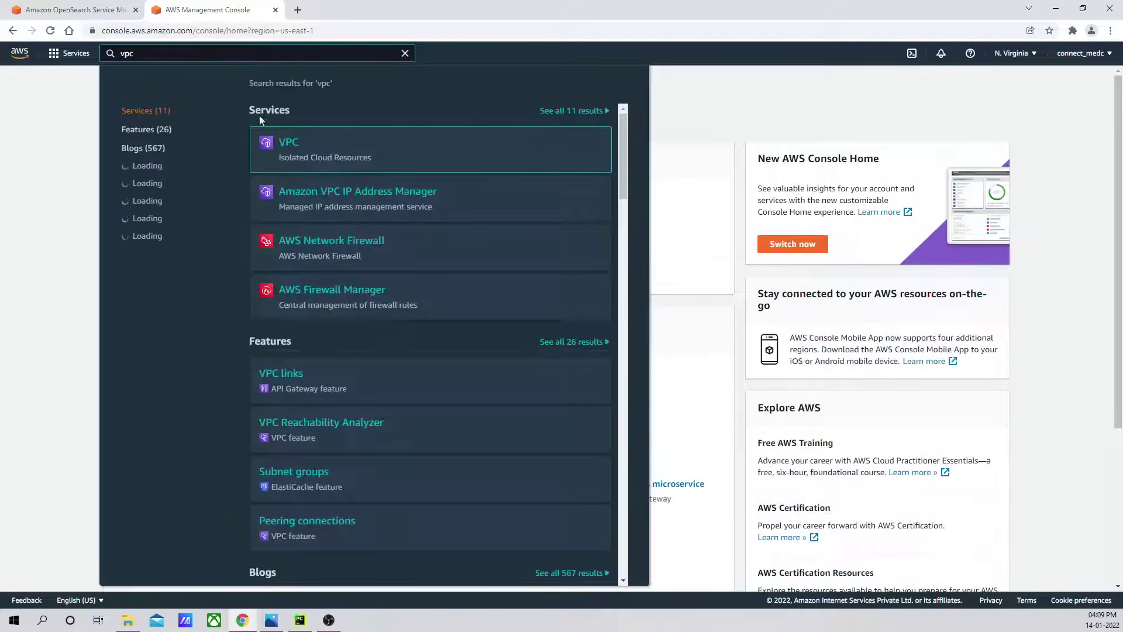
pyautogui.click(289, 147)
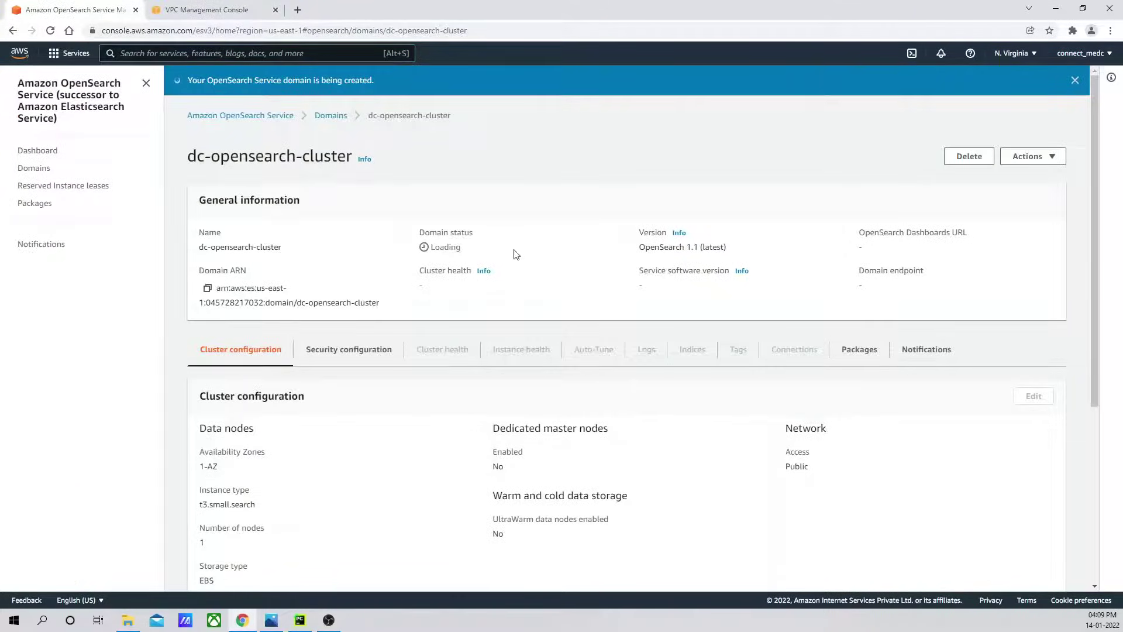
pyautogui.click(234, 10)
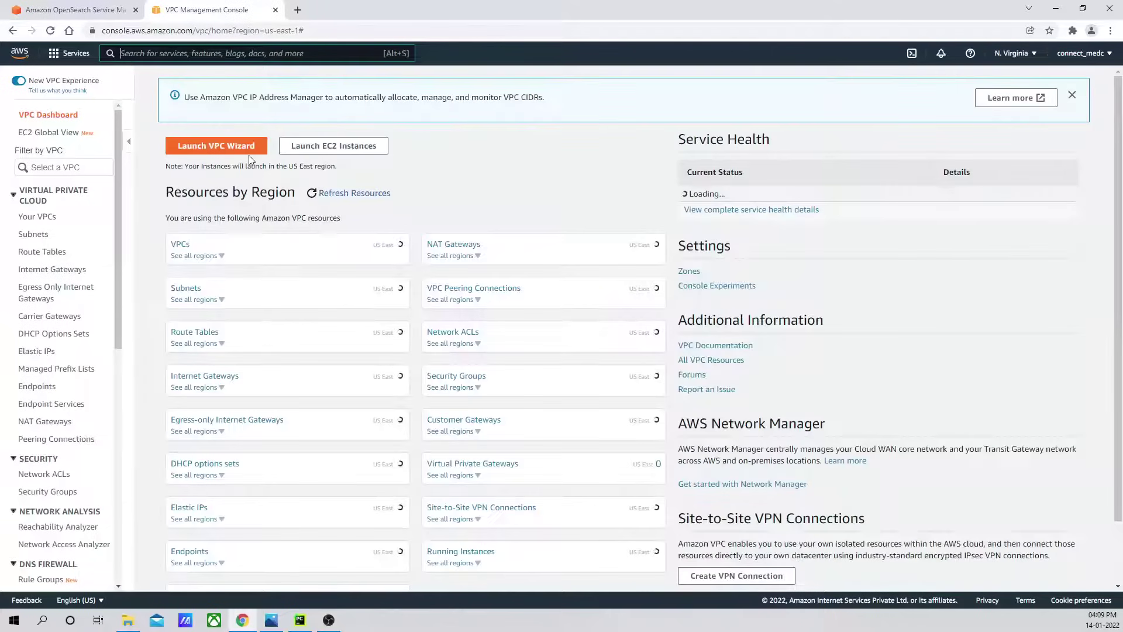
# Go to vpc-78713102's Flow logs and start creating a flow log.
pyautogui.click(179, 246)
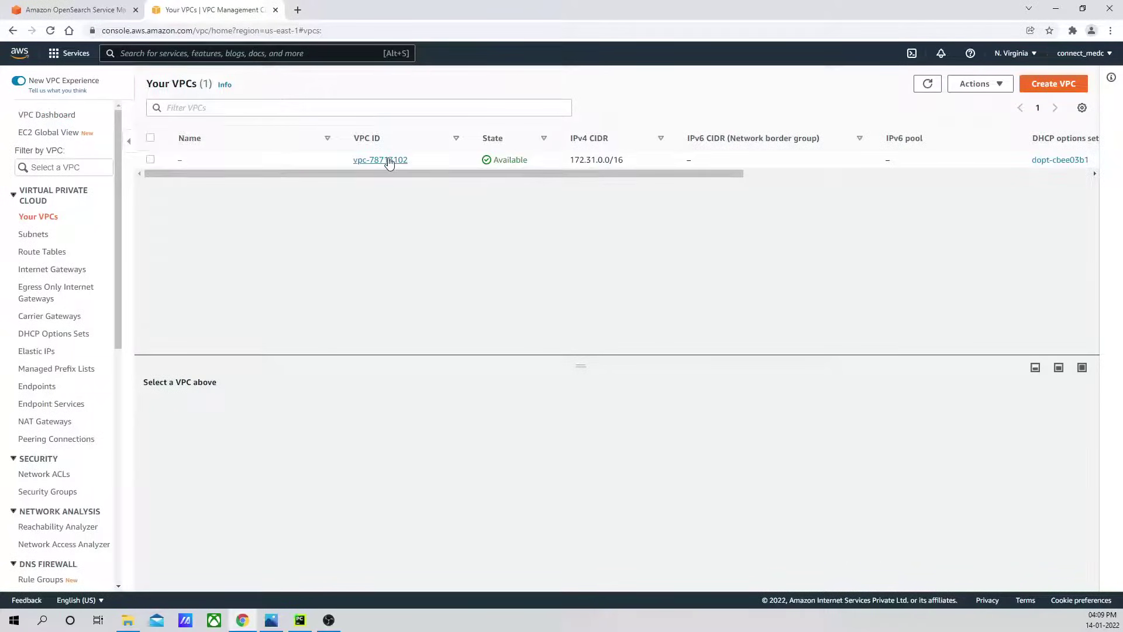
pyautogui.click(386, 159)
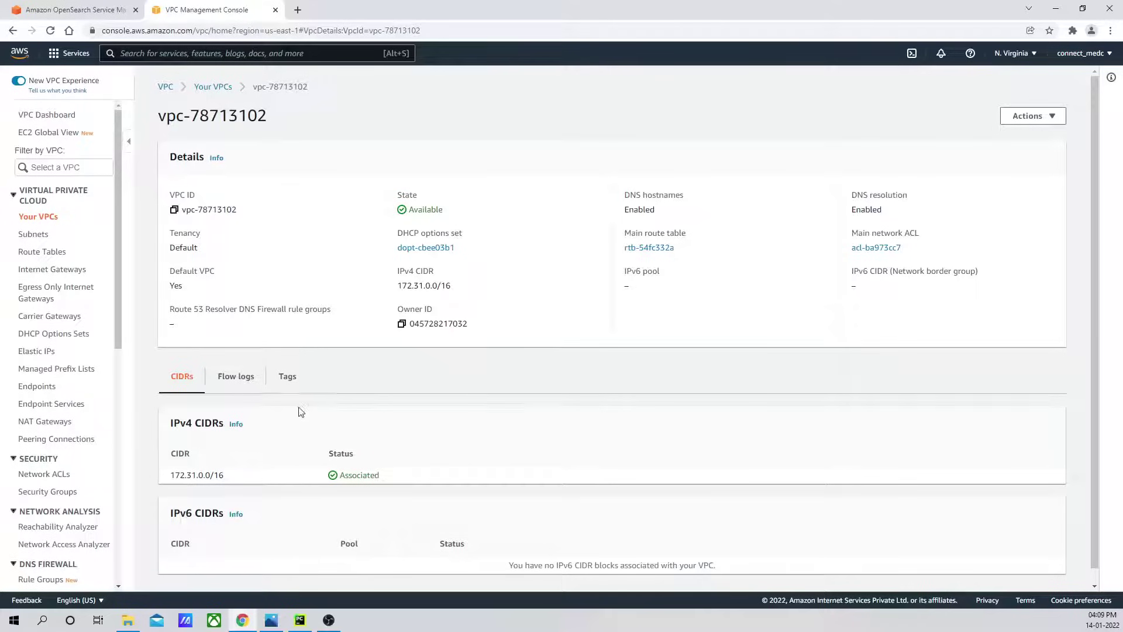
pyautogui.click(249, 380)
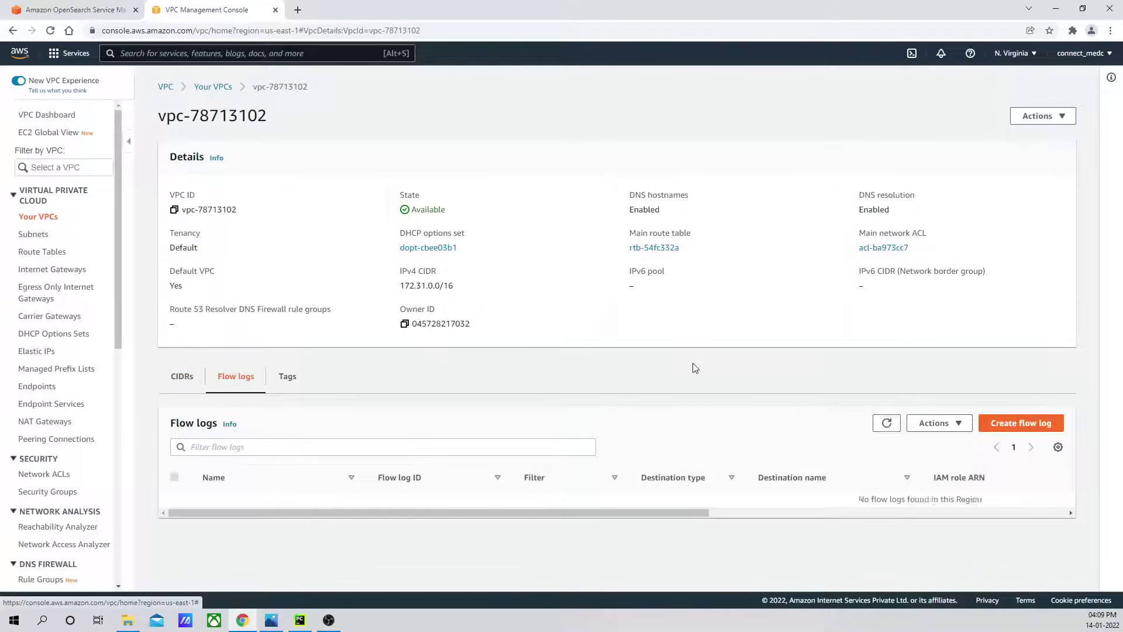
pyautogui.click(1025, 427)
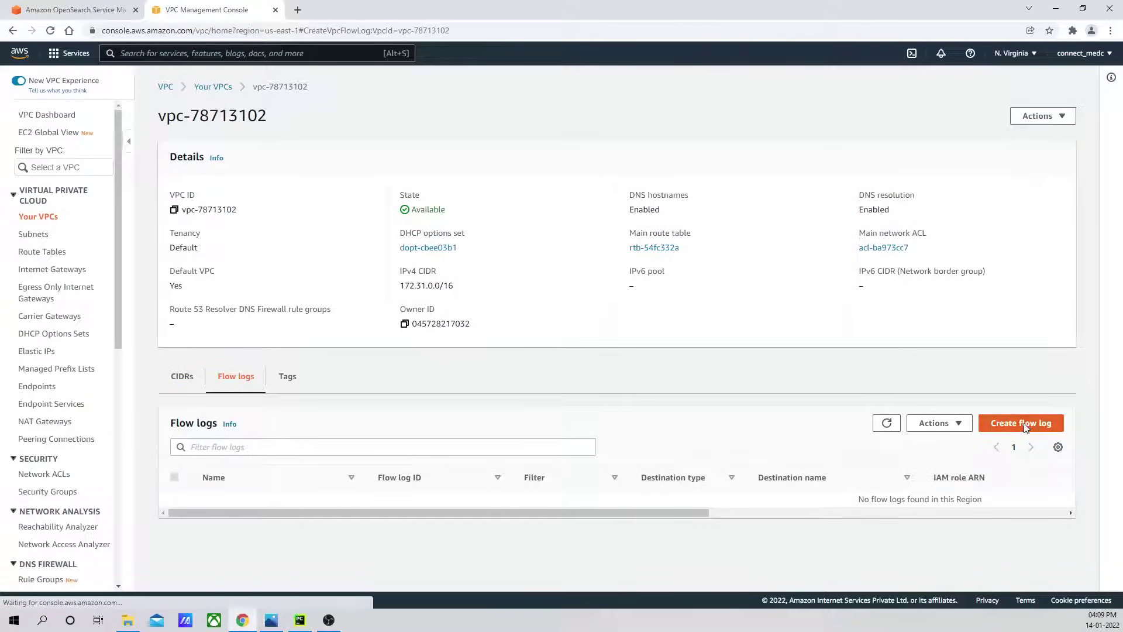
# Name the flow log vpc-flow-logs with a 1-minute aggregation interval.
pyautogui.click(122, 321)
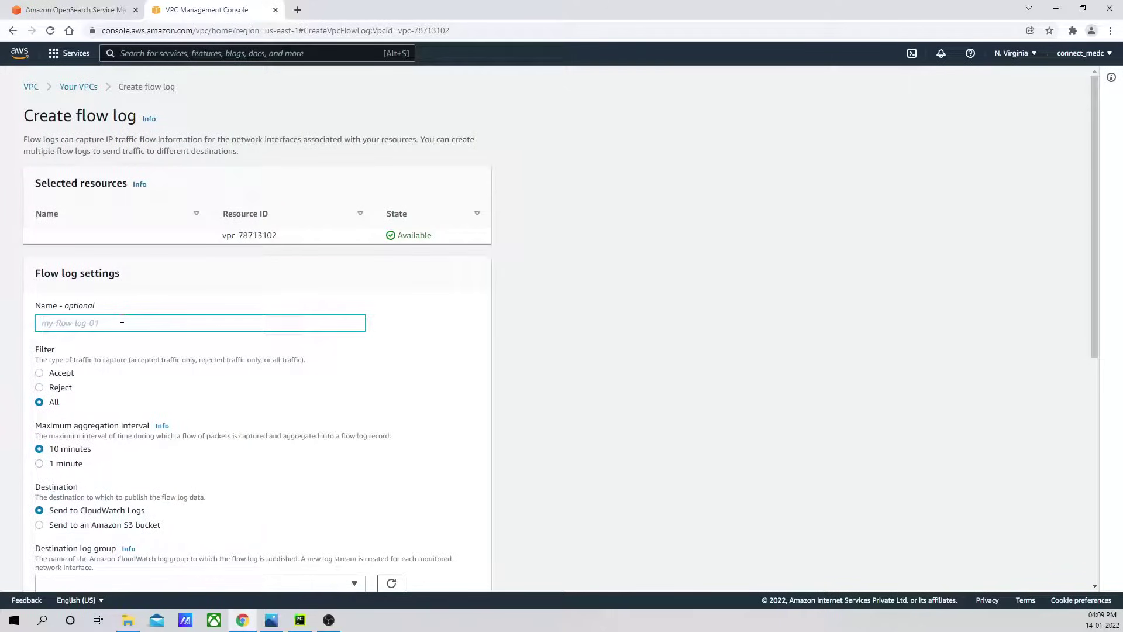
pyautogui.write('vpc-flow-logs')
pyautogui.scroll(-3, 263, 313)
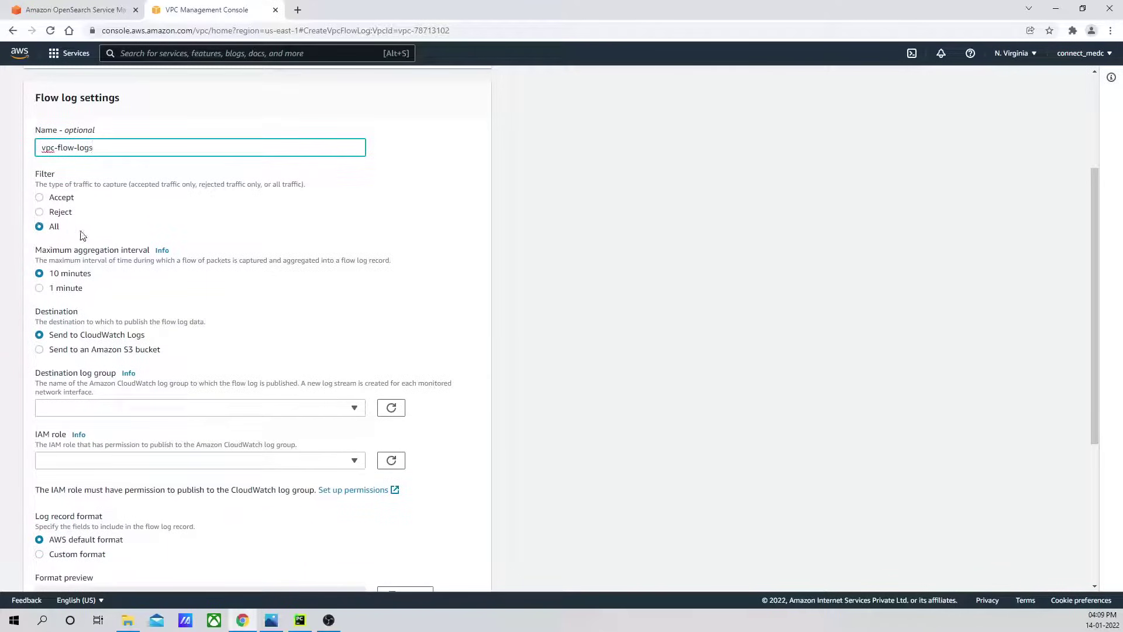
pyautogui.scroll(-1, 82, 234)
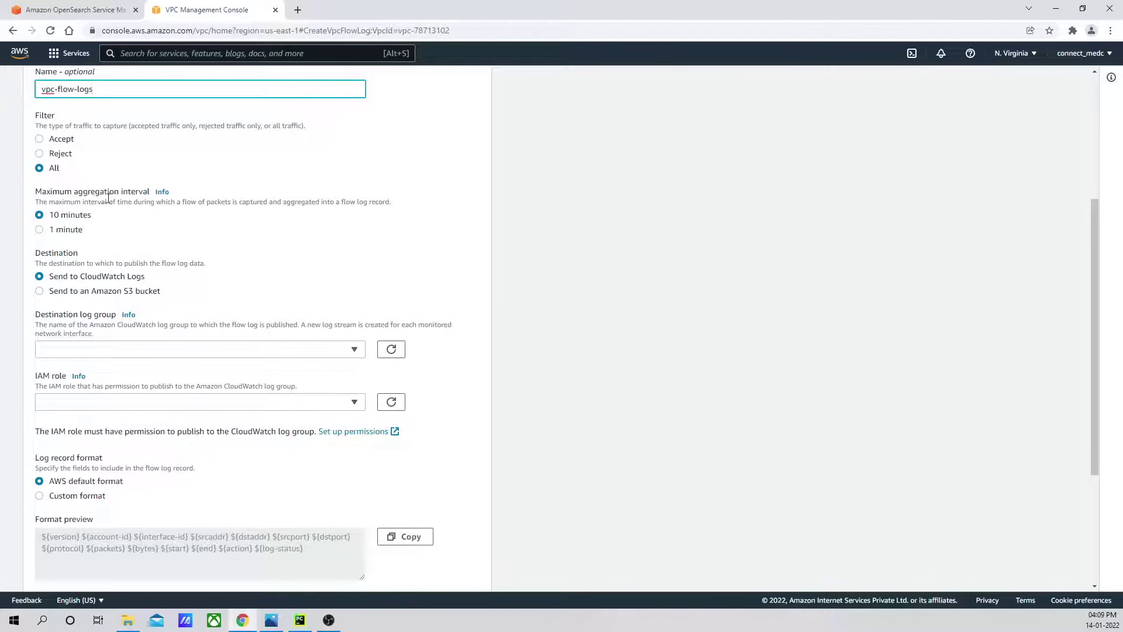
pyautogui.click(57, 227)
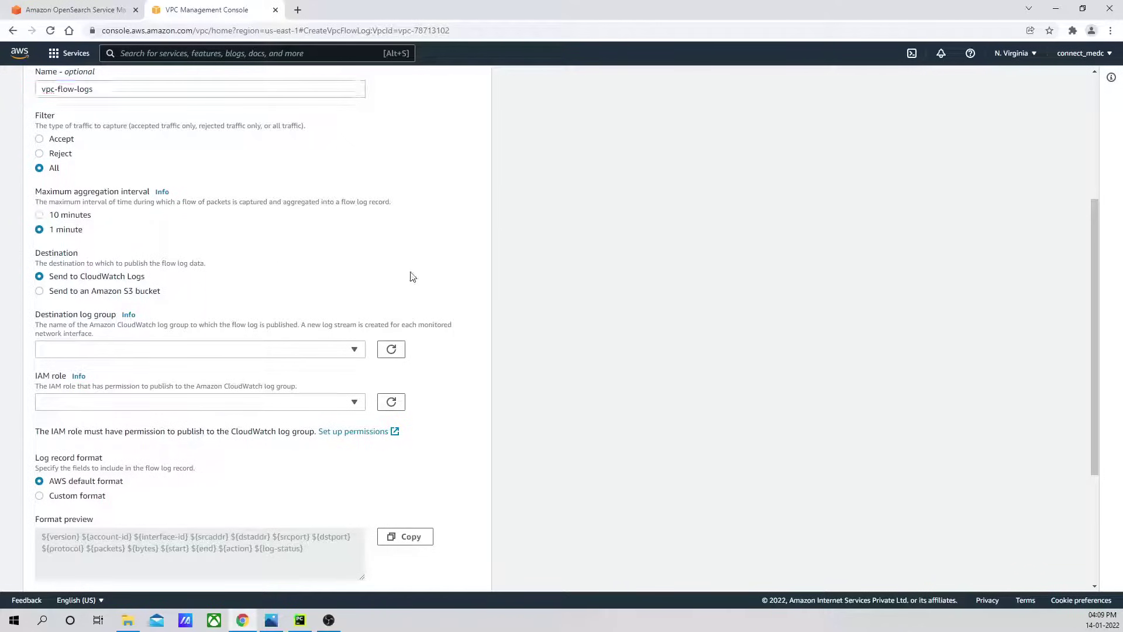
pyautogui.scroll(-2, 245, 234)
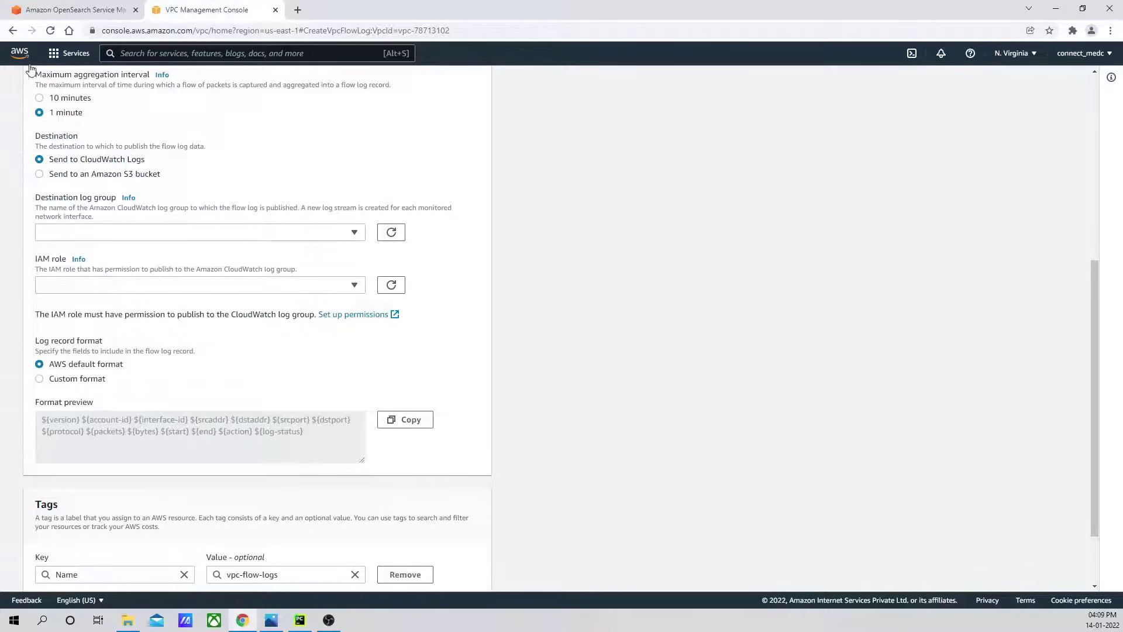
# Open the console home page in a new browser tab.
pyautogui.rightClick(13, 57)
pyautogui.press('Escape')
pyautogui.middleClick(30, 66)
# In the new tab, search 'cloudwatch' and open Amazon CloudWatch.
pyautogui.click(322, 10)
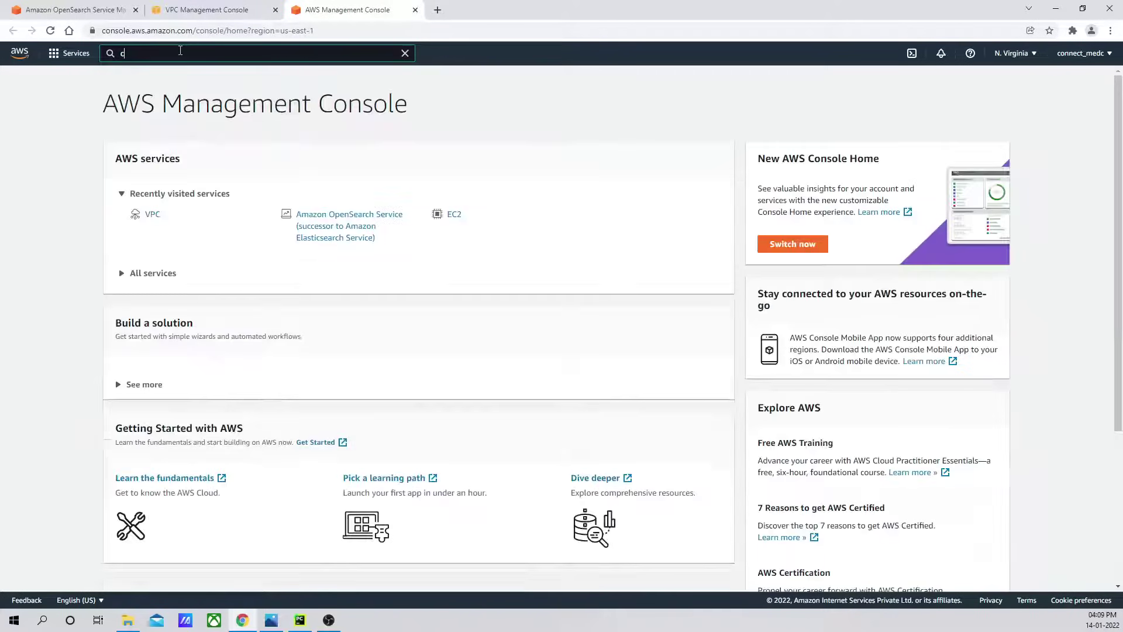
pyautogui.click(180, 52)
pyautogui.write('cloudwatch')
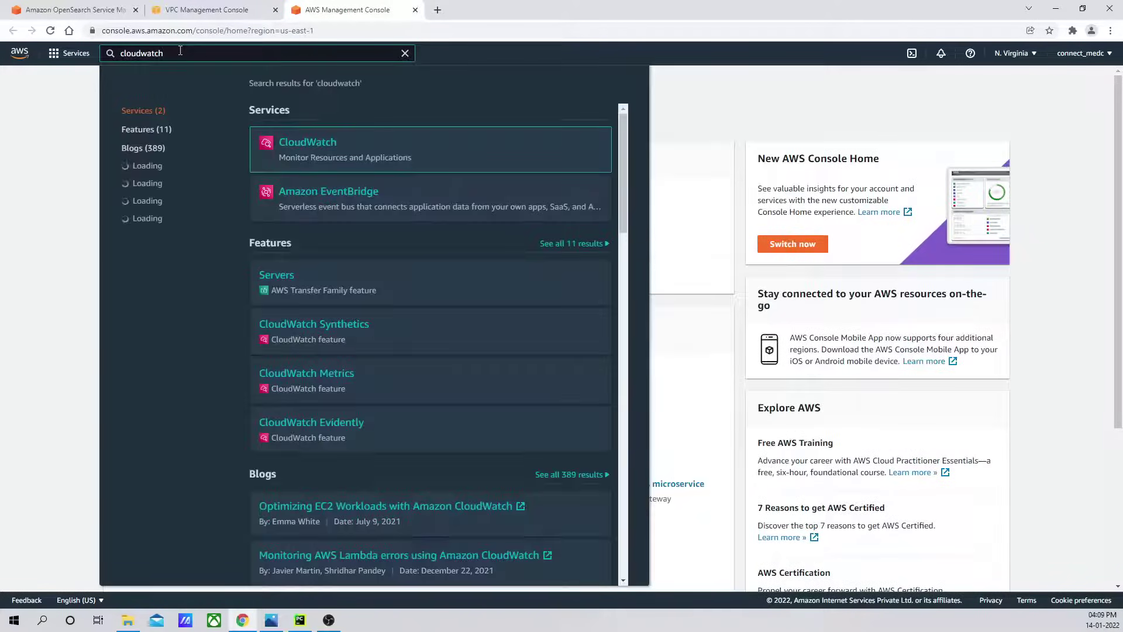
pyautogui.click(302, 141)
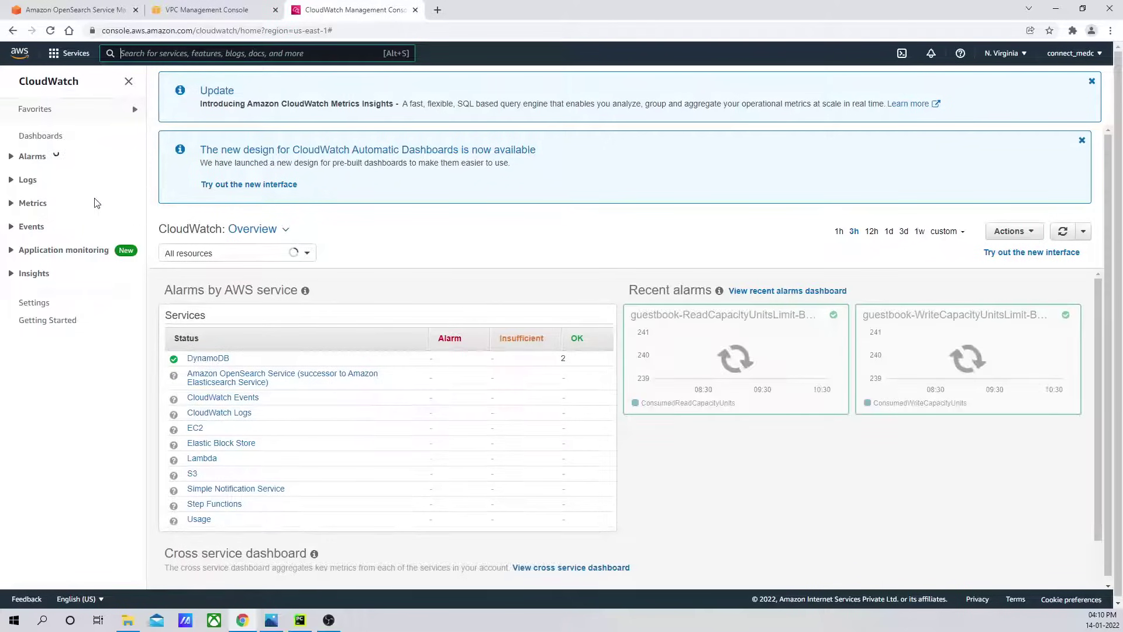
# Go to Logs > Log groups and begin creating a new log group.
pyautogui.click(28, 180)
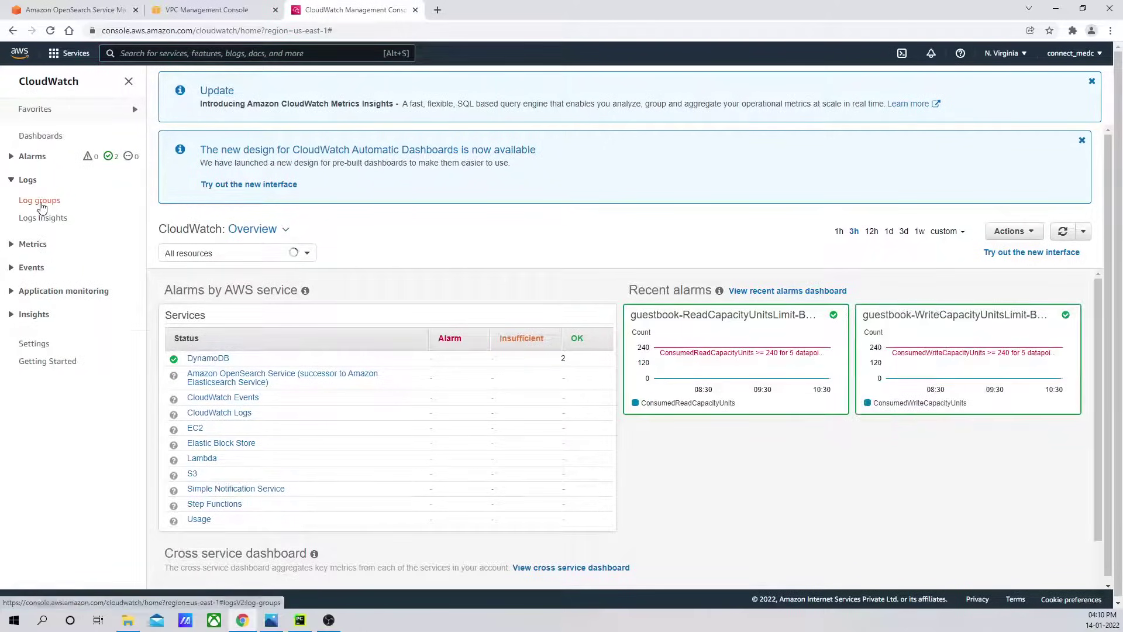
pyautogui.click(39, 201)
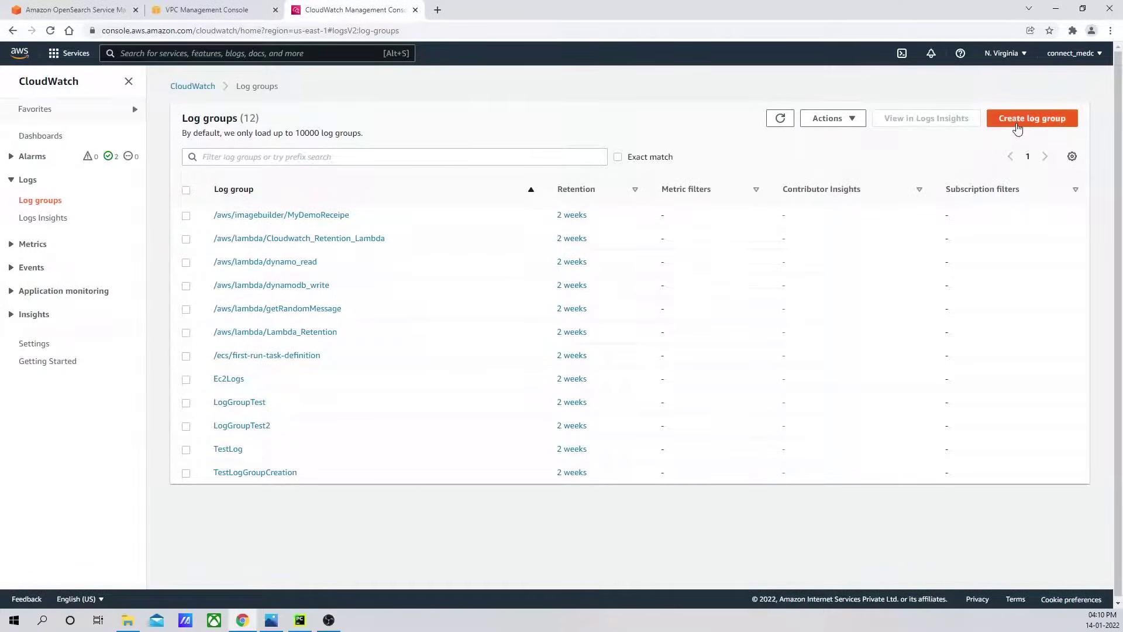
pyautogui.click(207, 10)
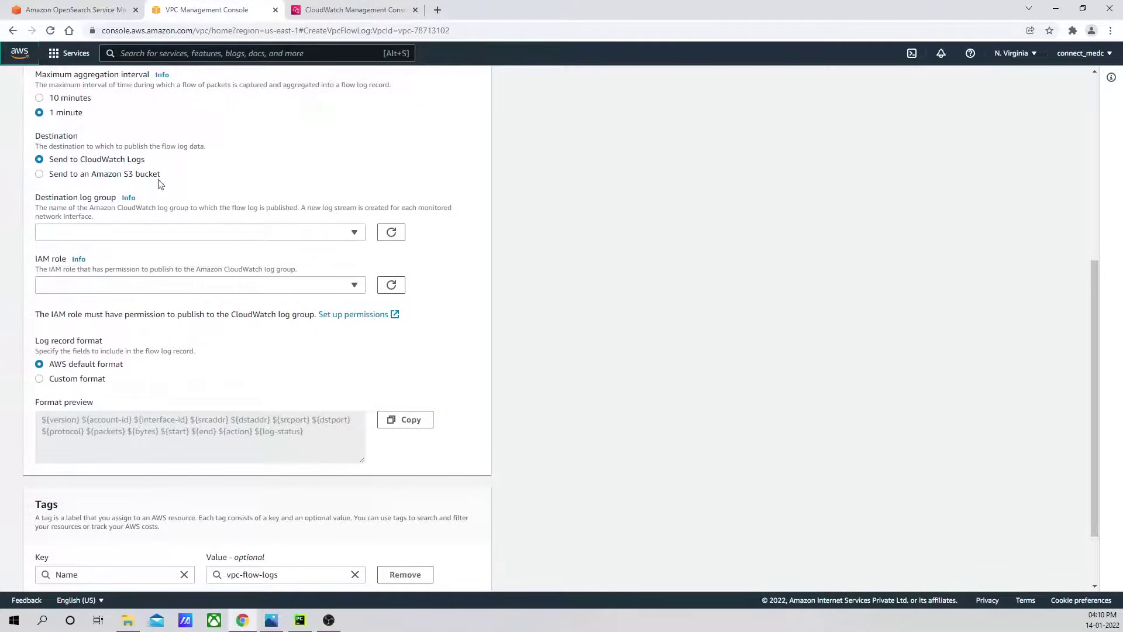
pyautogui.click(345, 10)
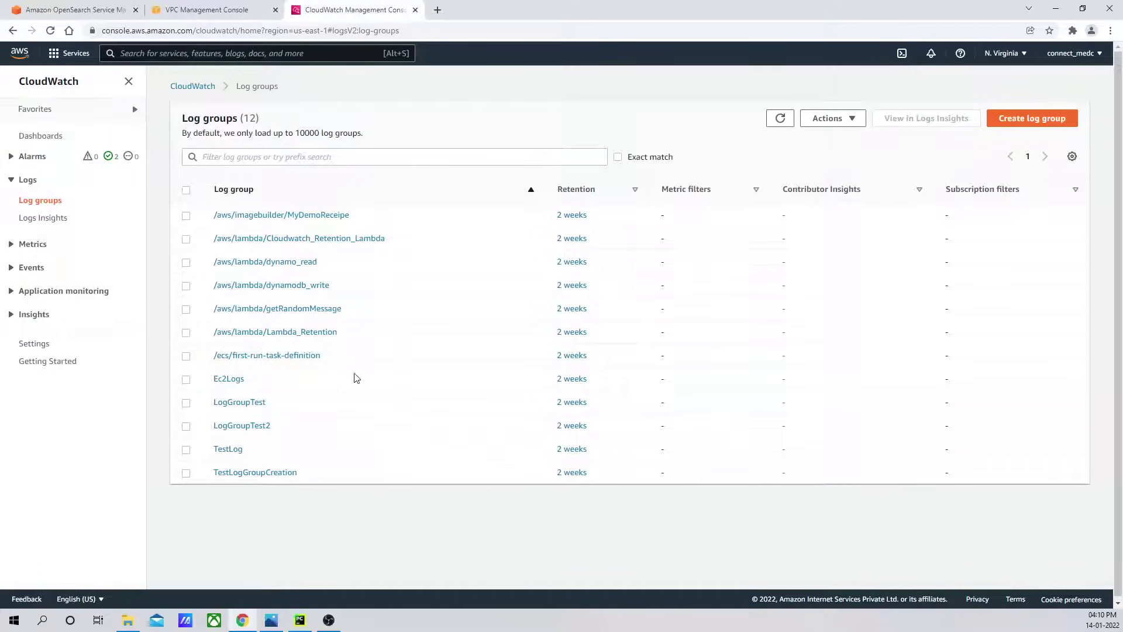
pyautogui.click(1030, 120)
# Create the vpc-opensearch-flowlogs log group with 1-month (30 days) retention and open its details.
pyautogui.click(284, 203)
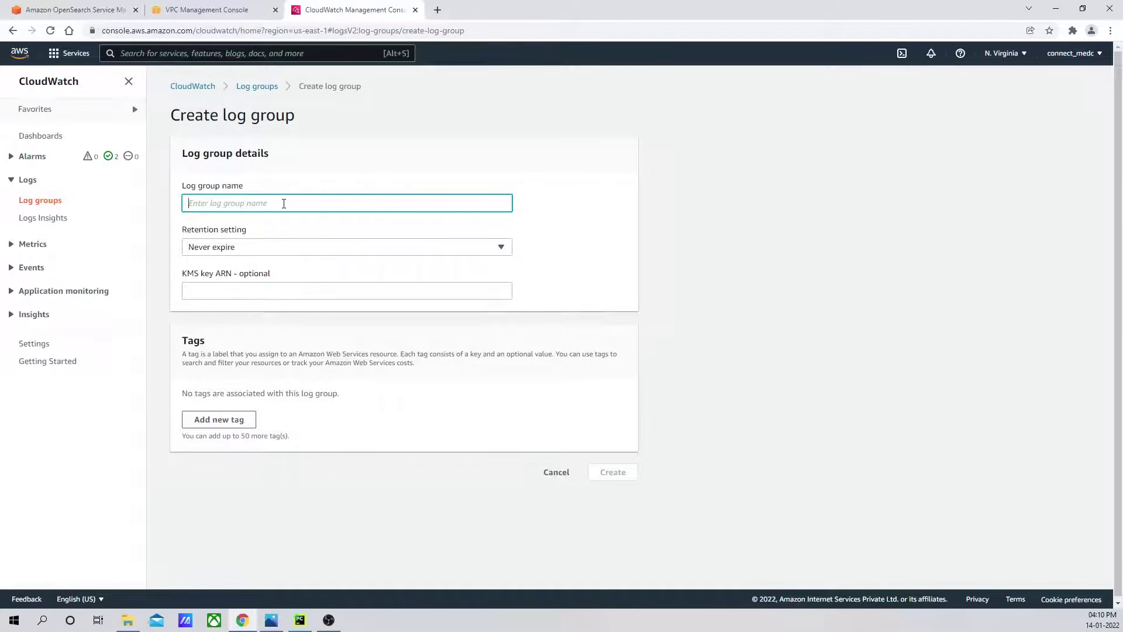
pyautogui.write('vpc-opensearch-flowlogs')
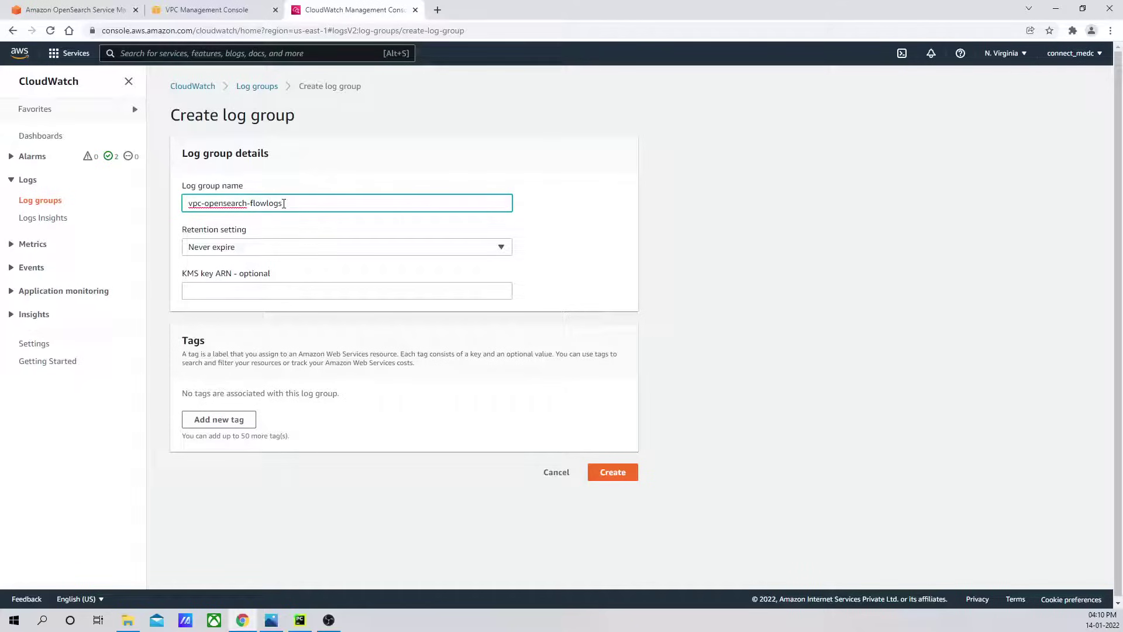
pyautogui.click(499, 248)
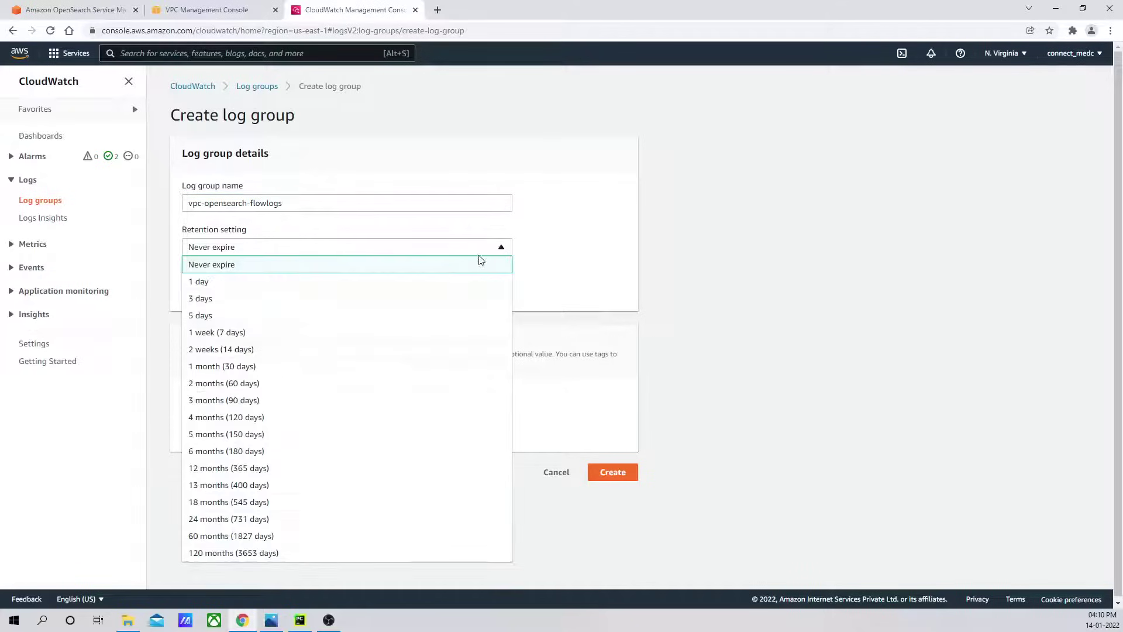
pyautogui.click(266, 366)
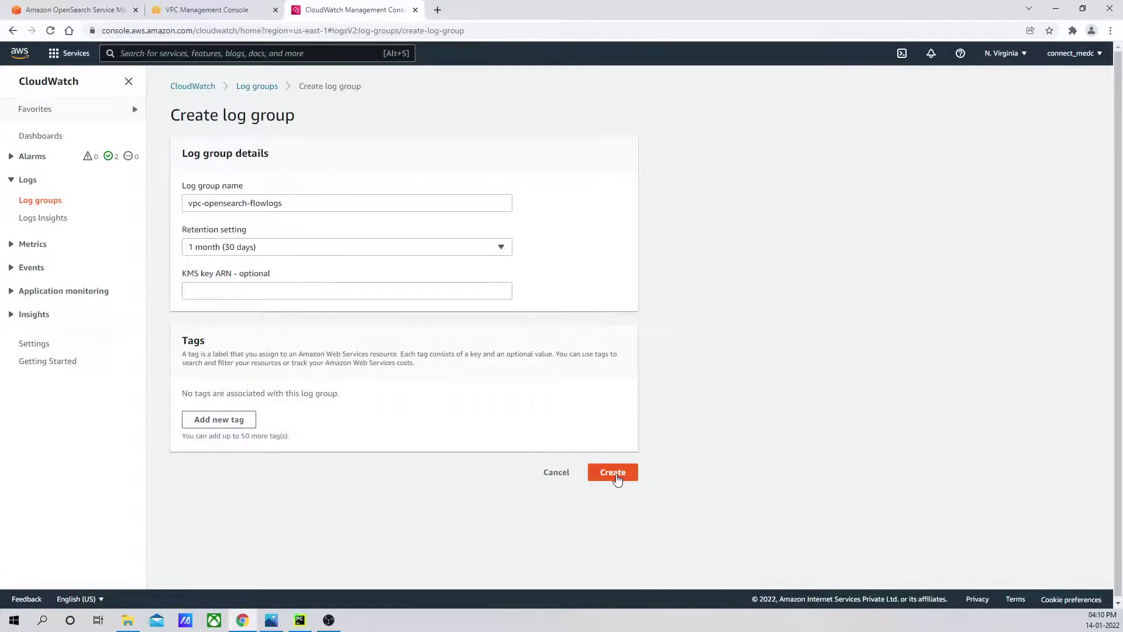
pyautogui.click(617, 479)
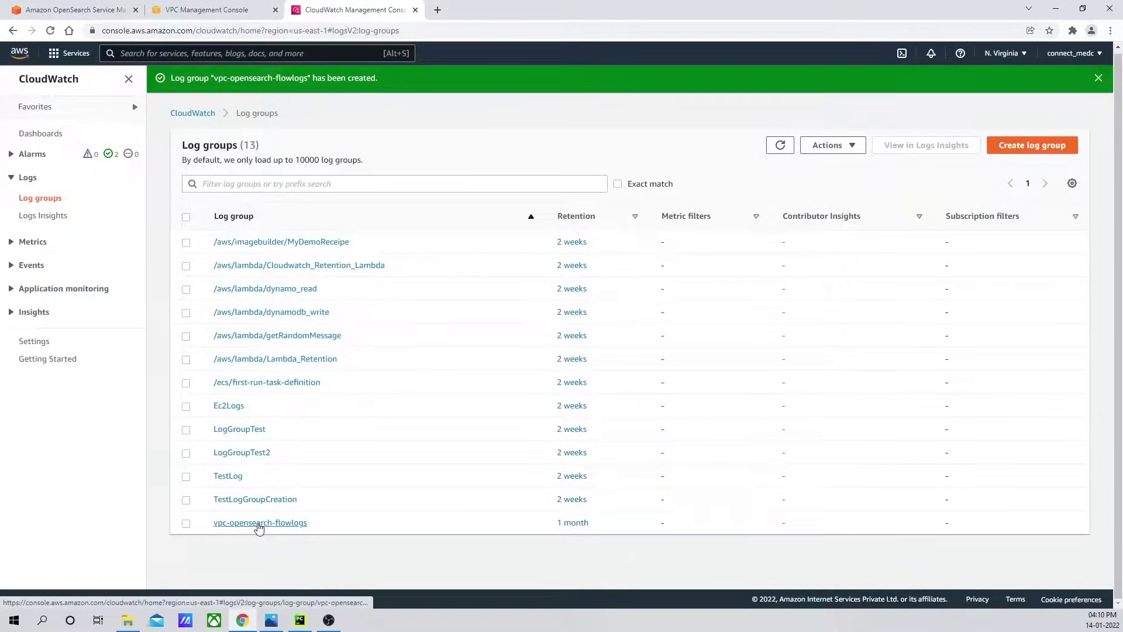
pyautogui.click(259, 524)
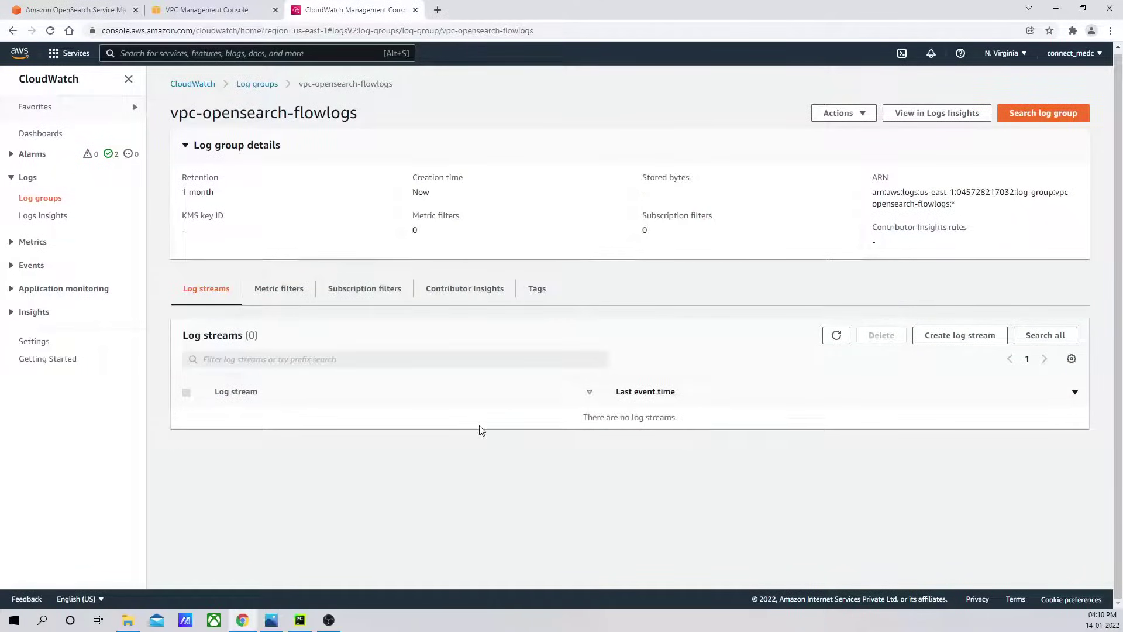
pyautogui.click(217, 9)
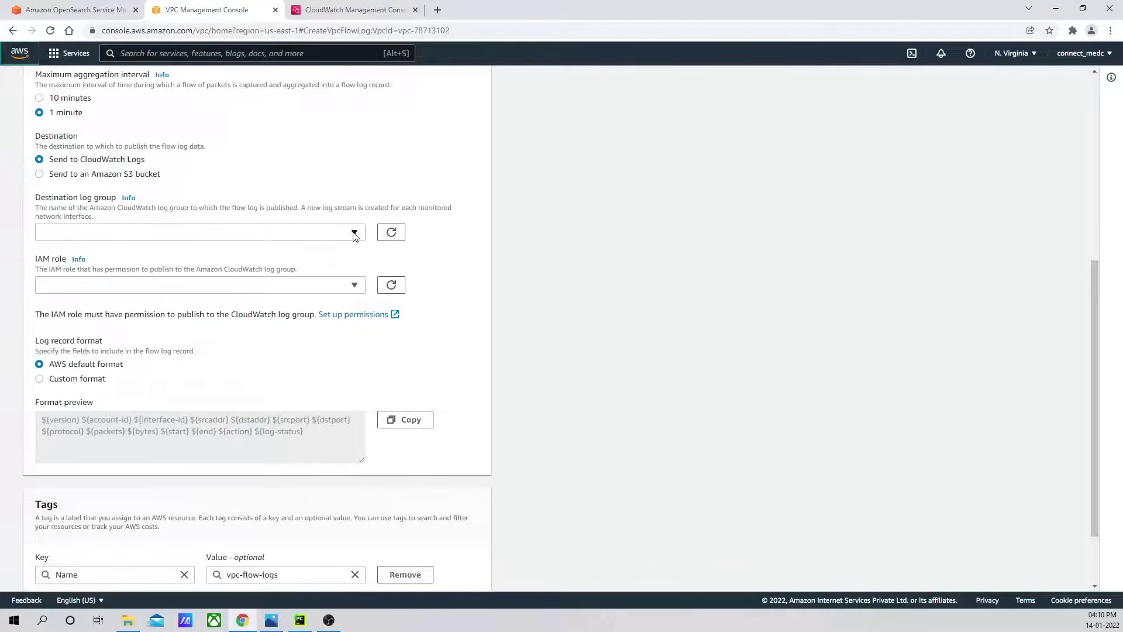
# Copy the log group name vpc-opensearch-flowlogs from the CloudWatch tab.
pyautogui.click(390, 232)
pyautogui.click(351, 10)
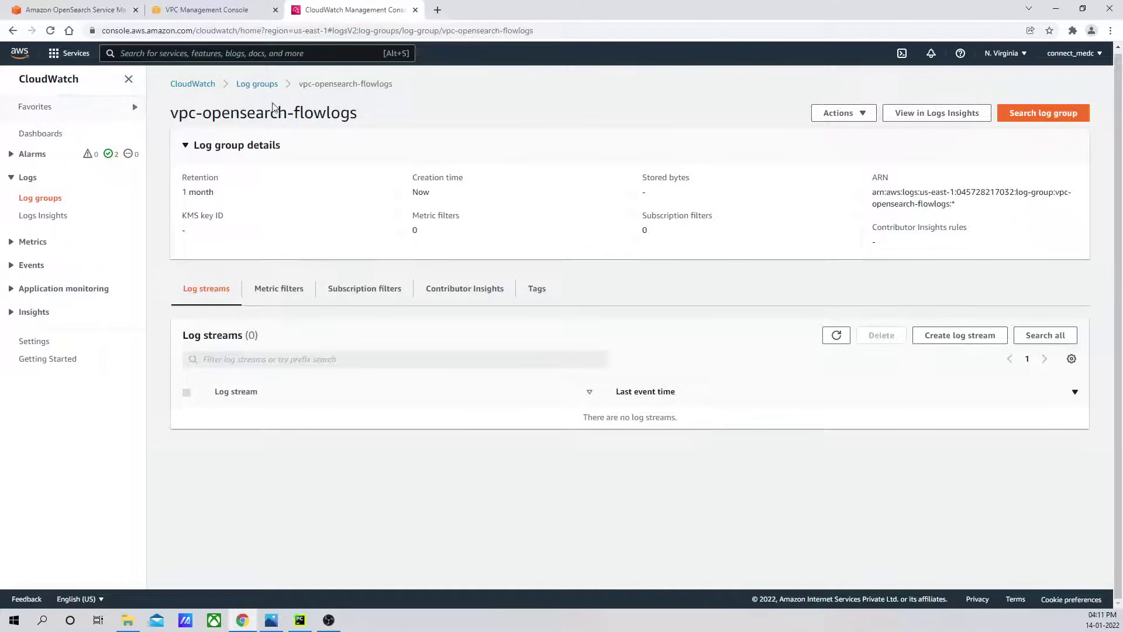
pyautogui.moveTo(357, 114); pyautogui.dragTo(164, 119)
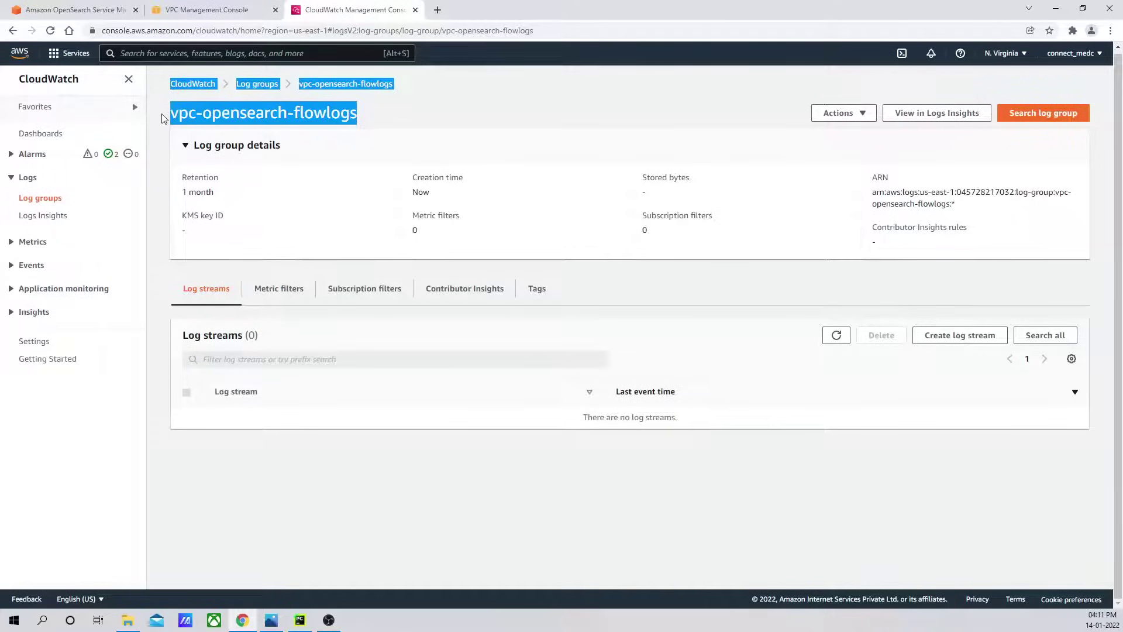
pyautogui.click(261, 114)
pyautogui.moveTo(358, 114); pyautogui.dragTo(170, 115)
pyautogui.hotkey('ctrl', 'c')
# Select vpc-opensearch-flowlogs as the flow log's destination log group, then refresh the IAM roles.
pyautogui.click(206, 9)
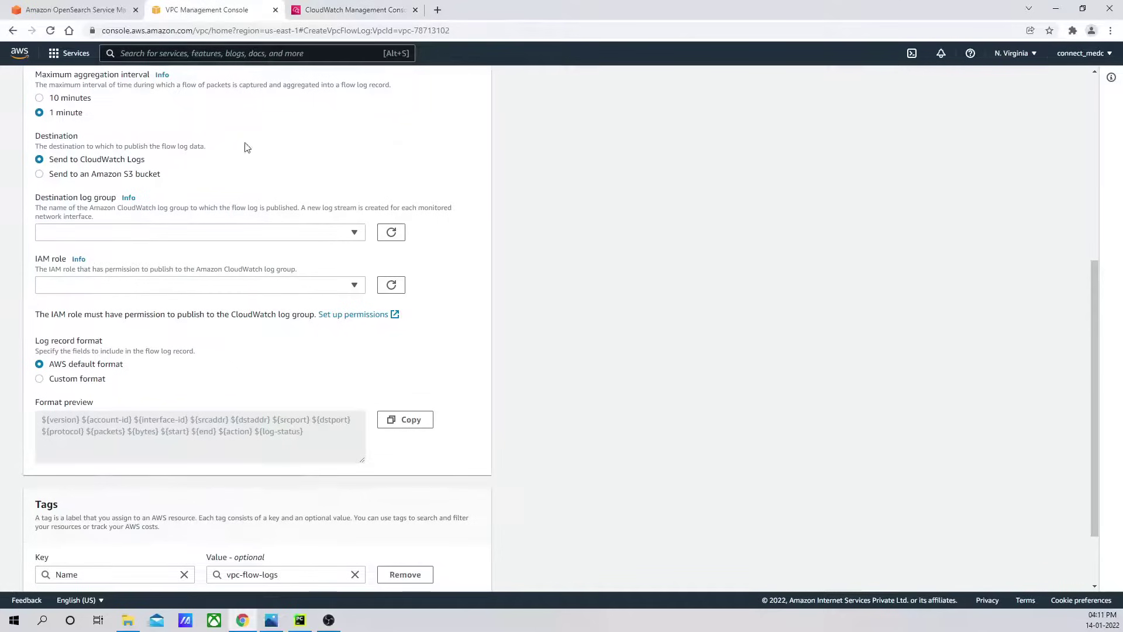
pyautogui.click(300, 233)
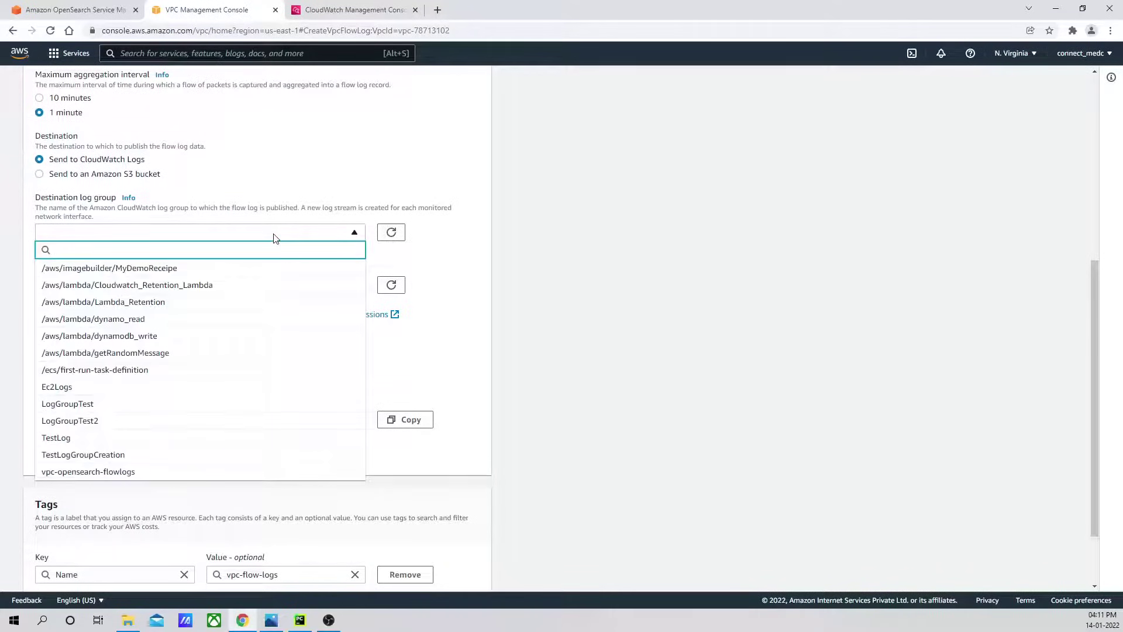
pyautogui.hotkey('ctrl', 'v')
pyautogui.click(137, 267)
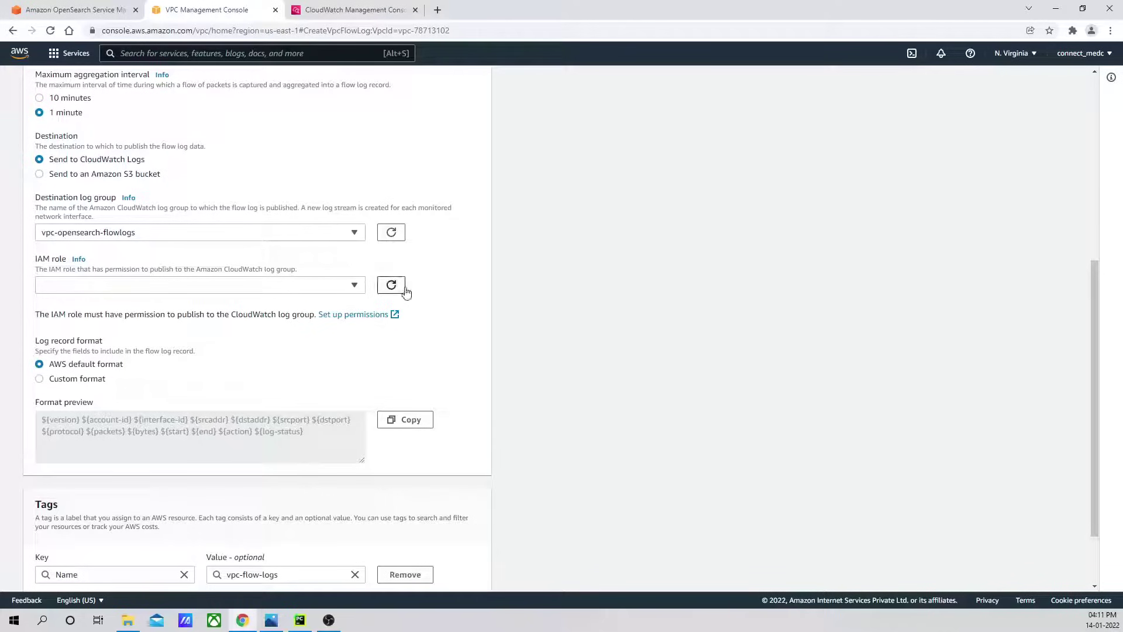
pyautogui.click(401, 286)
# Create the flowlogsRole IAM role with CloudWatch write permissions for VPC flow logs.
pyautogui.click(357, 316)
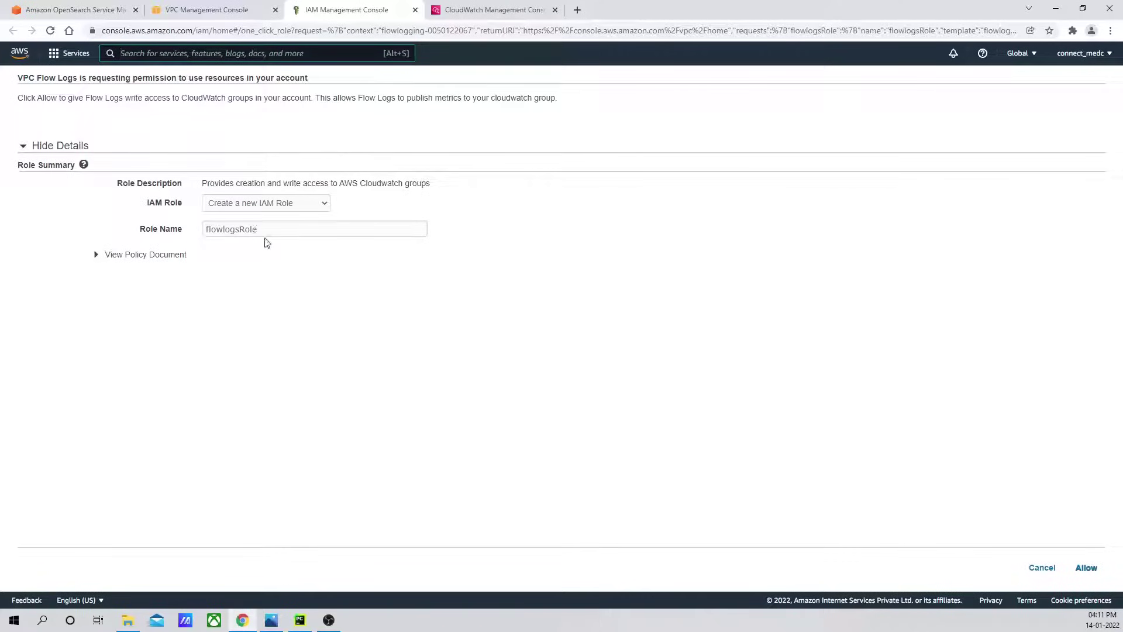
pyautogui.click(264, 230)
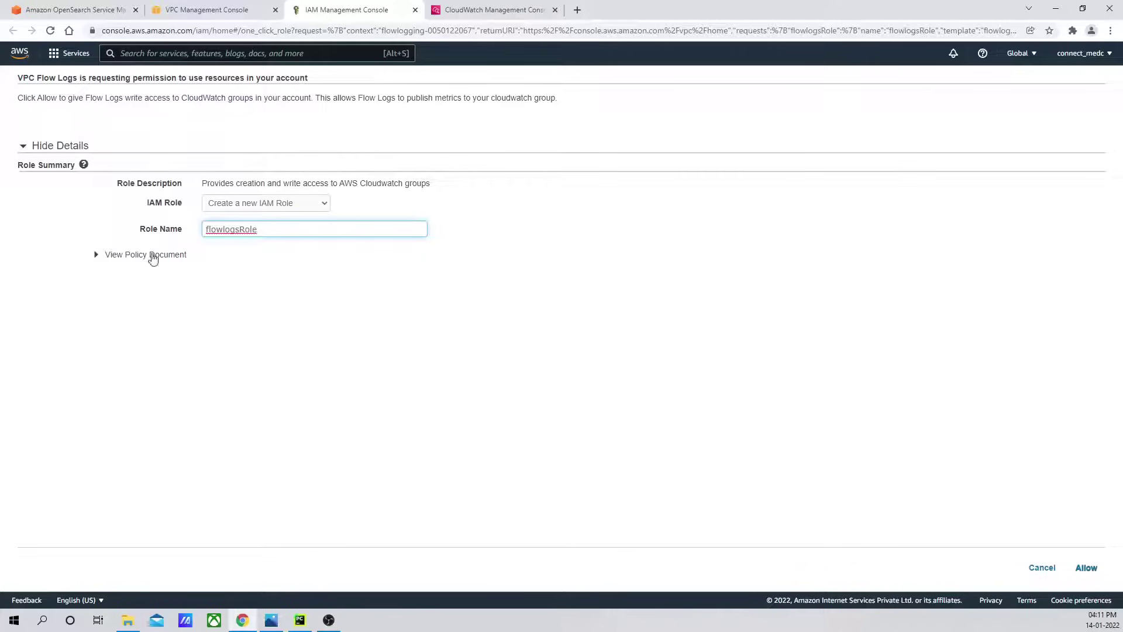
pyautogui.click(97, 256)
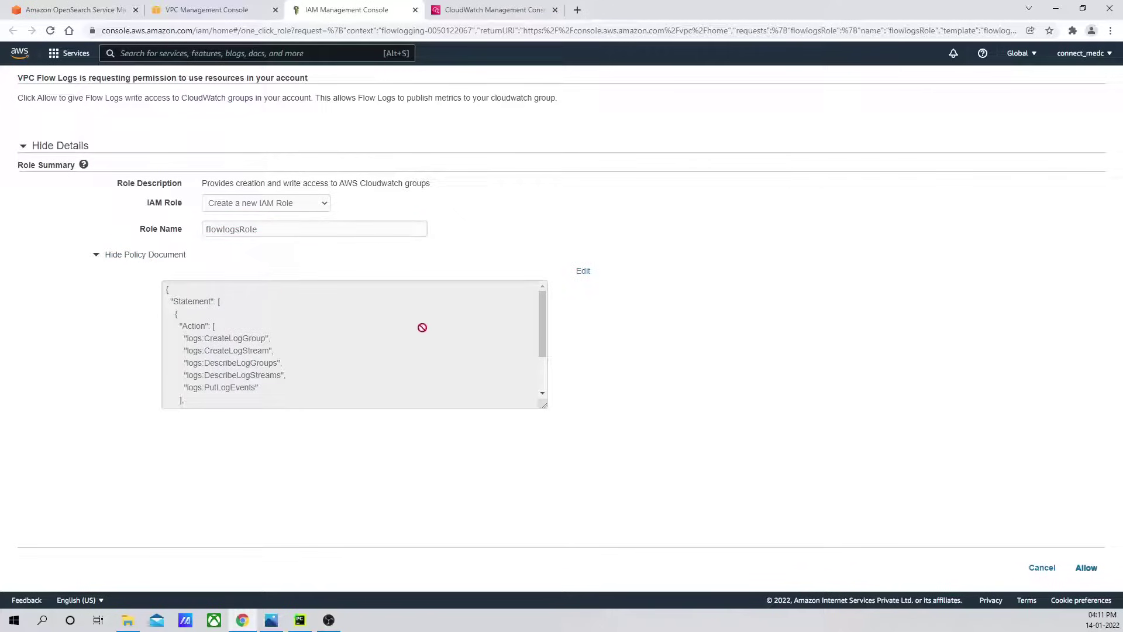
pyautogui.moveTo(545, 326)
pyautogui.mouseDown()
pyautogui.moveTo(542, 368)
pyautogui.moveTo(543, 322)
pyautogui.moveTo(562, 326)
pyautogui.mouseUp()
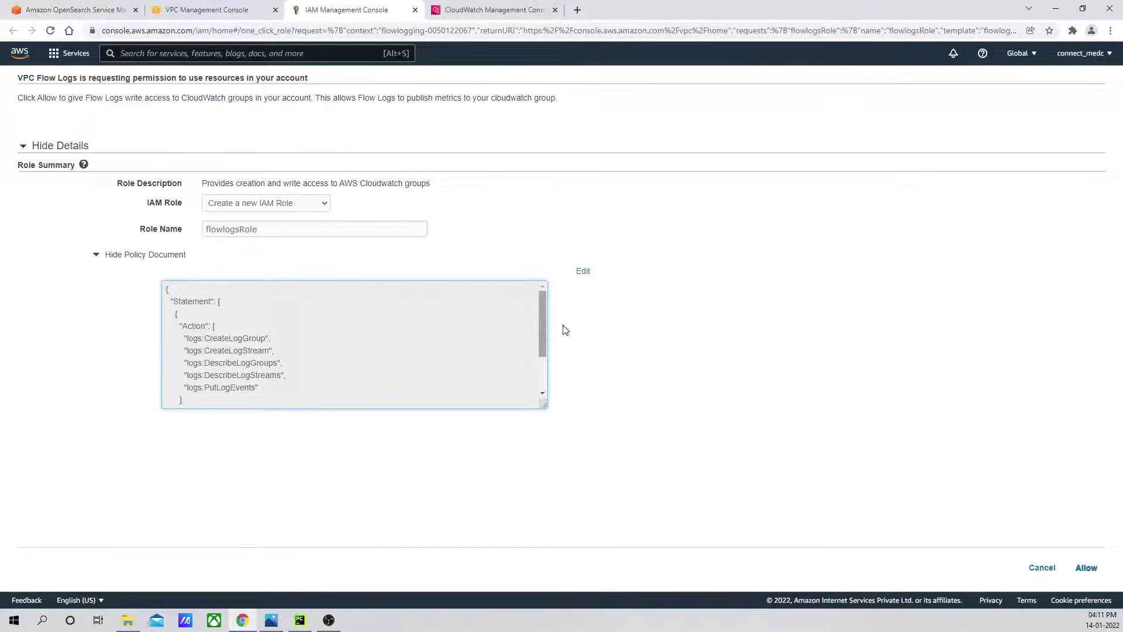
pyautogui.click(1086, 566)
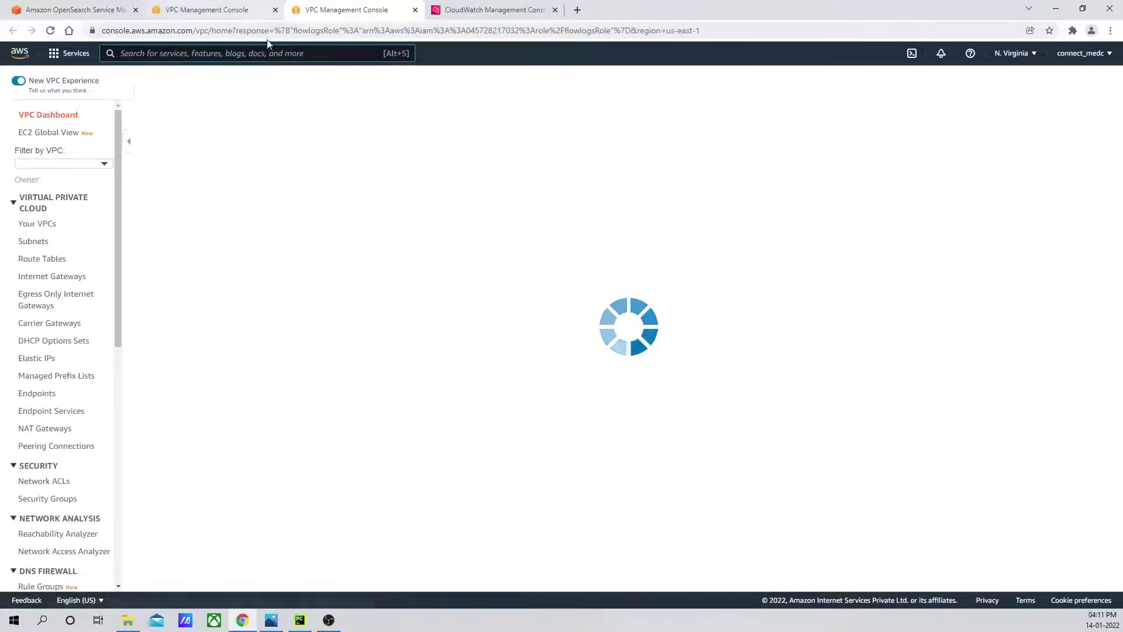
# Refresh the IAM role list, filter by 'fl' and choose flowlogsRole for the flow log.
pyautogui.click(227, 10)
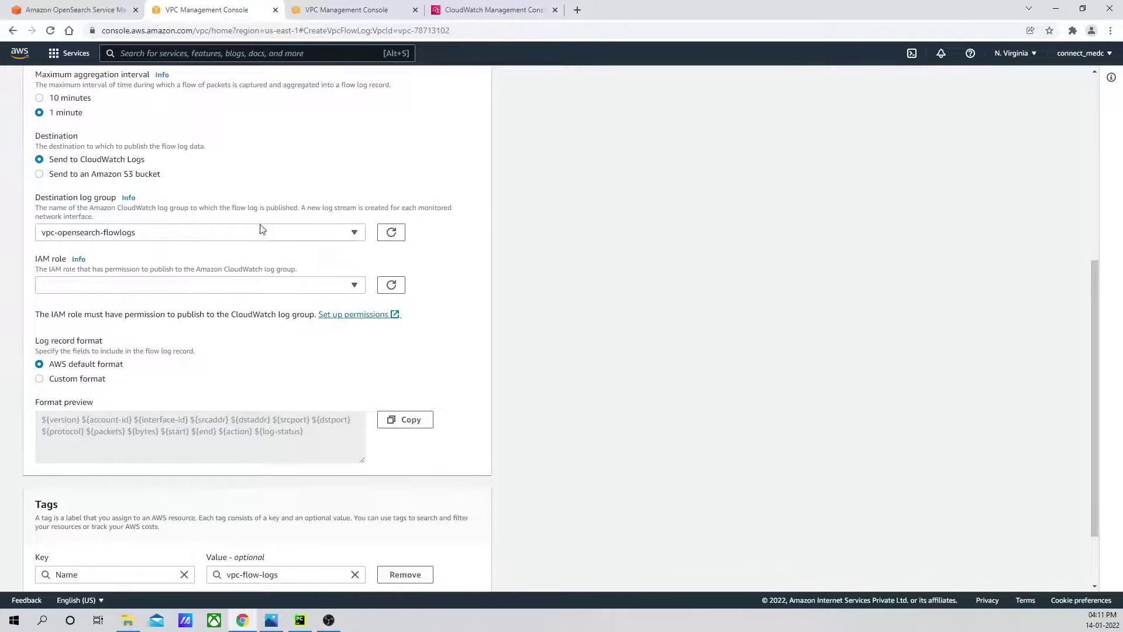
pyautogui.click(119, 285)
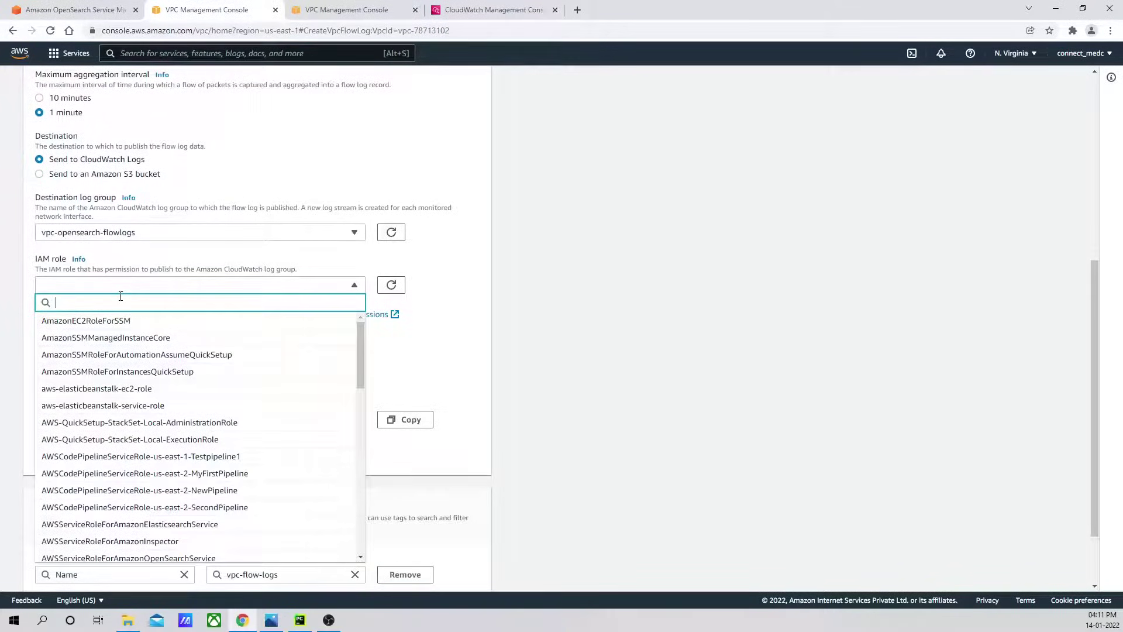
pyautogui.write('flow')
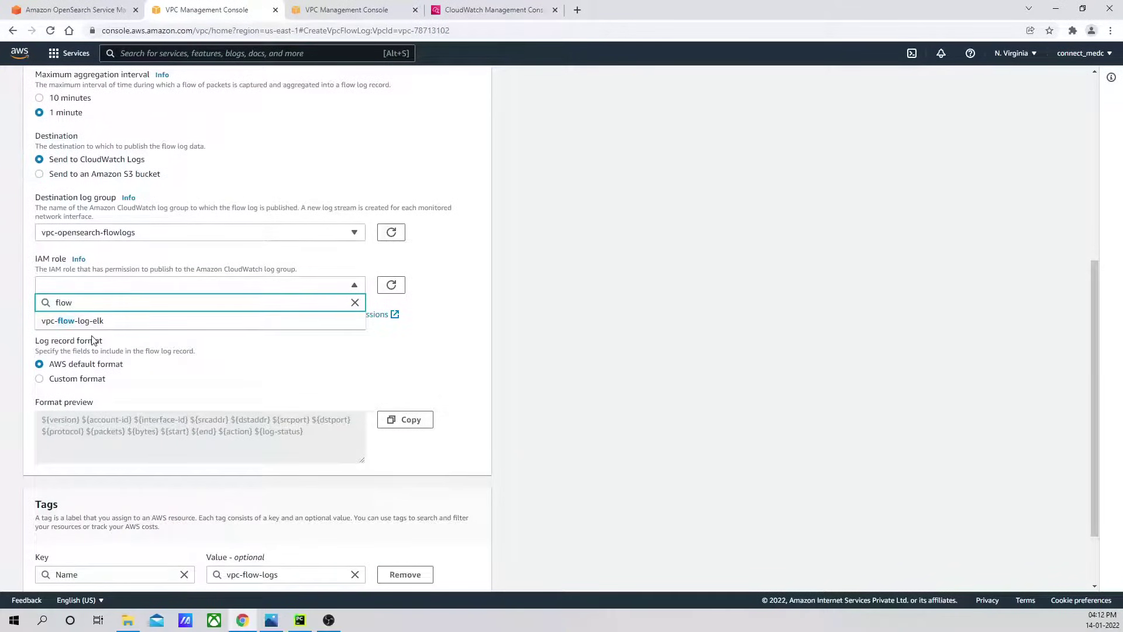
pyautogui.press('BackSpace')
pyautogui.press('BackSpace')
pyautogui.press('BackSpace')
pyautogui.press('BackSpace')
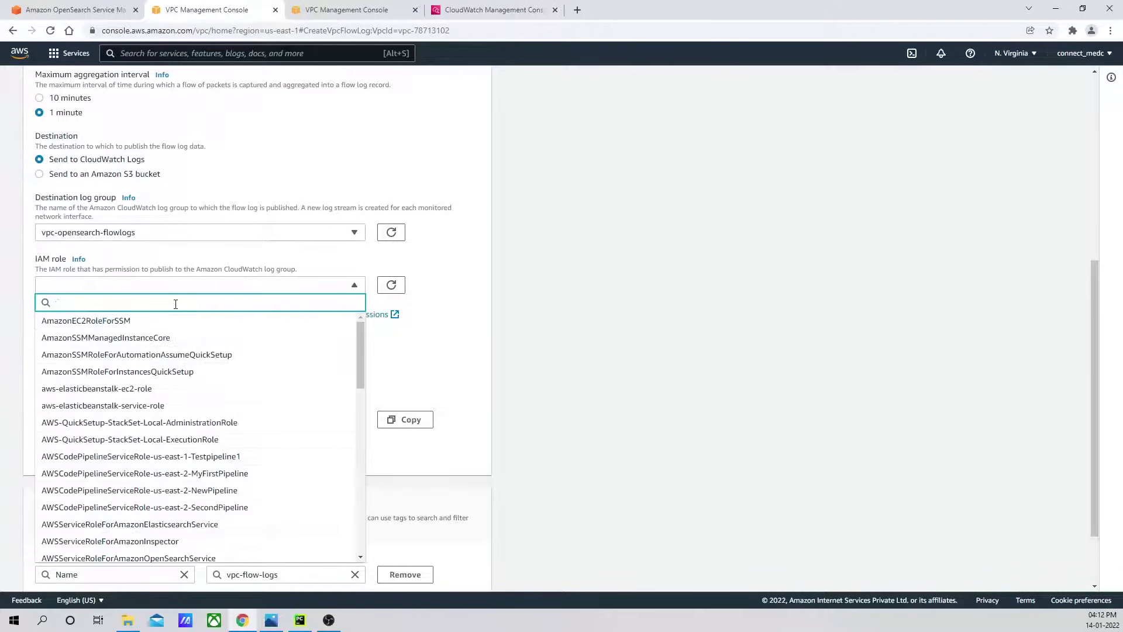
pyautogui.click(390, 284)
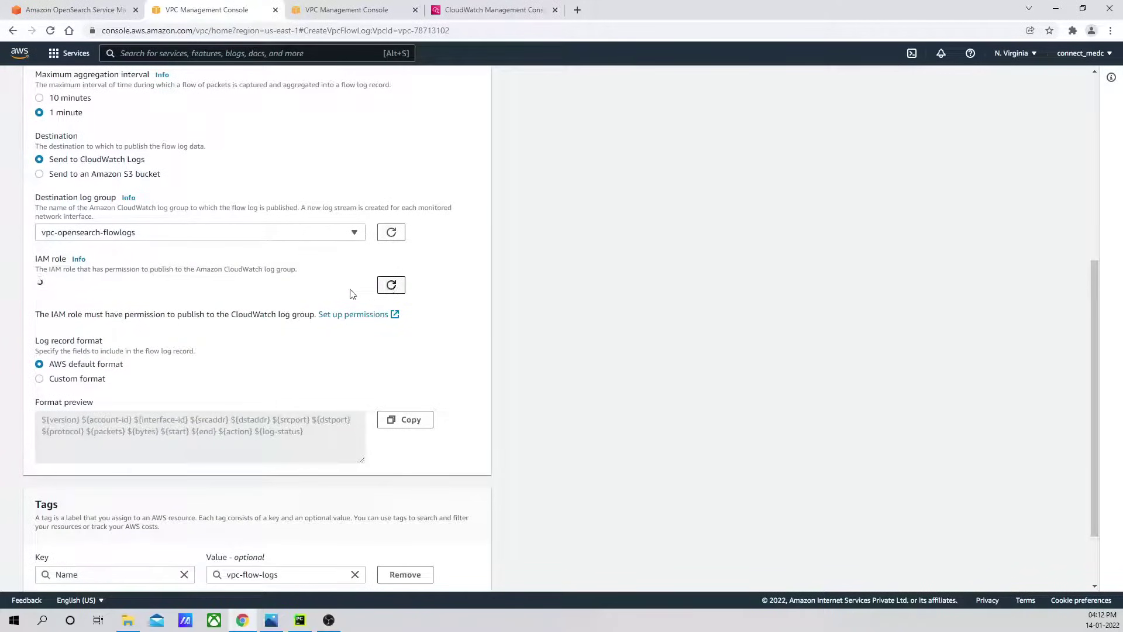
pyautogui.click(213, 287)
pyautogui.write('flow')
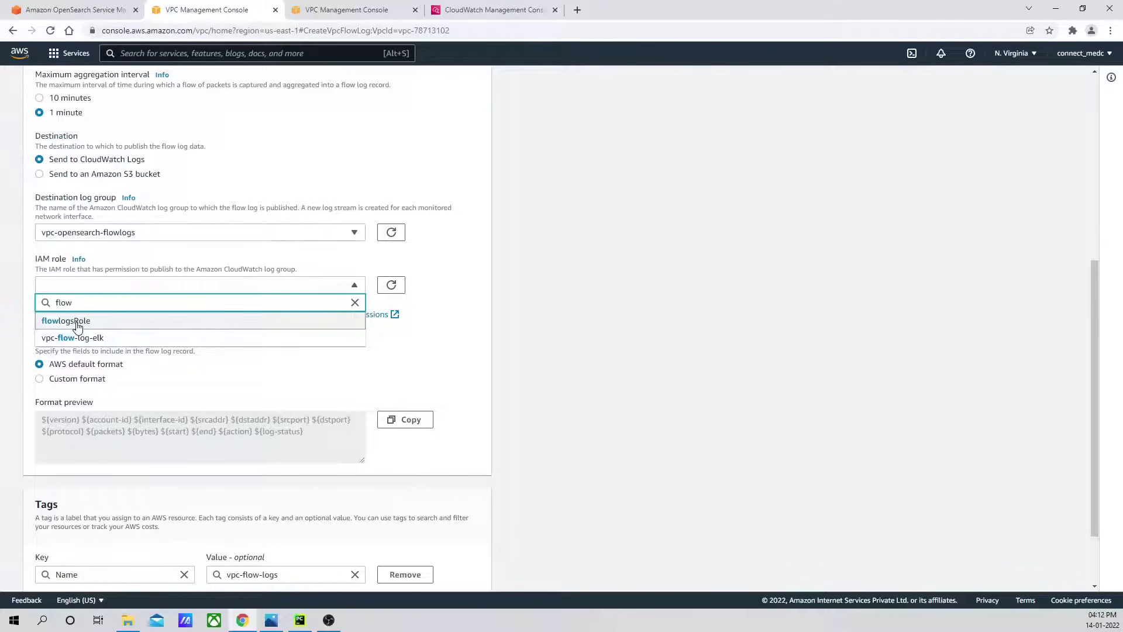
pyautogui.click(78, 321)
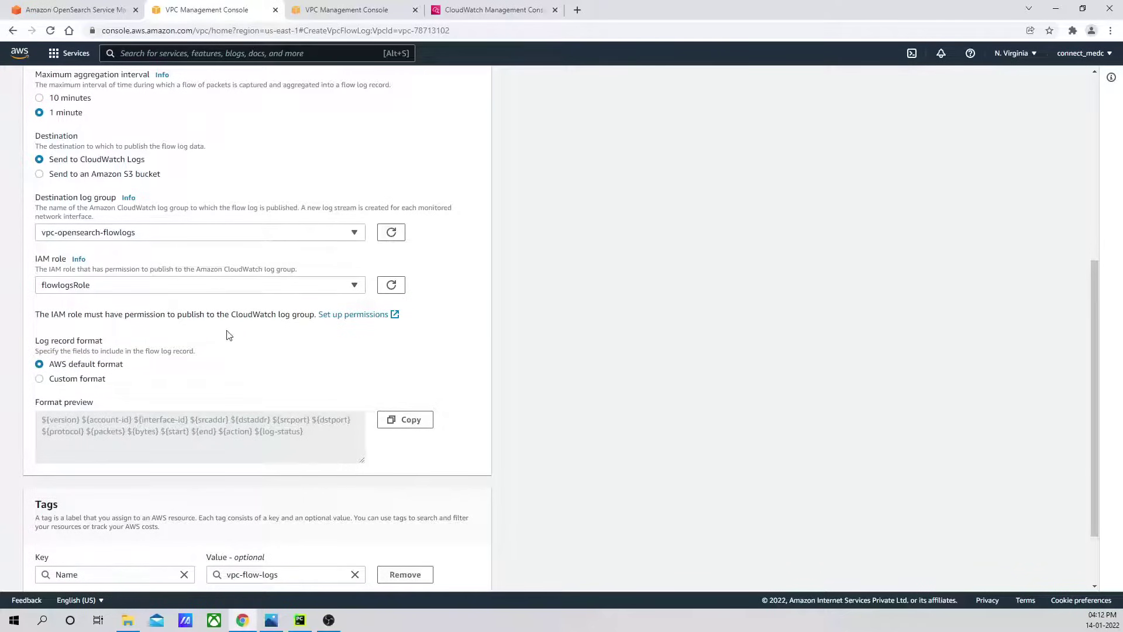
pyautogui.scroll(-2, 226, 333)
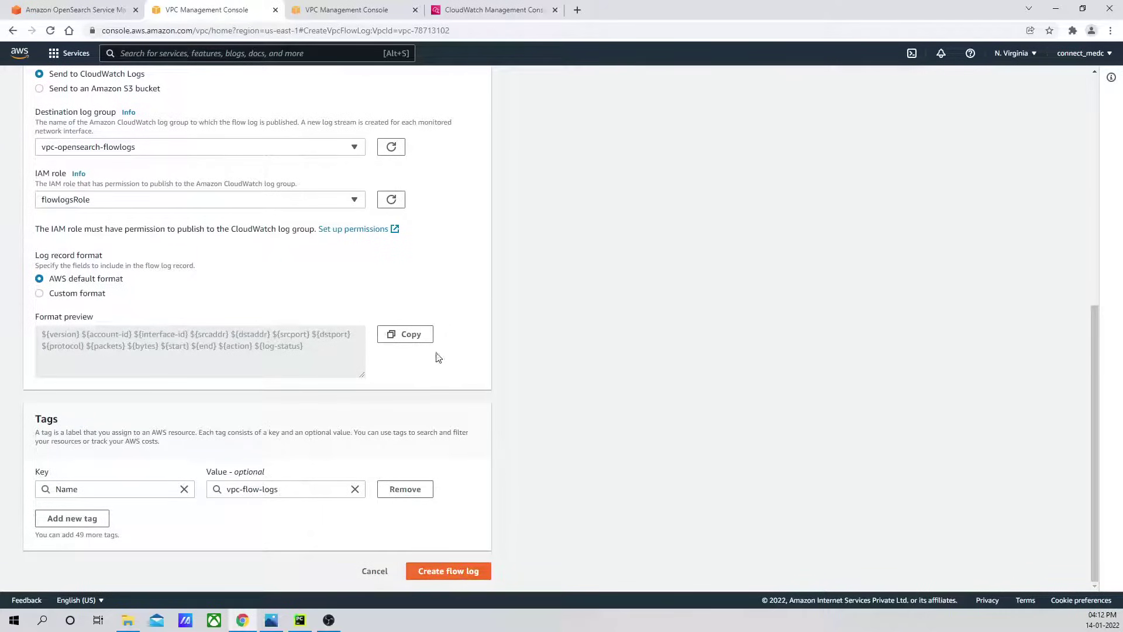
# Create the flow log for vpc-78713102, close the leftover VPC tabs and refresh the log streams.
pyautogui.click(445, 576)
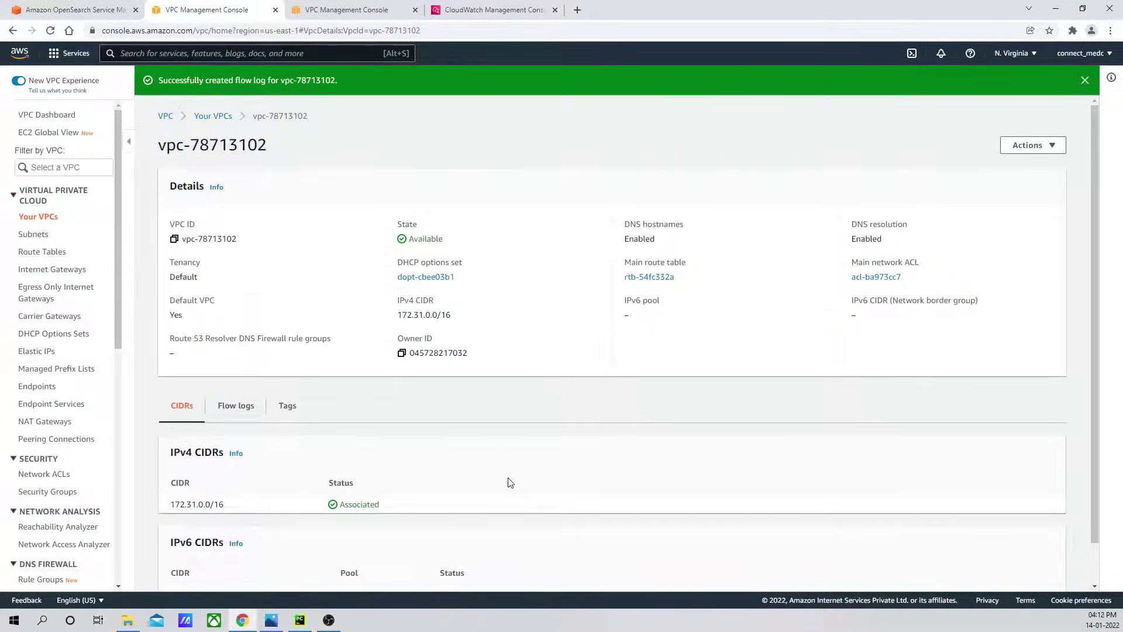
pyautogui.scroll(-1, 559, 389)
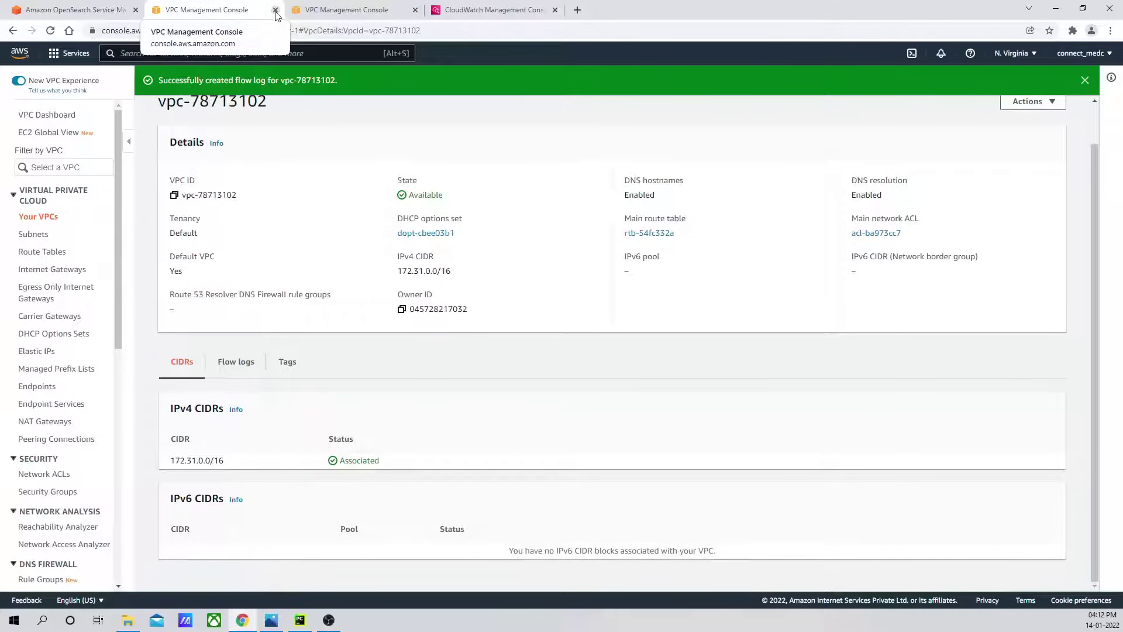
pyautogui.click(304, 11)
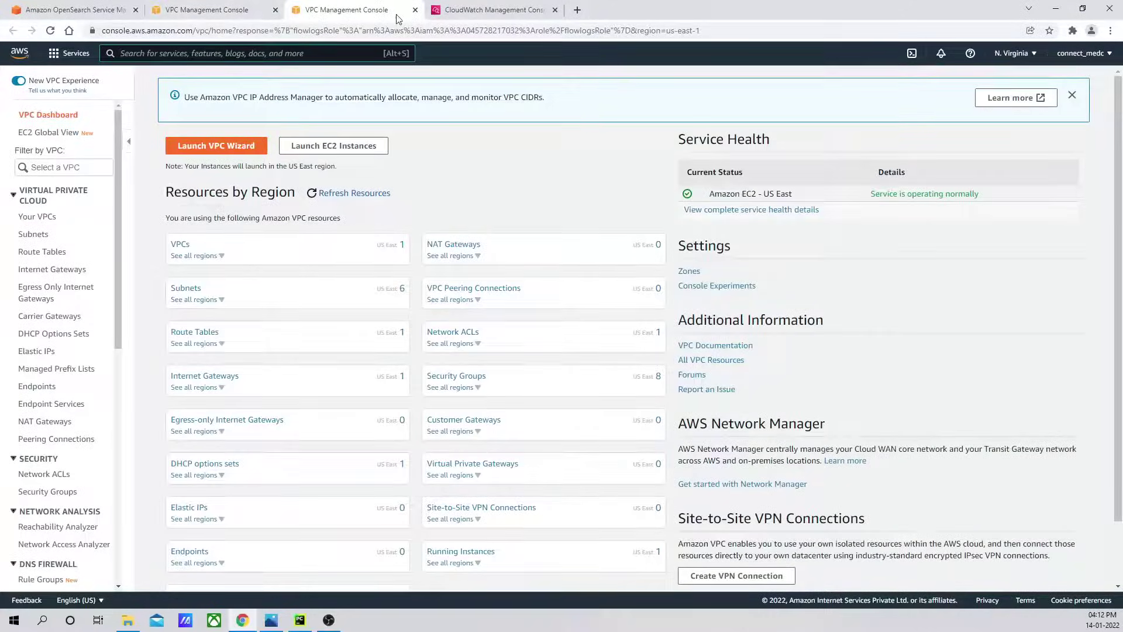
pyautogui.click(416, 10)
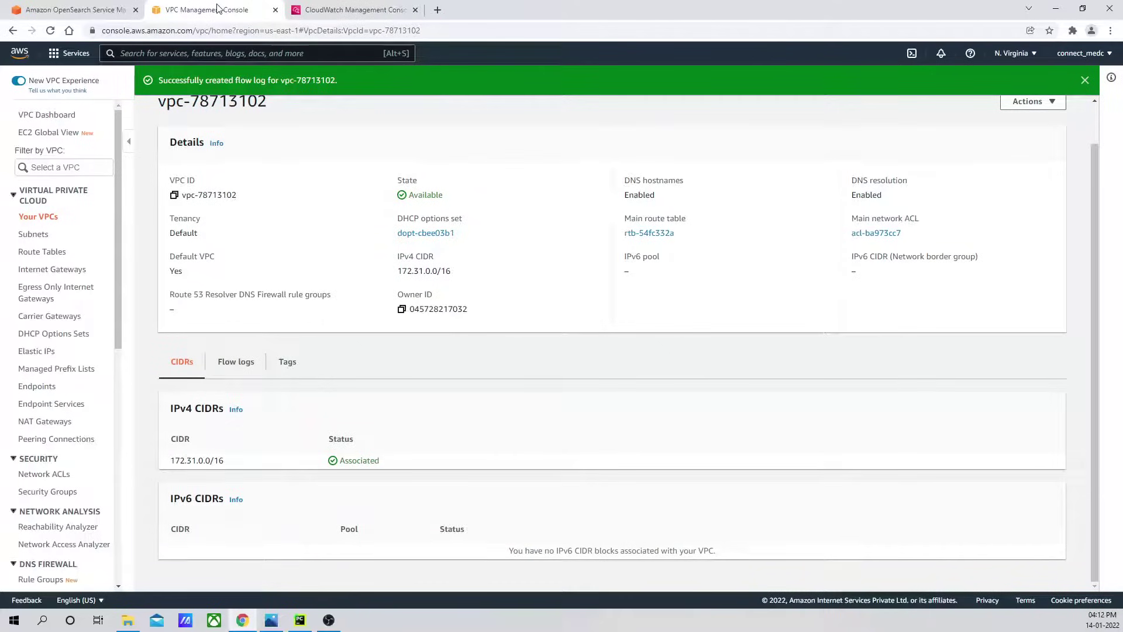
pyautogui.click(275, 11)
pyautogui.click(209, 10)
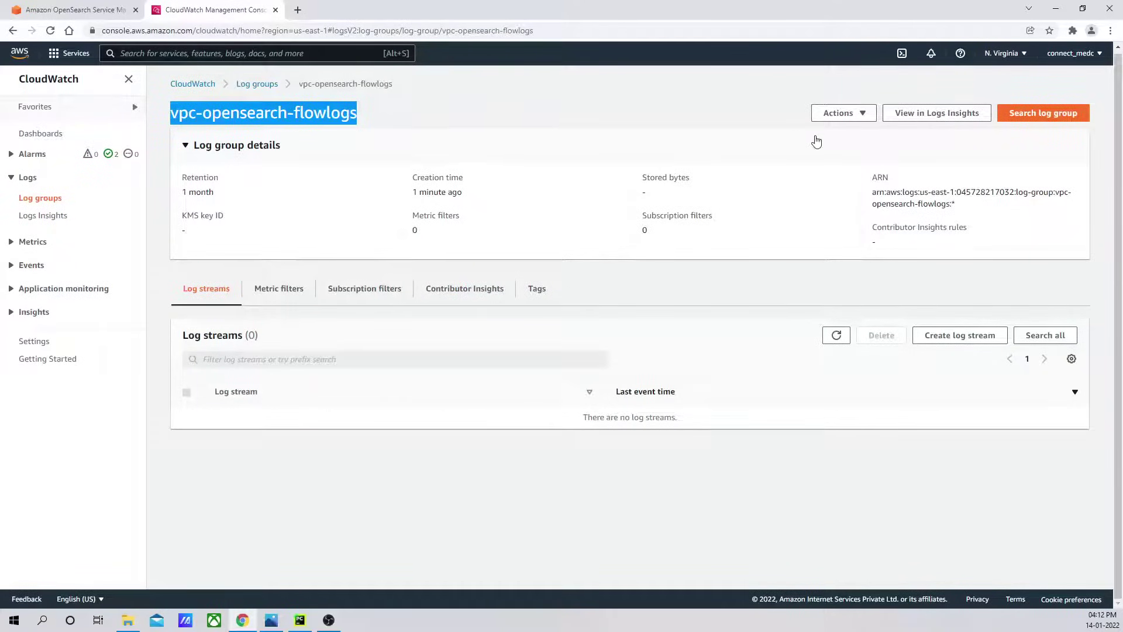
pyautogui.click(836, 335)
pyautogui.click(407, 120)
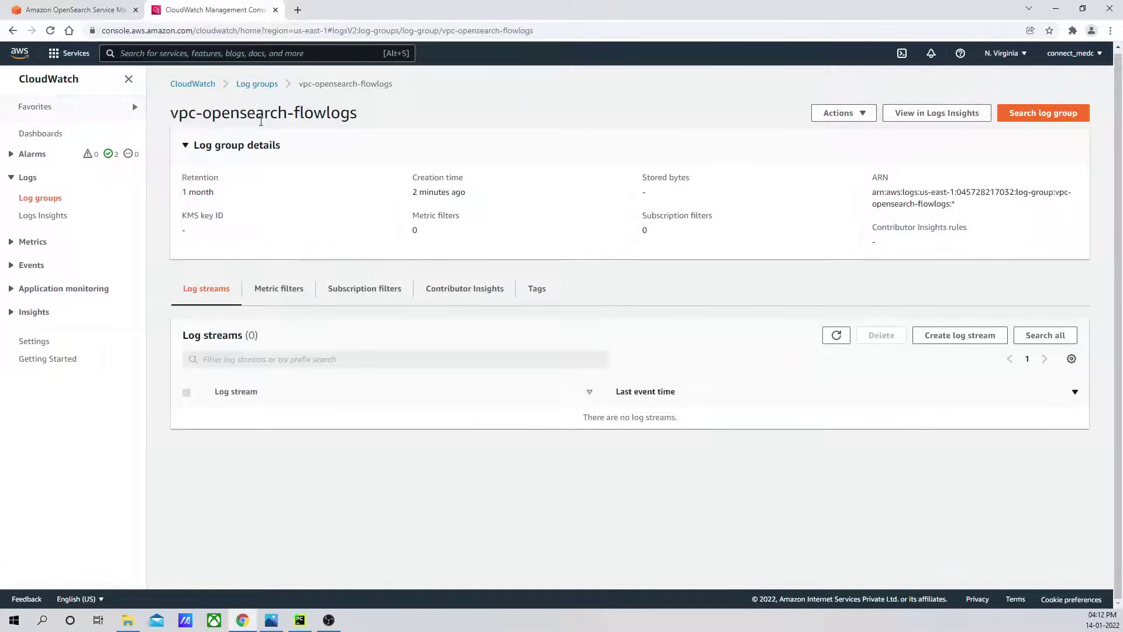
# Recheck dc-opensearch-cluster's status until it shows Active with a Dashboards URL.
pyautogui.click(88, 10)
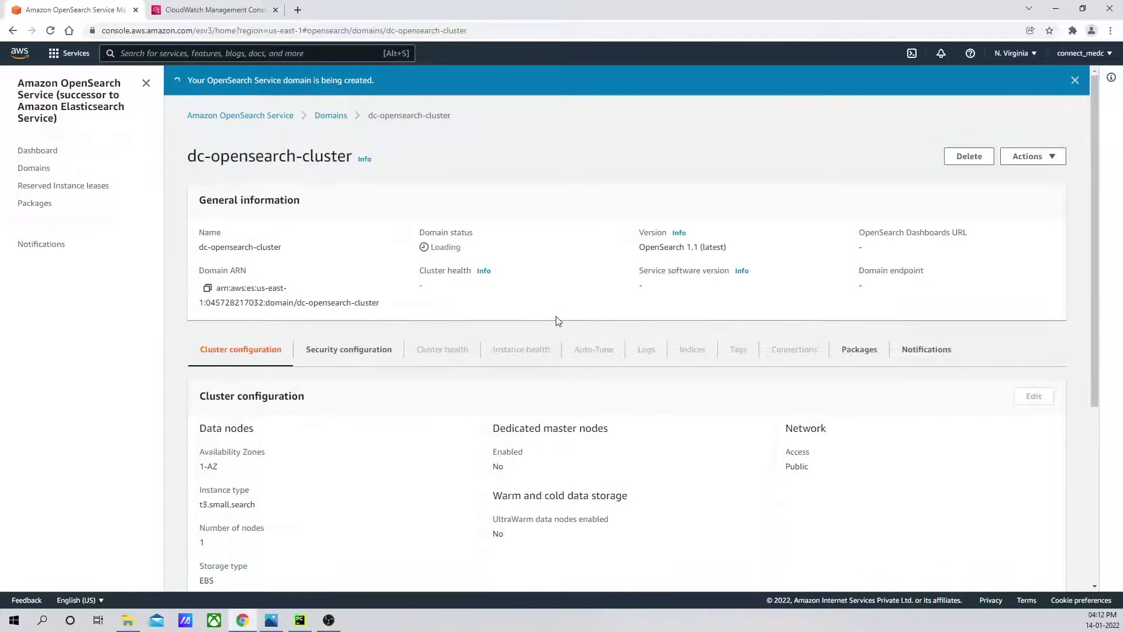
pyautogui.scroll(-5, 556, 321)
pyautogui.scroll(5, 556, 318)
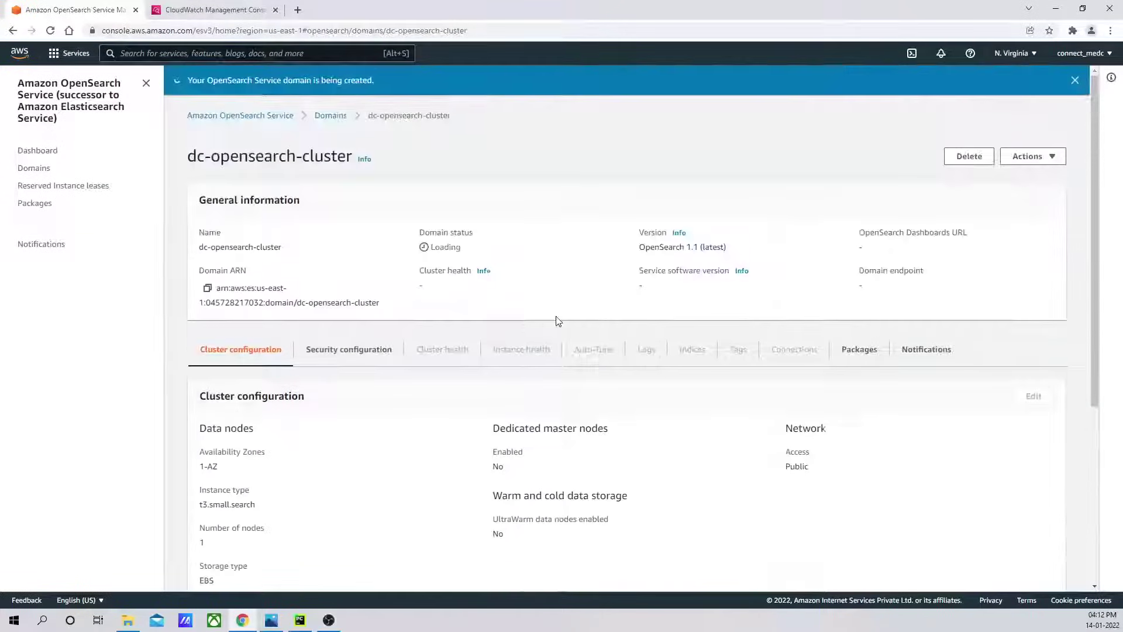
pyautogui.click(233, 12)
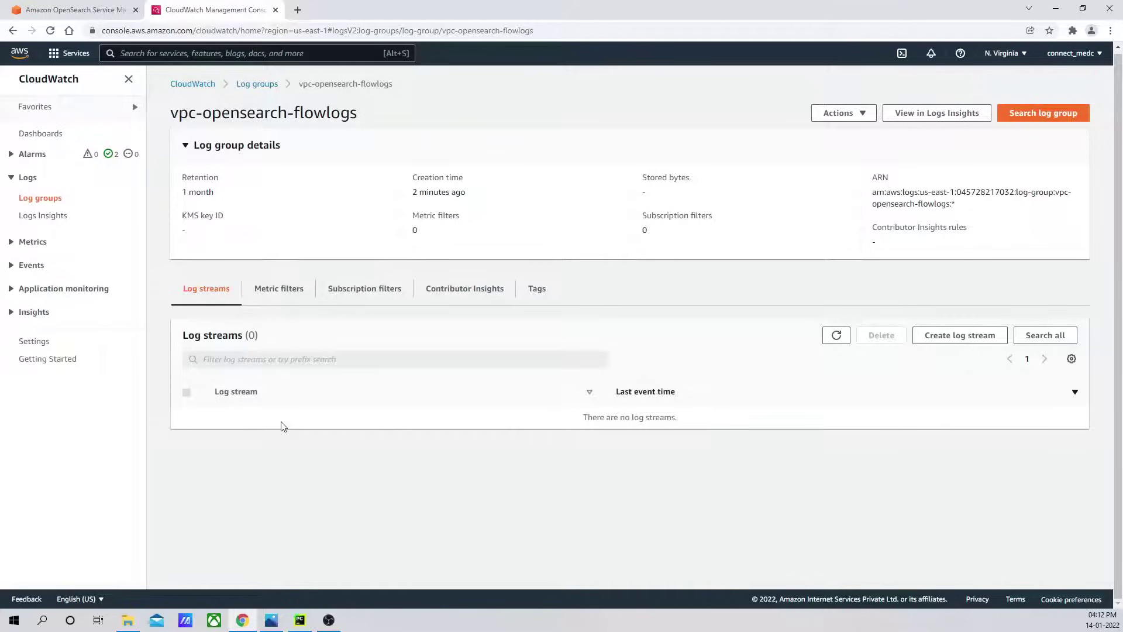
pyautogui.click(94, 10)
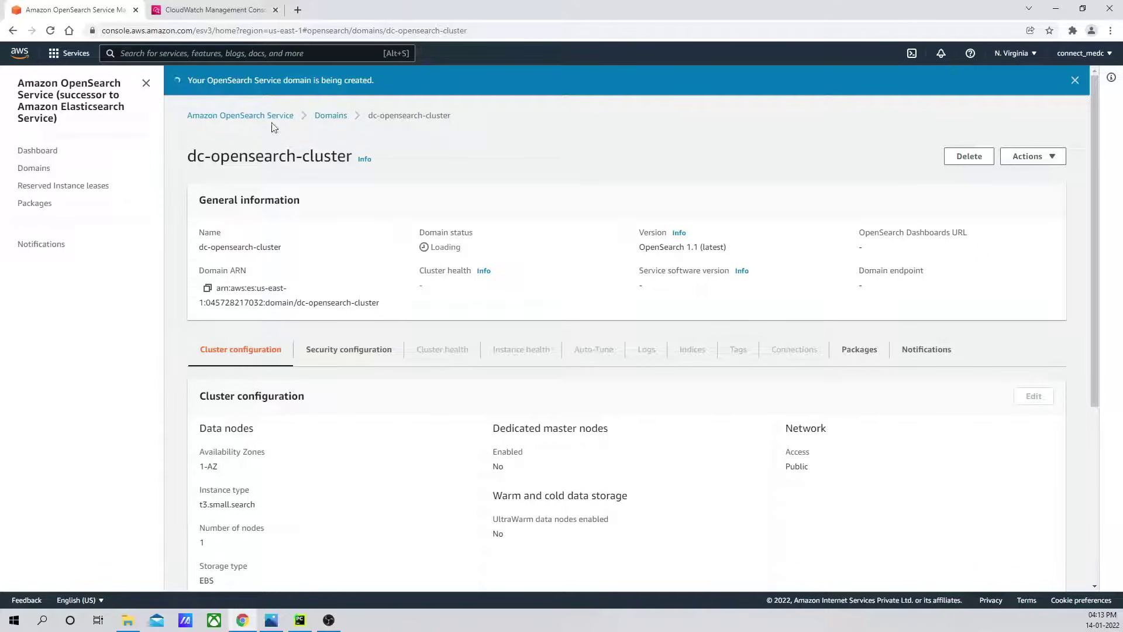
pyautogui.click(219, 10)
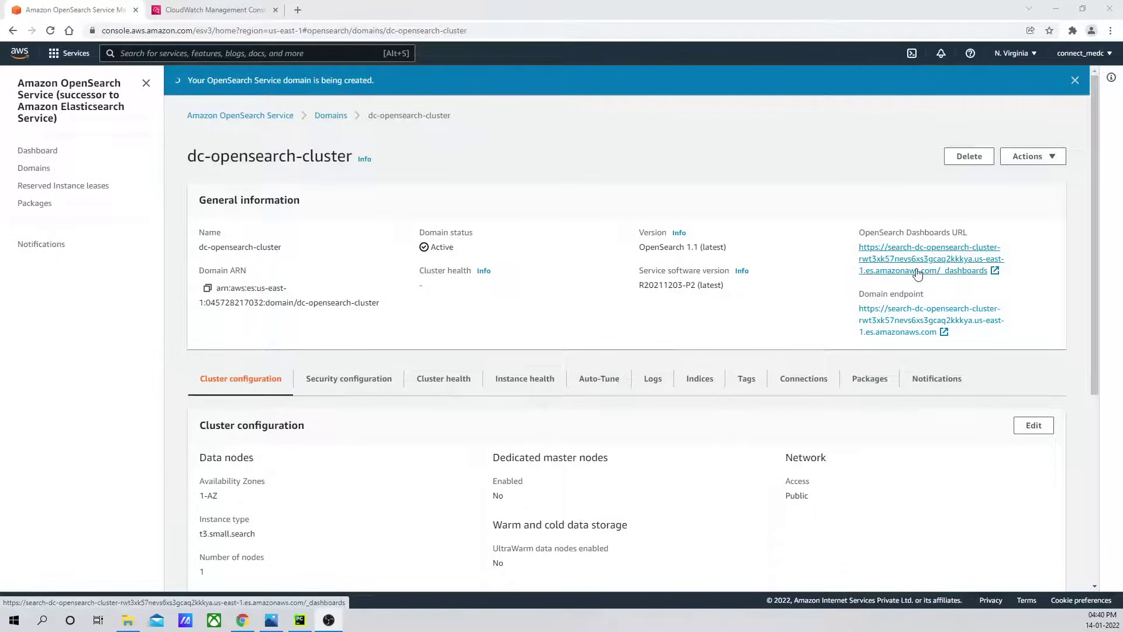
# Log in to the cluster's OpenSearch Dashboards with the master username and password, declining to save it.
pyautogui.click(948, 275)
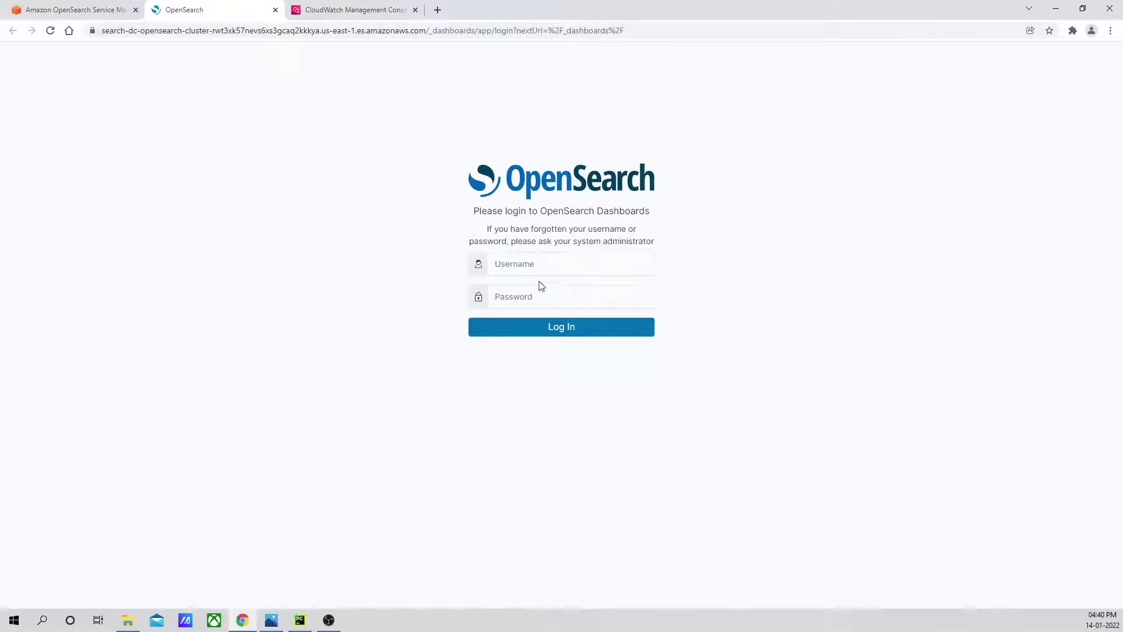
pyautogui.click(539, 263)
pyautogui.write('admin')
pyautogui.press('Tab')
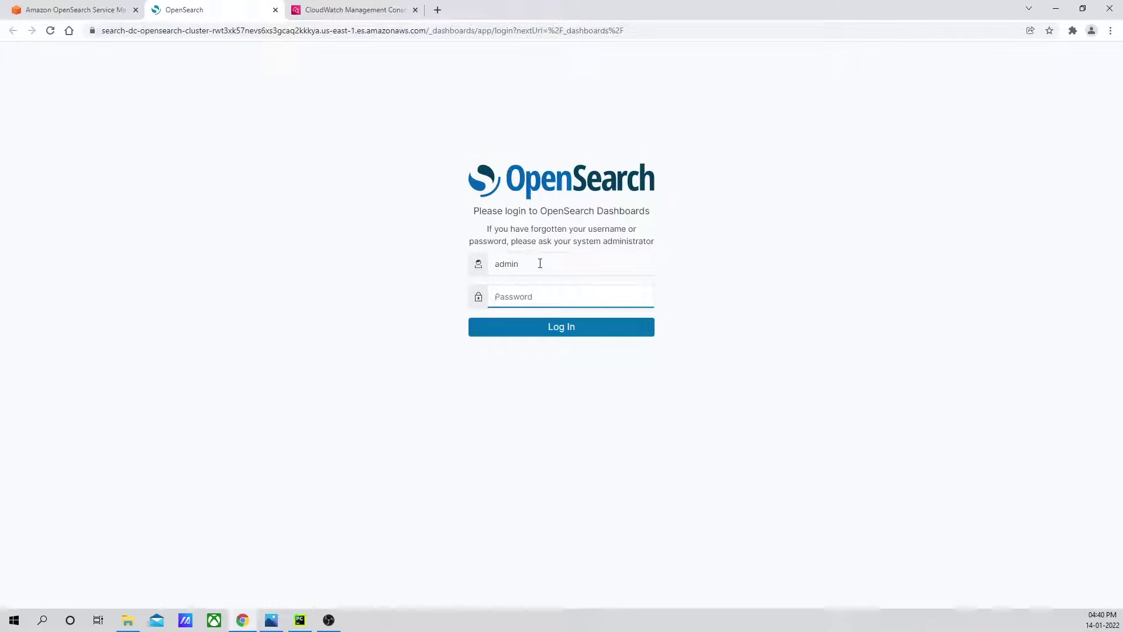
pyautogui.write('••')
pyautogui.press('BackSpace')
pyautogui.press('BackSpace')
pyautogui.press('BackSpace')
pyautogui.press('BackSpace')
pyautogui.write('•')
pyautogui.press('Return')
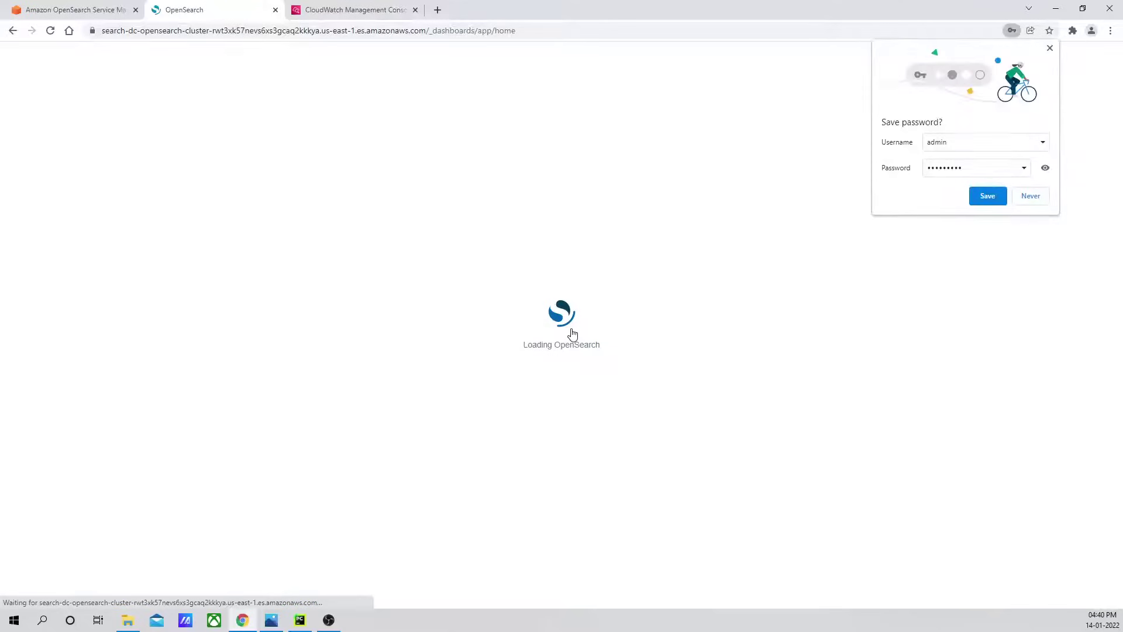
pyautogui.click(1031, 195)
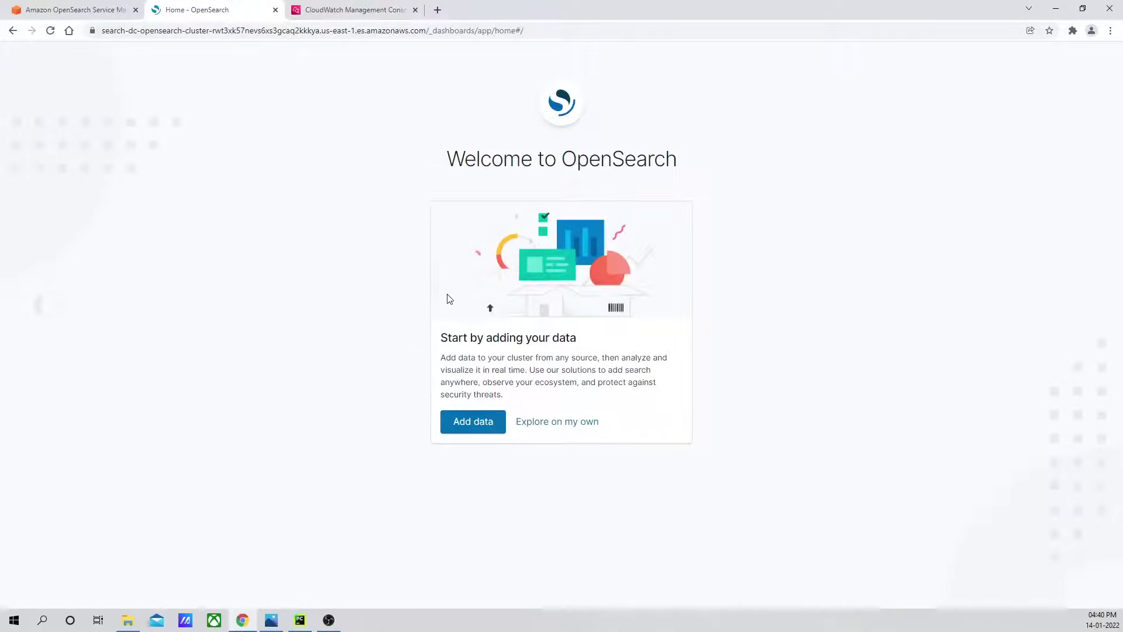
# Dismiss the welcome screen and confirm the Global tenant.
pyautogui.click(553, 429)
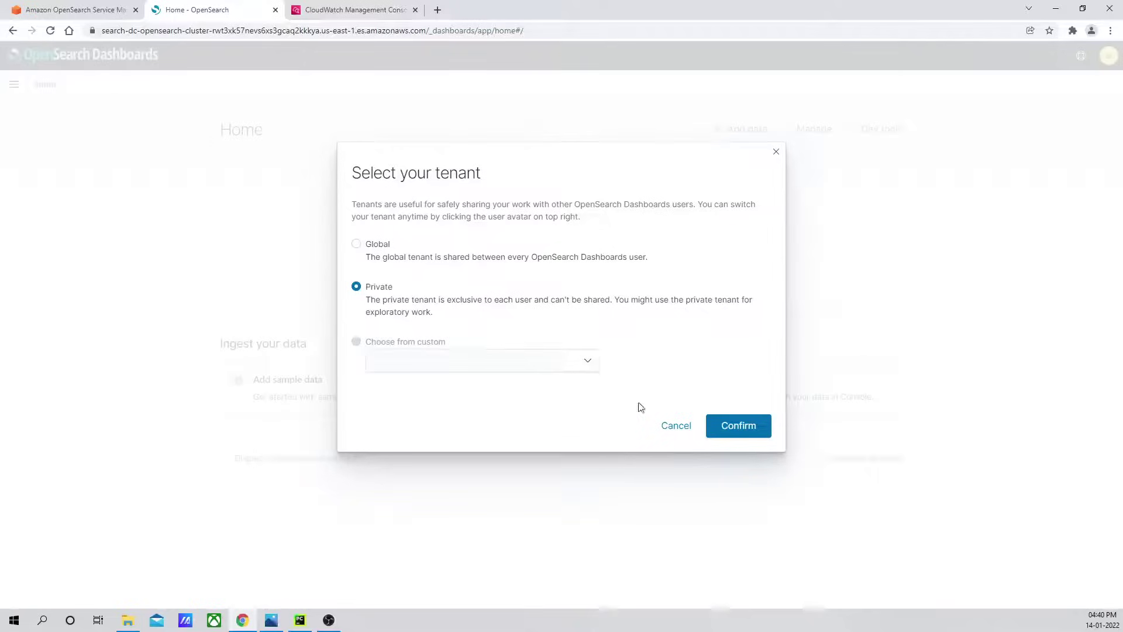
pyautogui.click(377, 246)
pyautogui.click(738, 418)
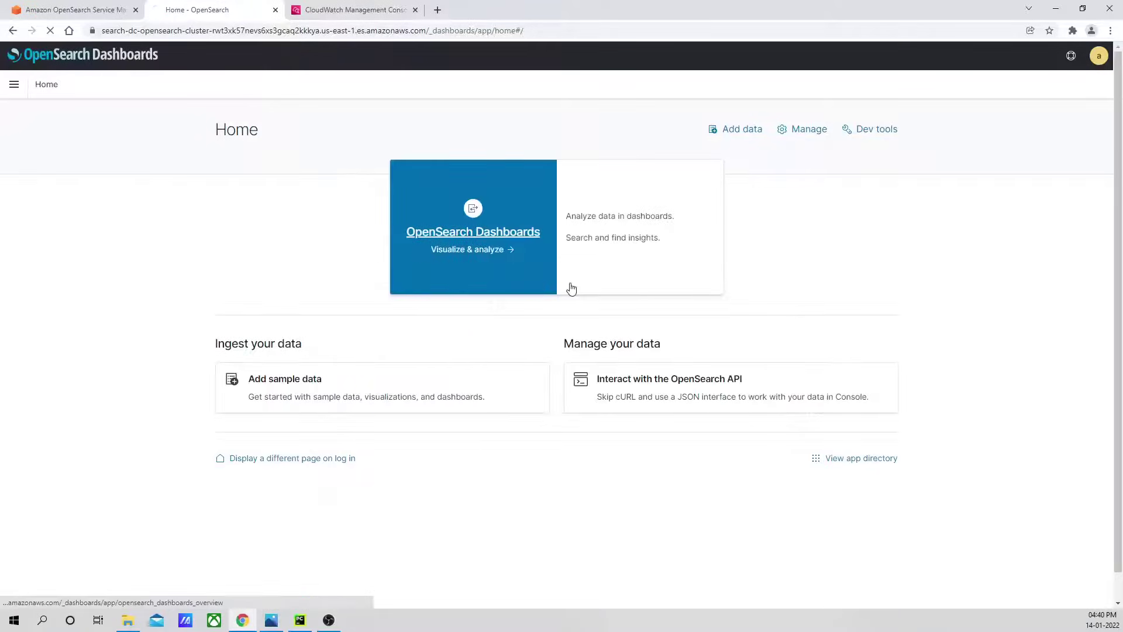
# Refresh the log streams and inspect the flow records in the eni-012b27ad9bb10fe79-all stream.
pyautogui.click(330, 12)
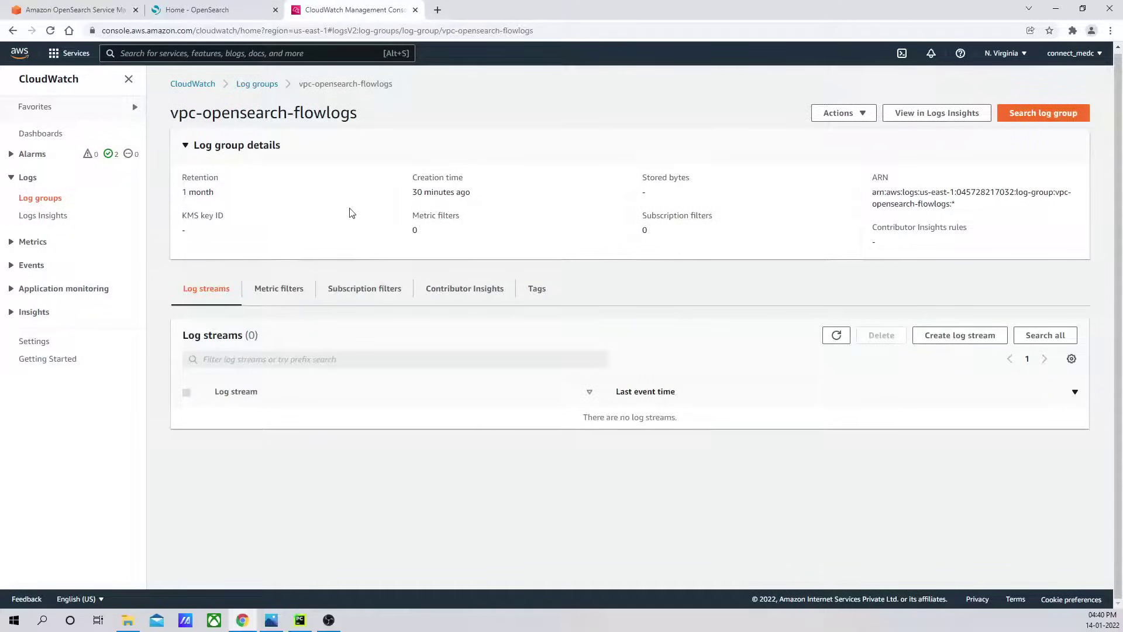
pyautogui.click(837, 335)
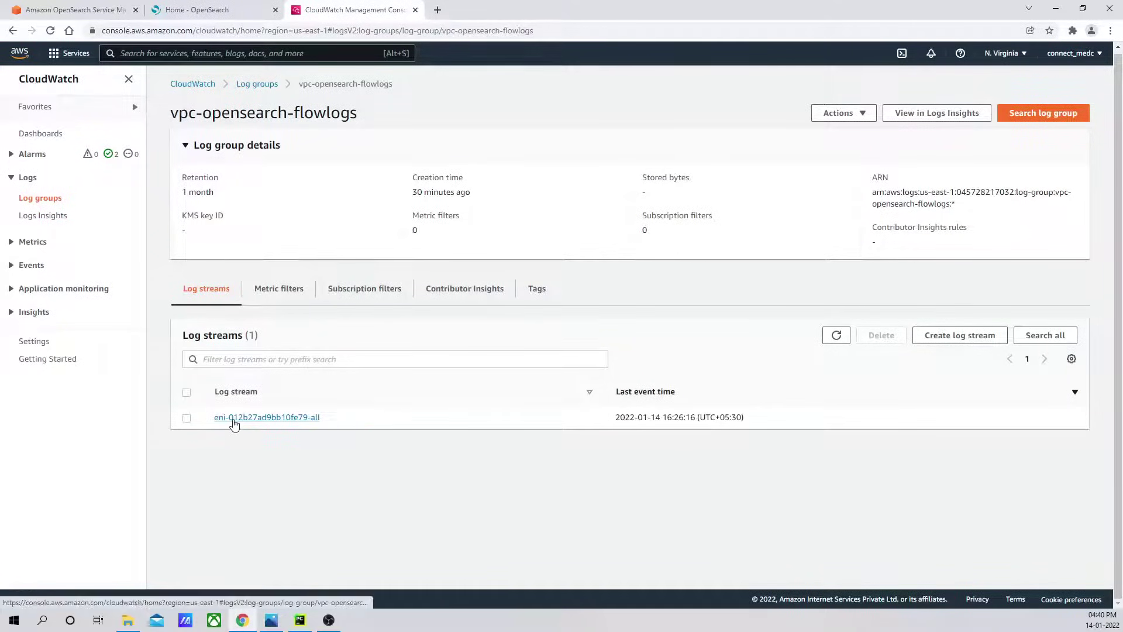
pyautogui.click(235, 421)
pyautogui.scroll(-5, 476, 328)
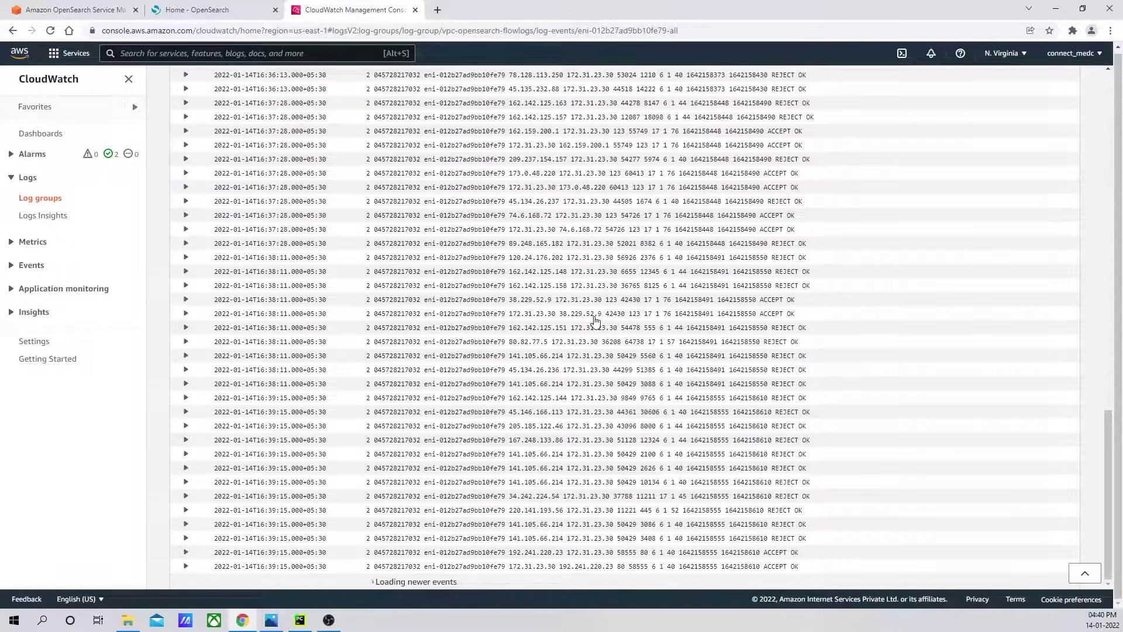
pyautogui.scroll(-5, 595, 321)
pyautogui.scroll(10, 594, 321)
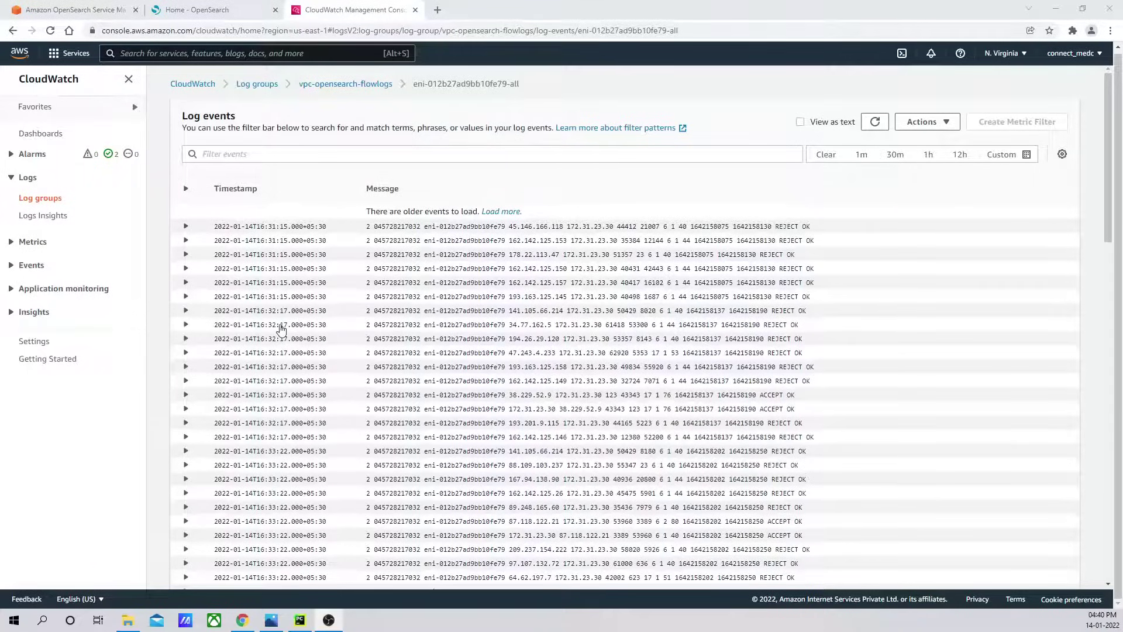
pyautogui.click(336, 85)
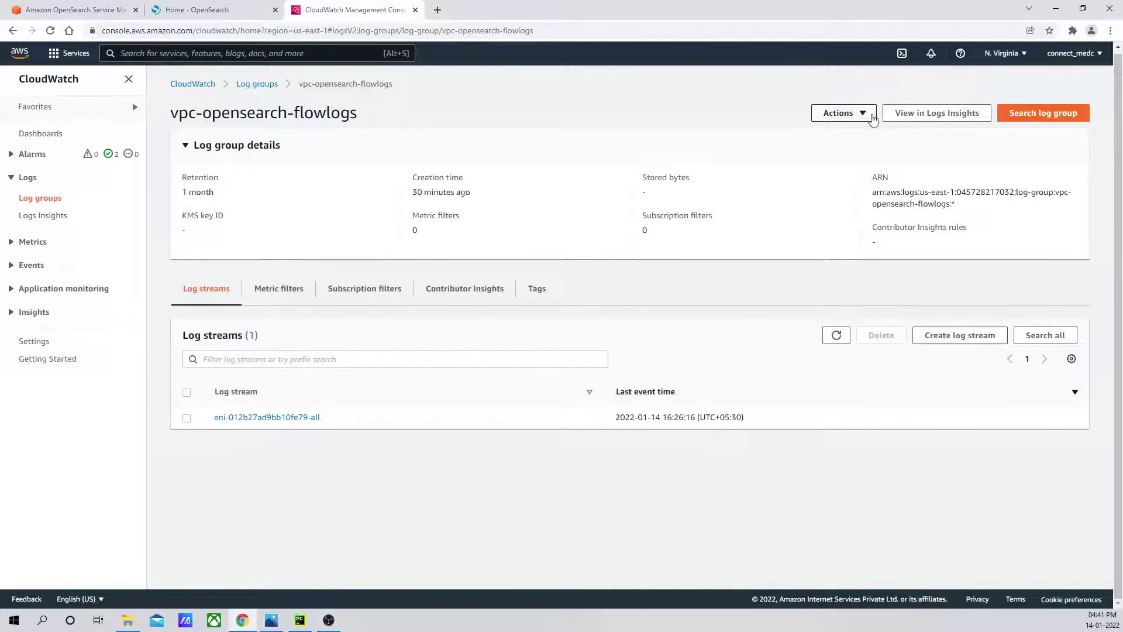
# Open the AWS console home in a new tab from the log group page.
pyautogui.click(864, 114)
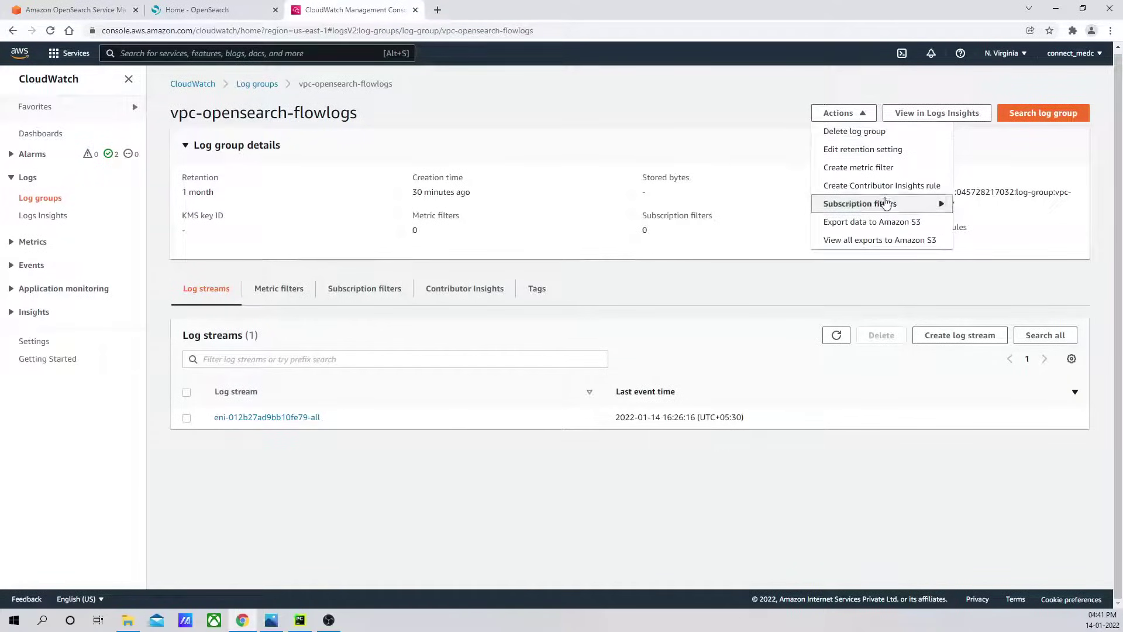
pyautogui.moveTo(885, 208)
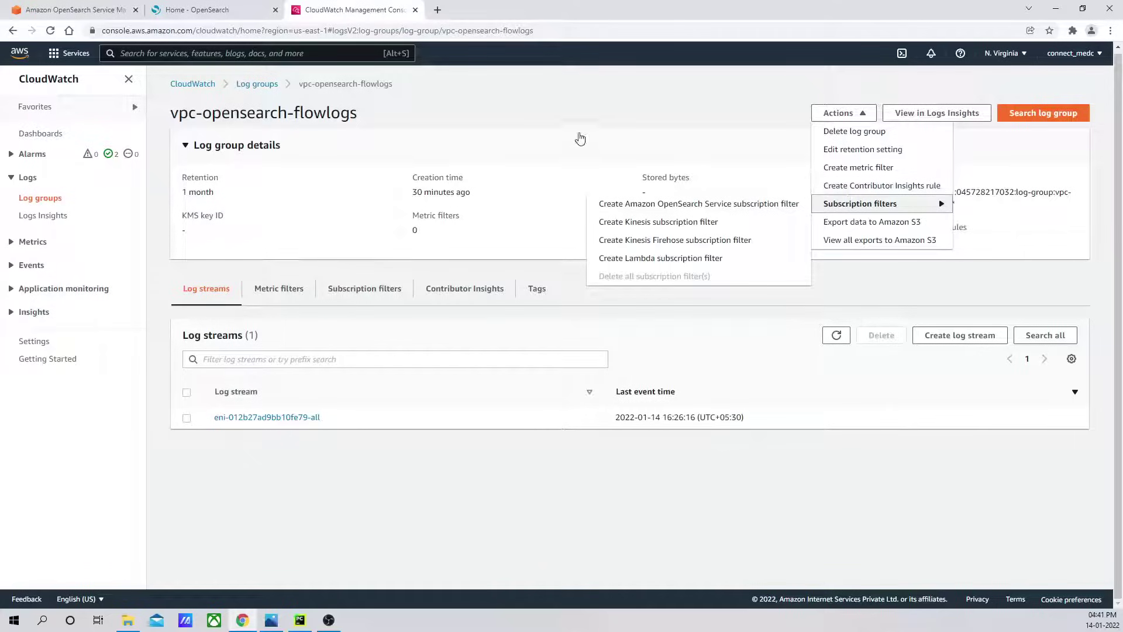
pyautogui.click(562, 95)
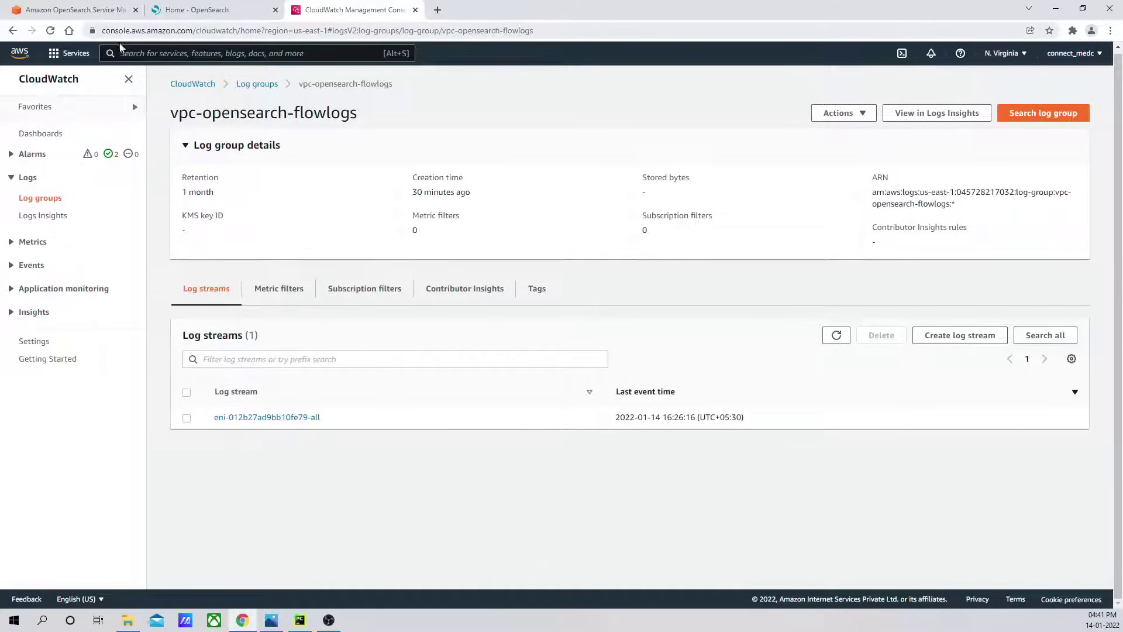
pyautogui.rightClick(21, 54)
pyautogui.click(54, 61)
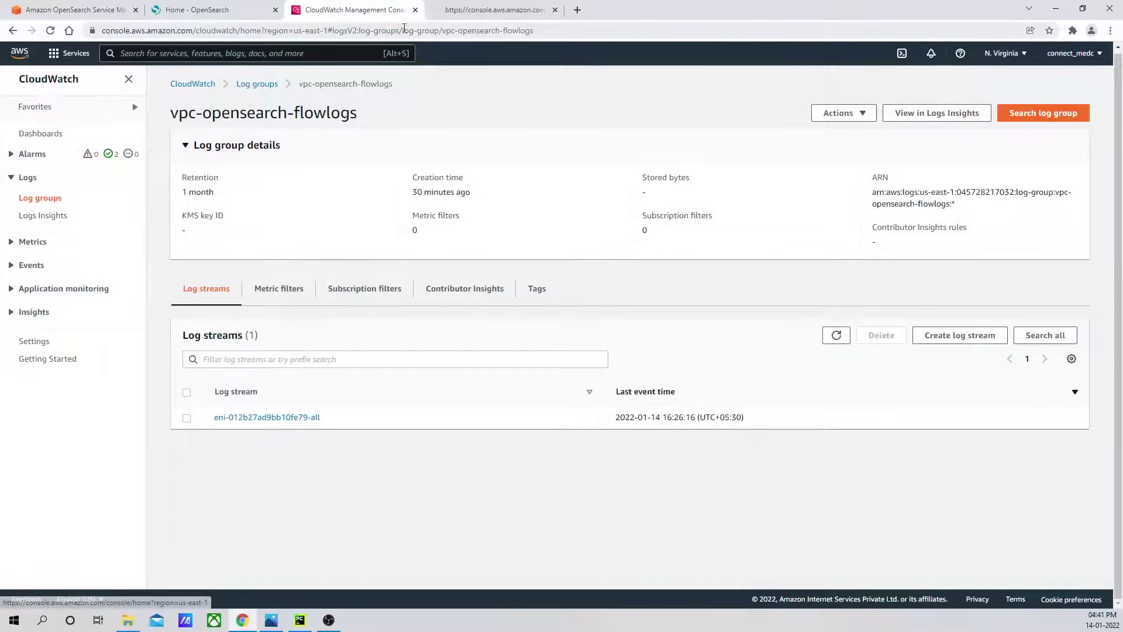
pyautogui.click(489, 10)
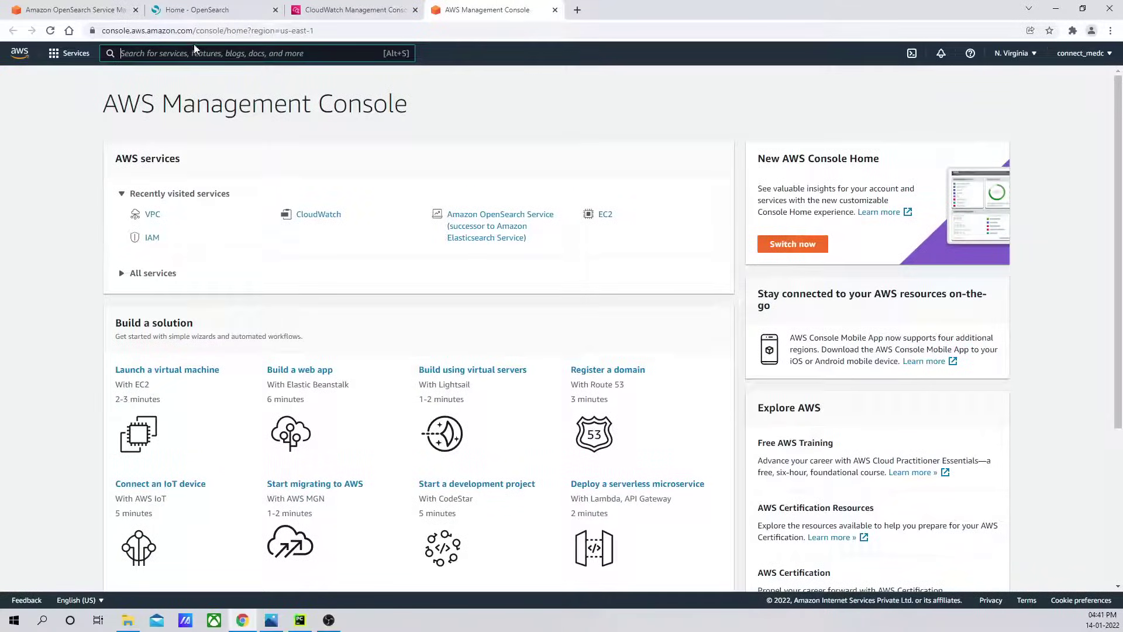
# Search for 'lambda' and open the Lambda Functions list.
pyautogui.write('aws')
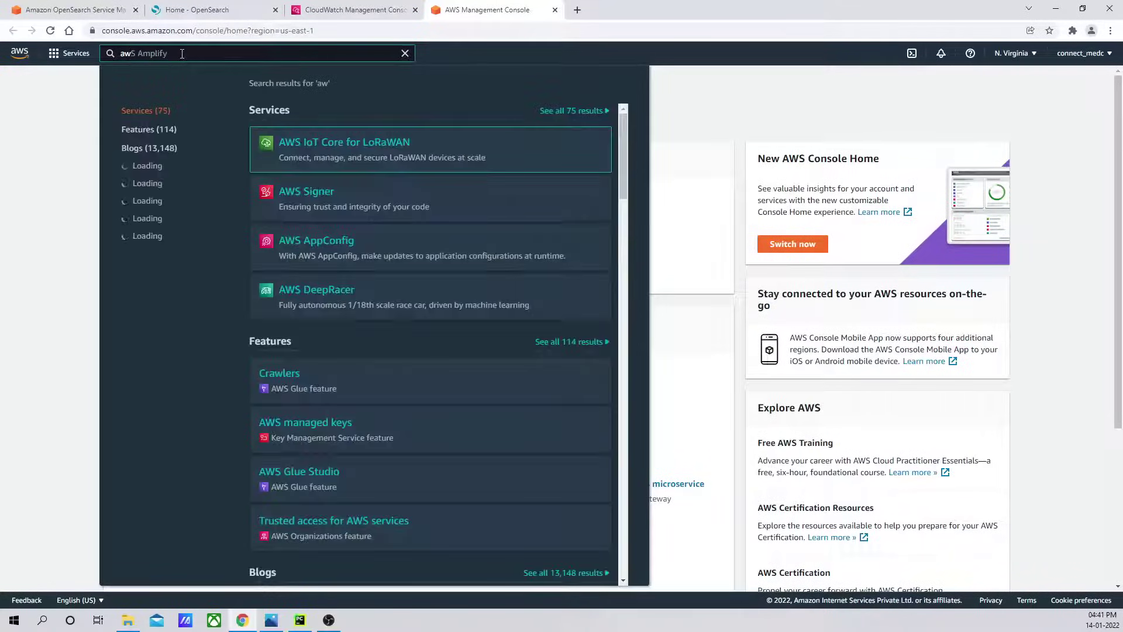
pyautogui.press('BackSpace')
pyautogui.press('BackSpace')
pyautogui.press('BackSpace')
pyautogui.write('lamb')
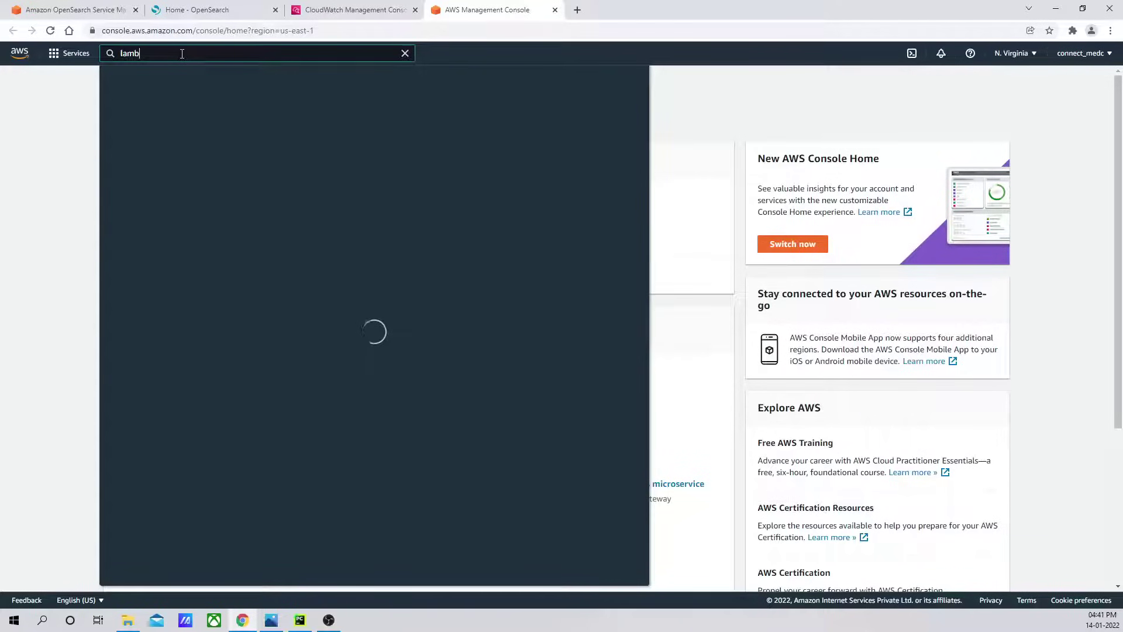
pyautogui.write('da')
pyautogui.click(316, 147)
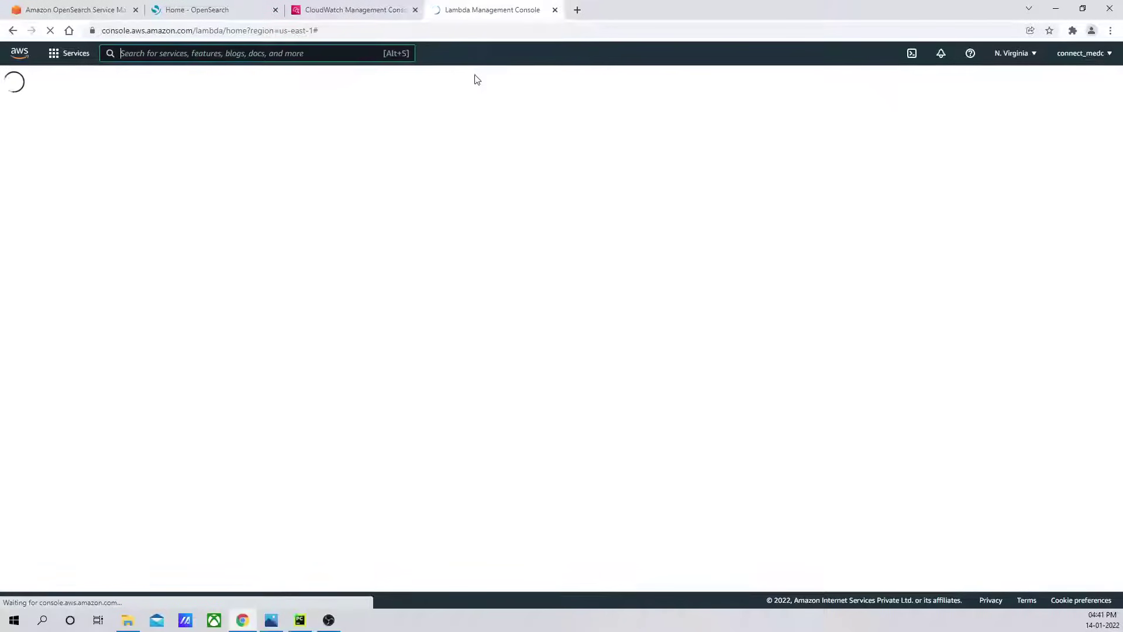
pyautogui.click(42, 152)
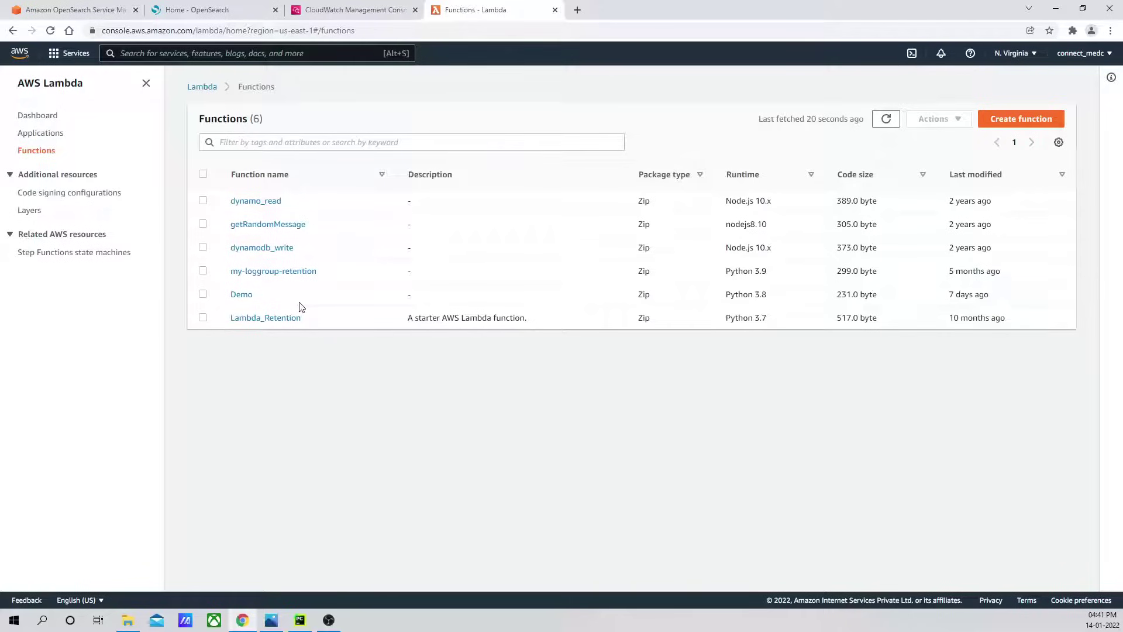
pyautogui.click(354, 10)
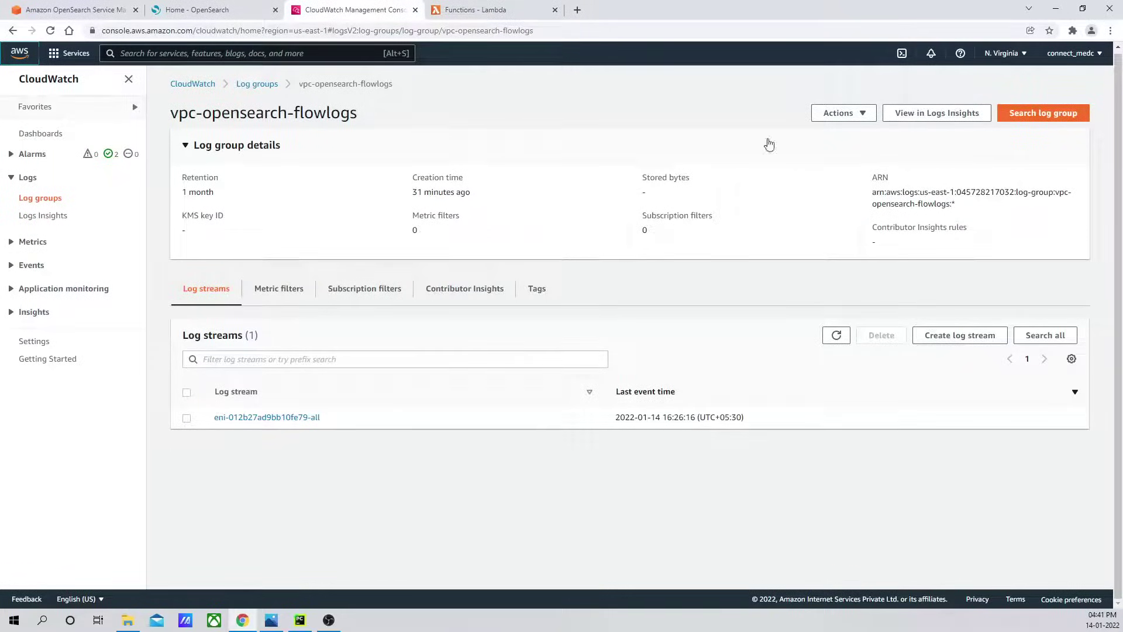
# Start an Amazon OpenSearch Service subscription filter from the log group's Actions menu.
pyautogui.click(473, 12)
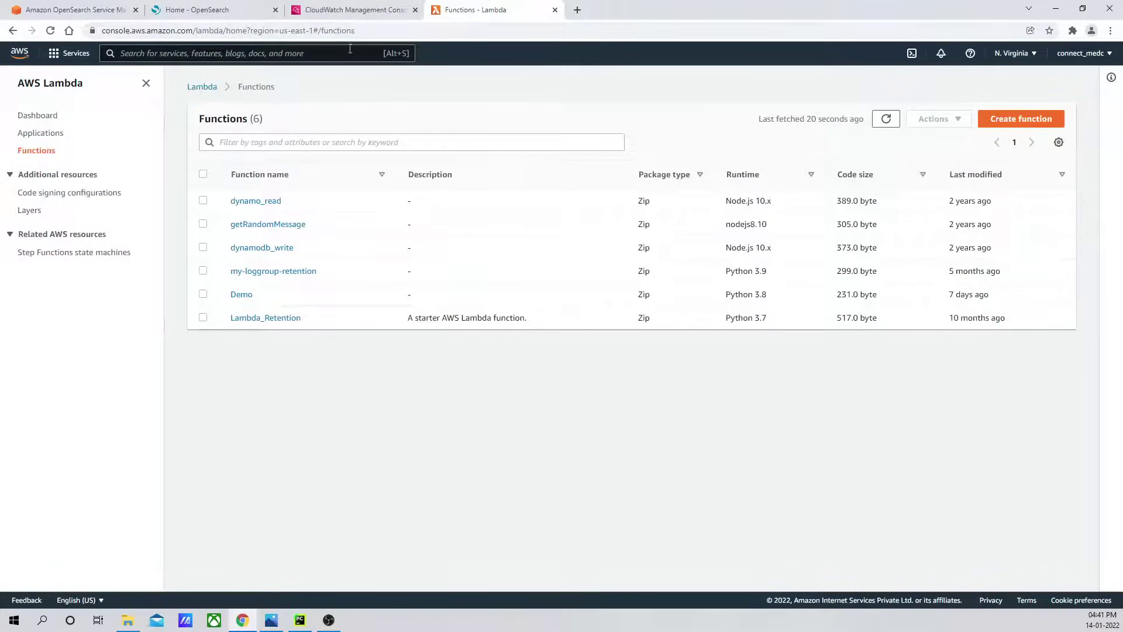
pyautogui.click(351, 10)
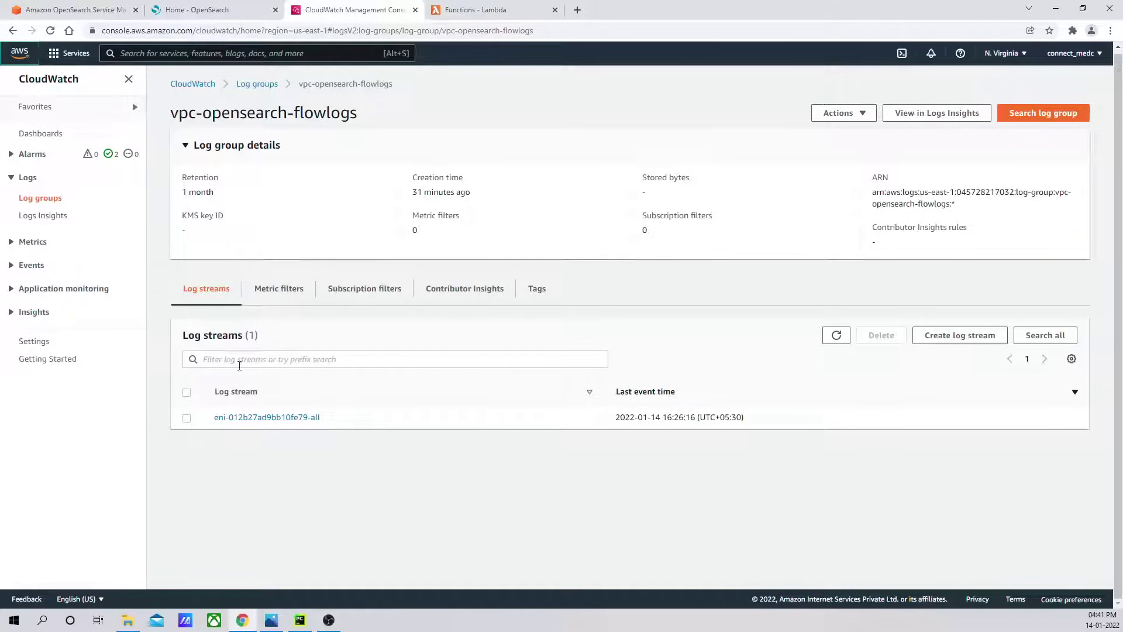
pyautogui.click(846, 116)
pyautogui.moveTo(874, 205)
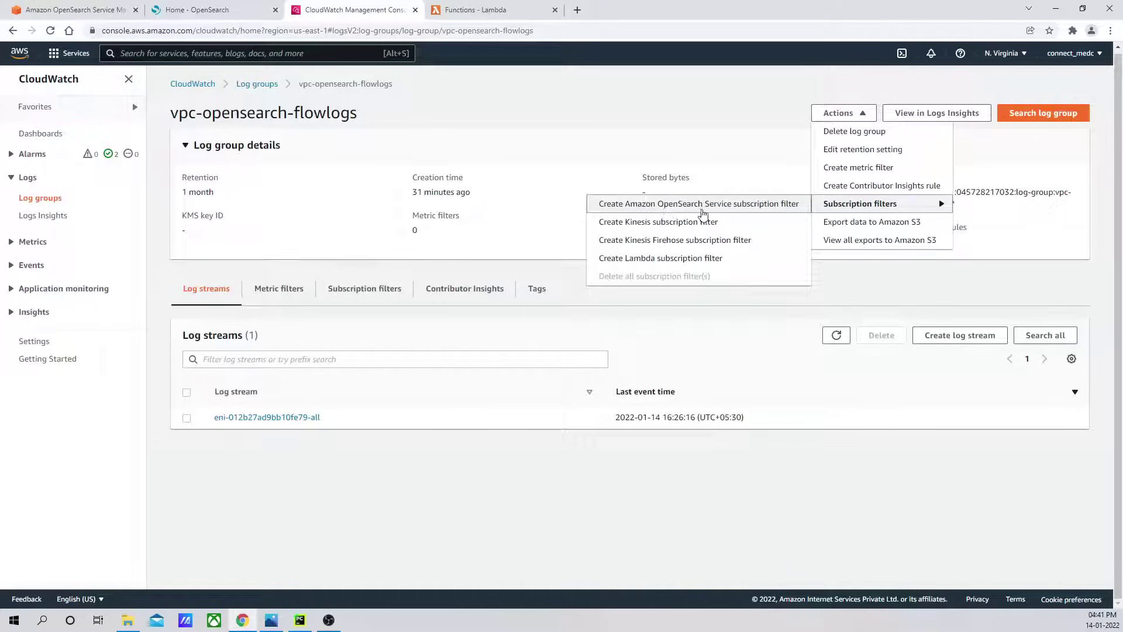
pyautogui.click(763, 206)
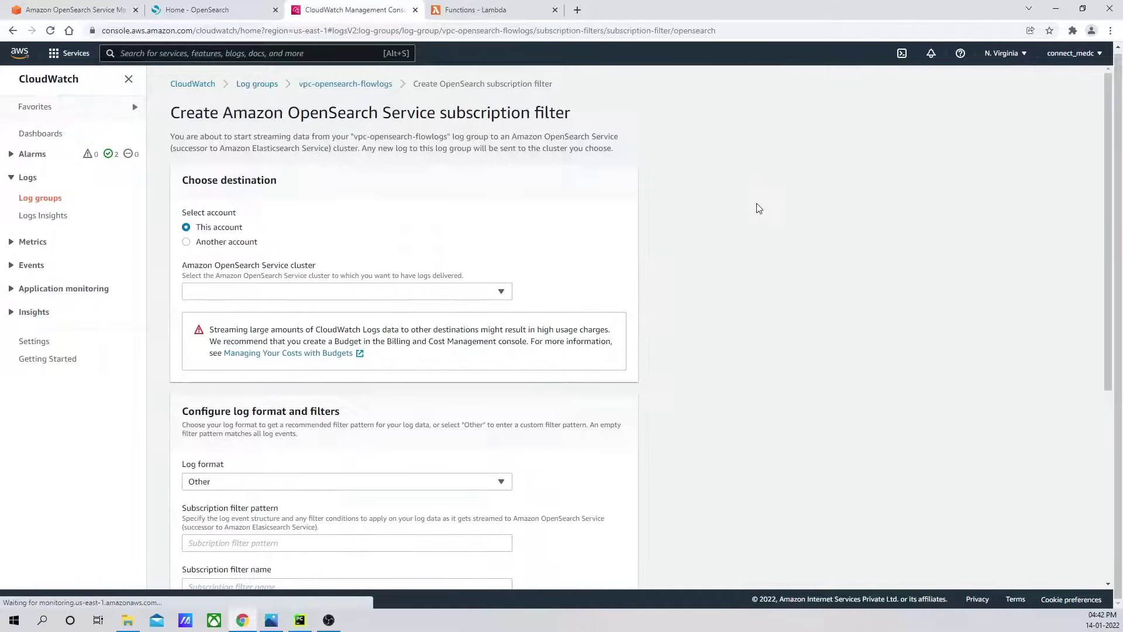
# Choose dc-opensearch-cluster as the subscription filter's destination cluster and review the form.
pyautogui.click(500, 292)
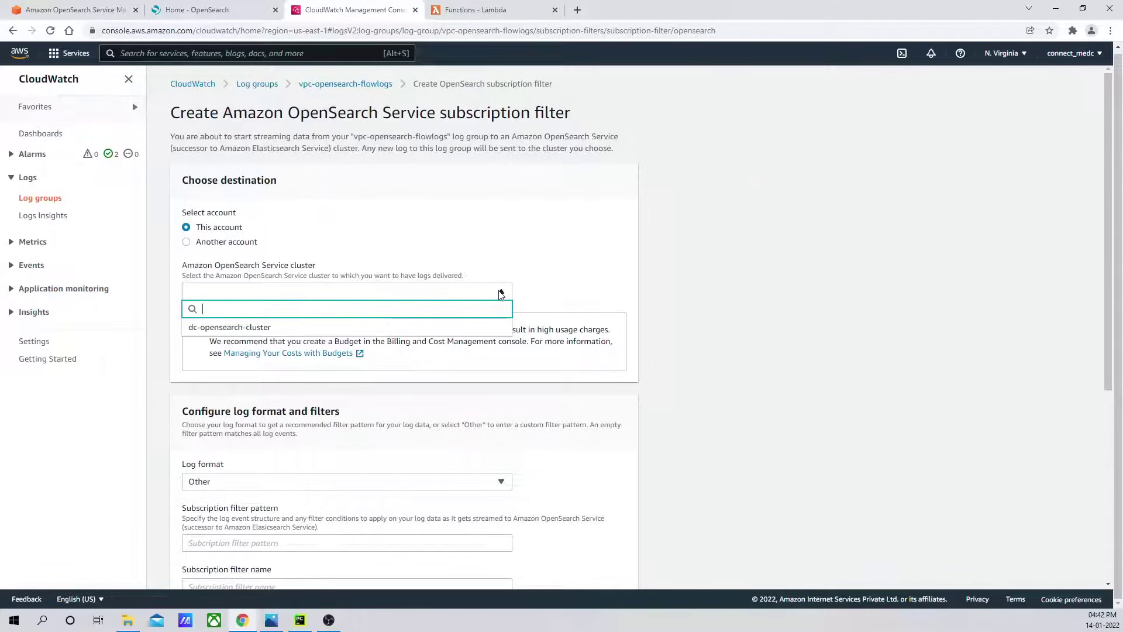
pyautogui.click(501, 292)
pyautogui.click(500, 292)
pyautogui.click(259, 331)
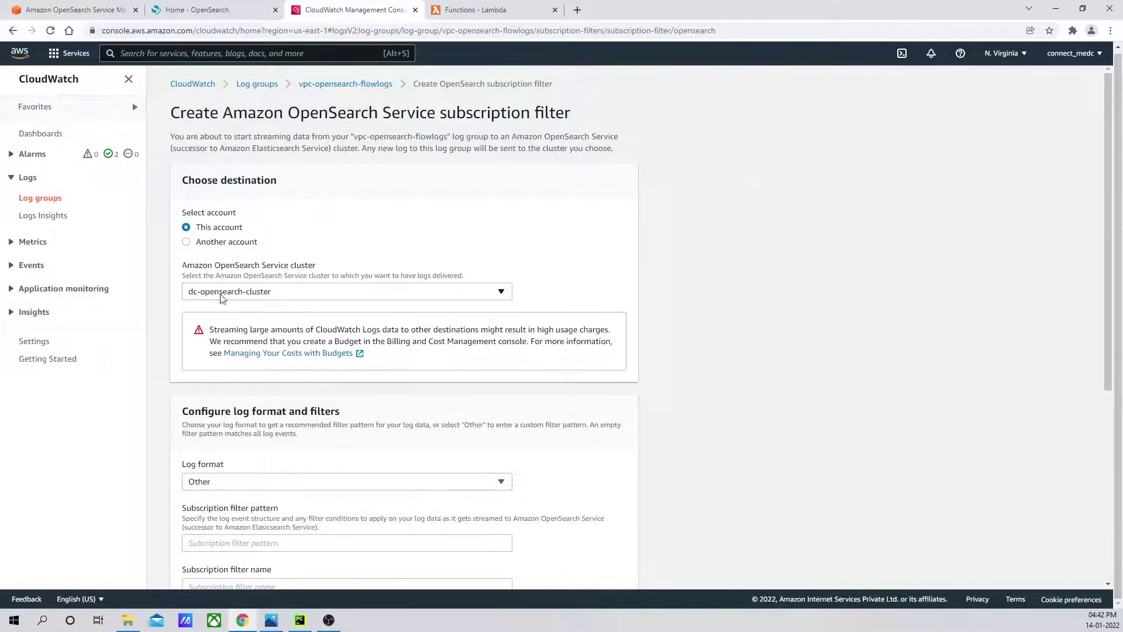
pyautogui.scroll(-2, 640, 257)
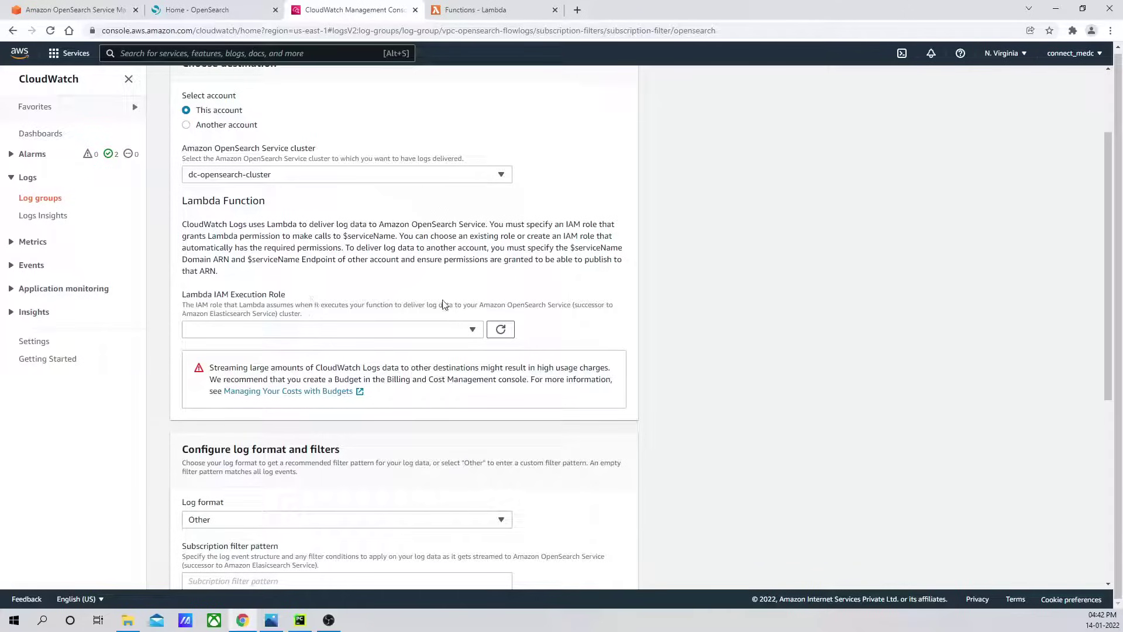
pyautogui.scroll(-1, 538, 294)
pyautogui.scroll(-2, 397, 300)
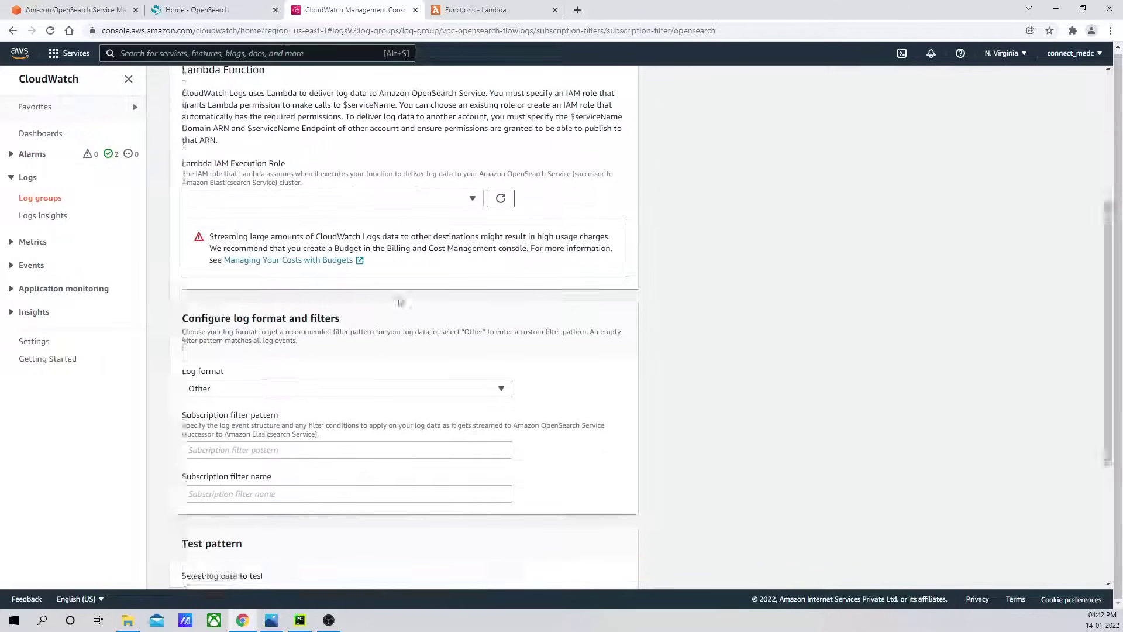
pyautogui.scroll(2, 491, 254)
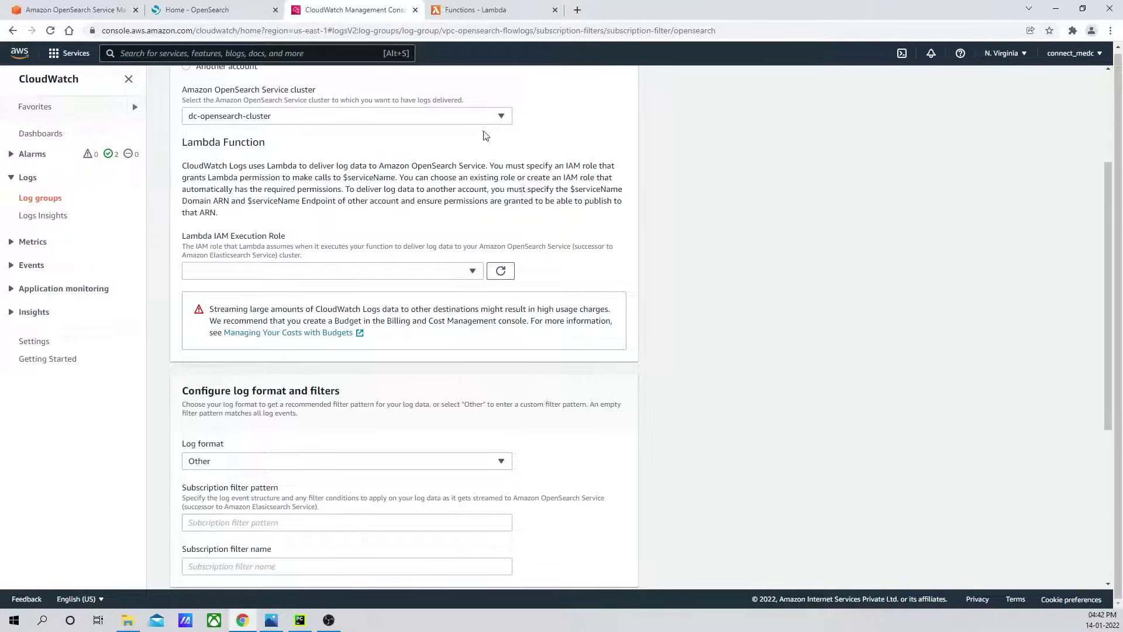
pyautogui.click(219, 10)
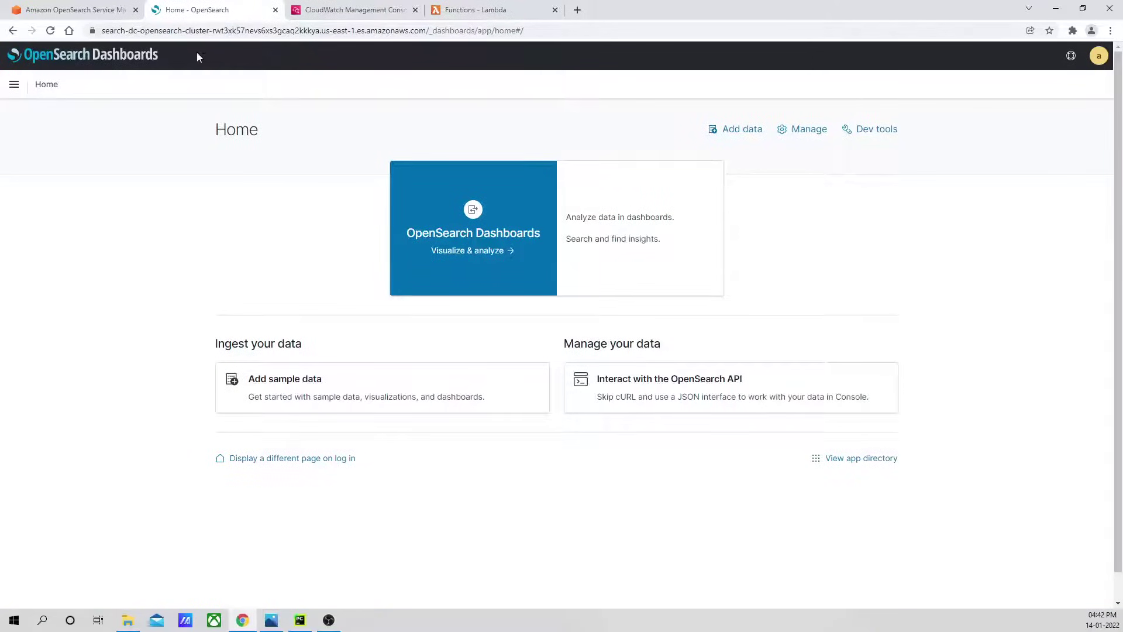
# Search for IAM in the services bar and open its Roles list.
pyautogui.click(485, 6)
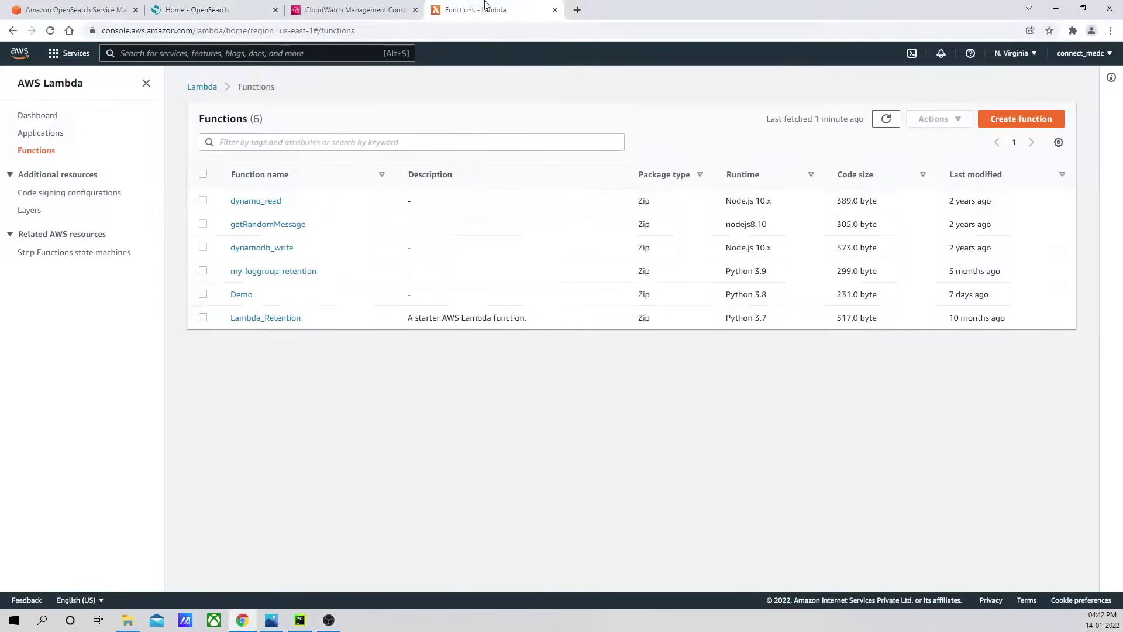
pyautogui.click(365, 10)
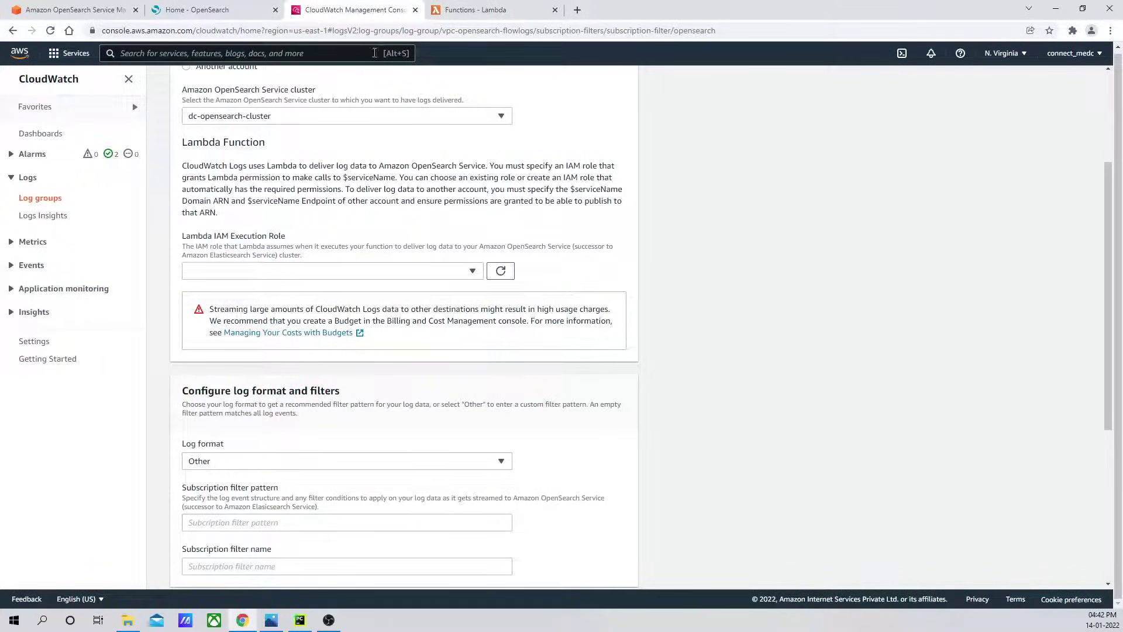
pyautogui.click(483, 13)
pyautogui.click(147, 53)
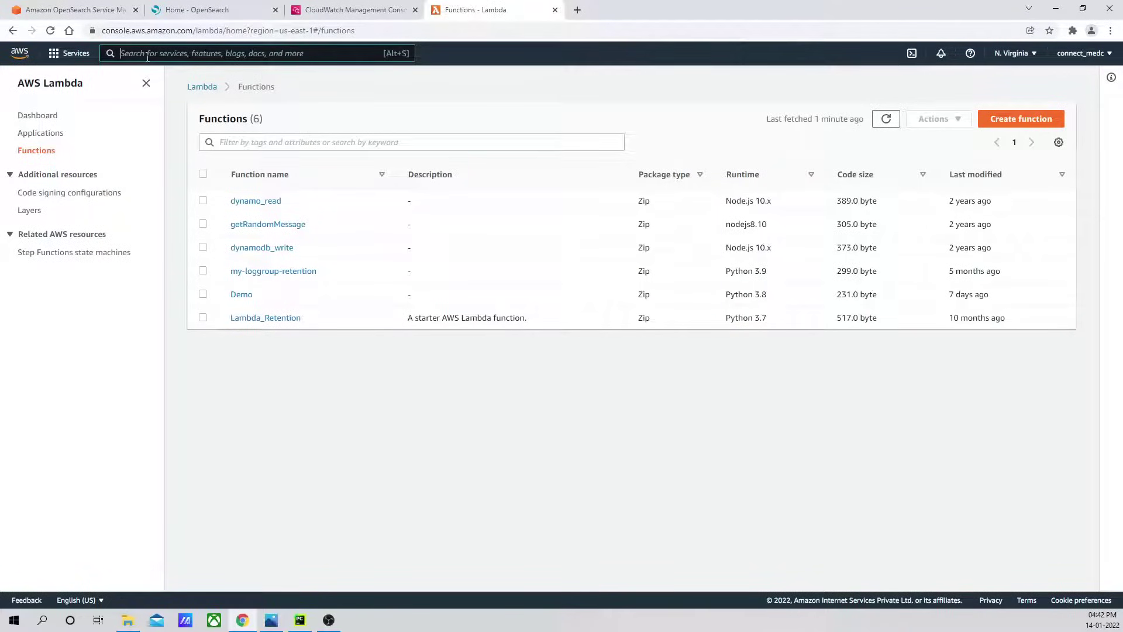
pyautogui.write('IAM')
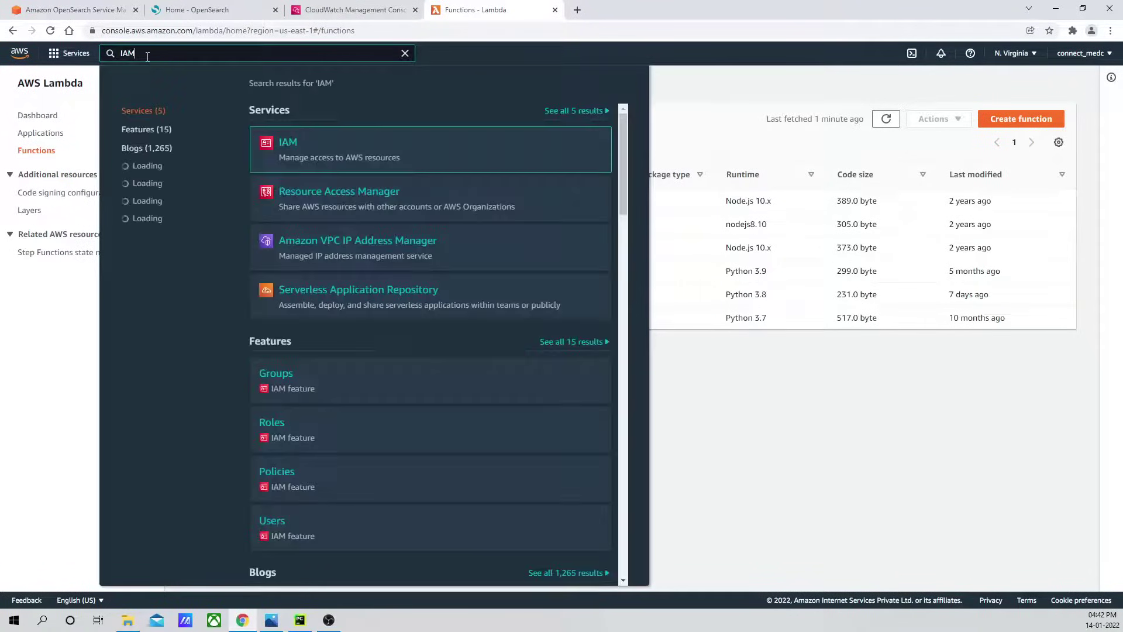
pyautogui.click(284, 145)
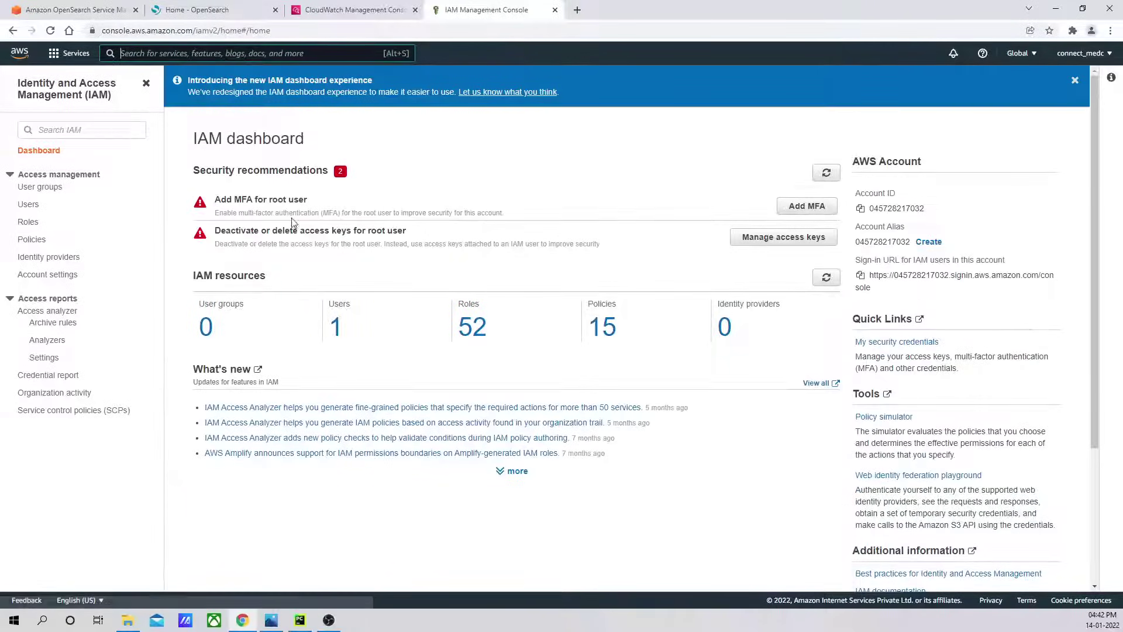
pyautogui.click(24, 225)
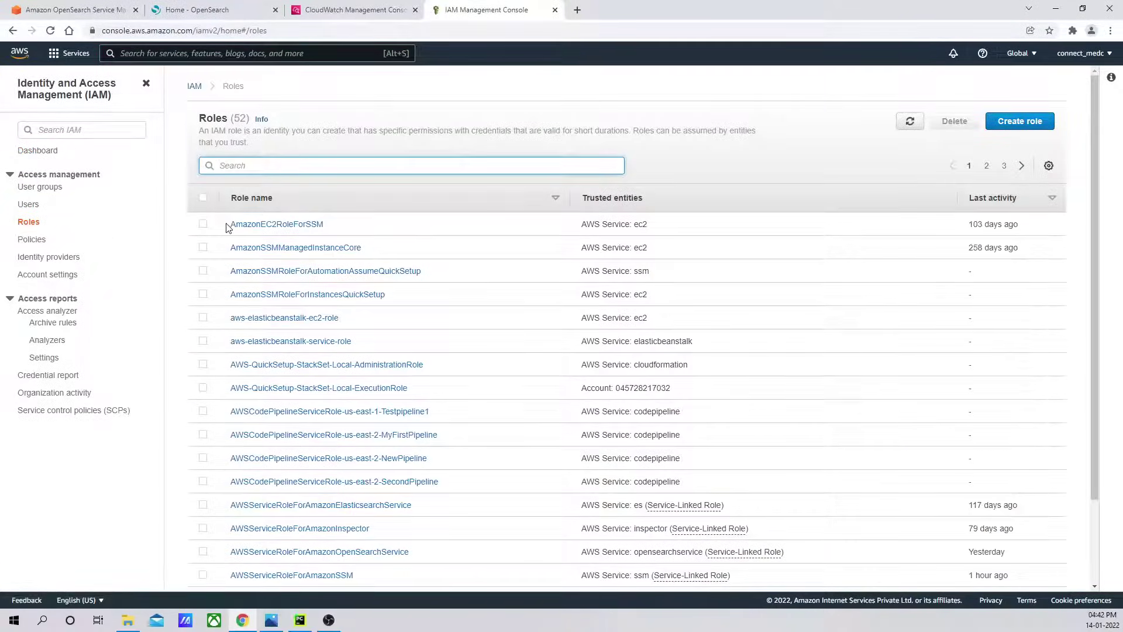
# Start a new role with Lambda as the trusted use case and advance to permissions.
pyautogui.click(1017, 121)
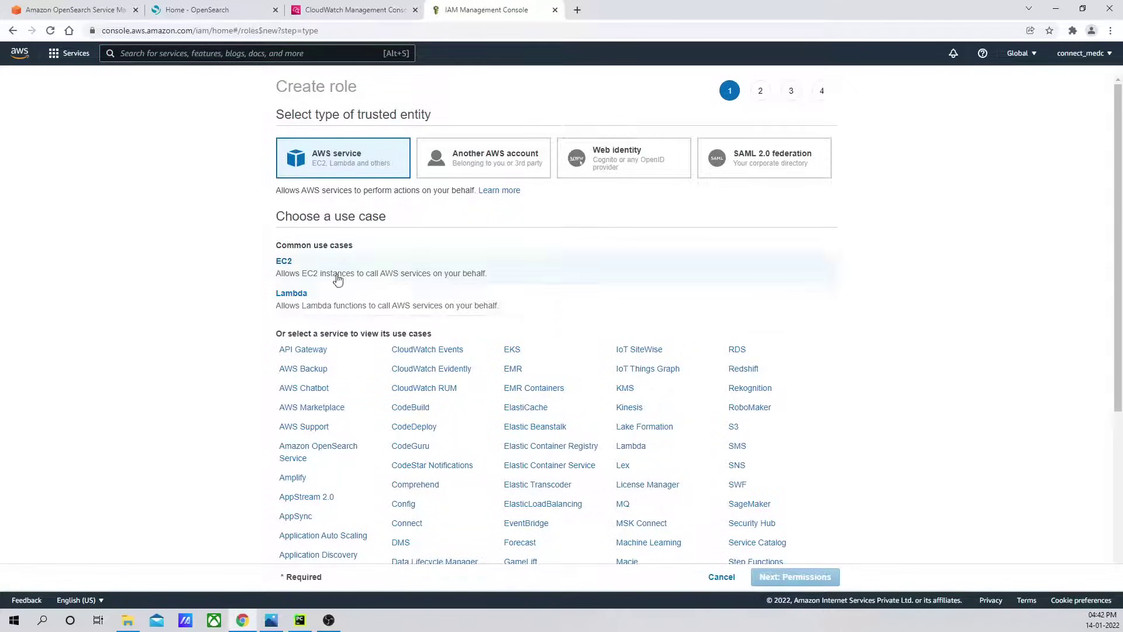
pyautogui.click(305, 306)
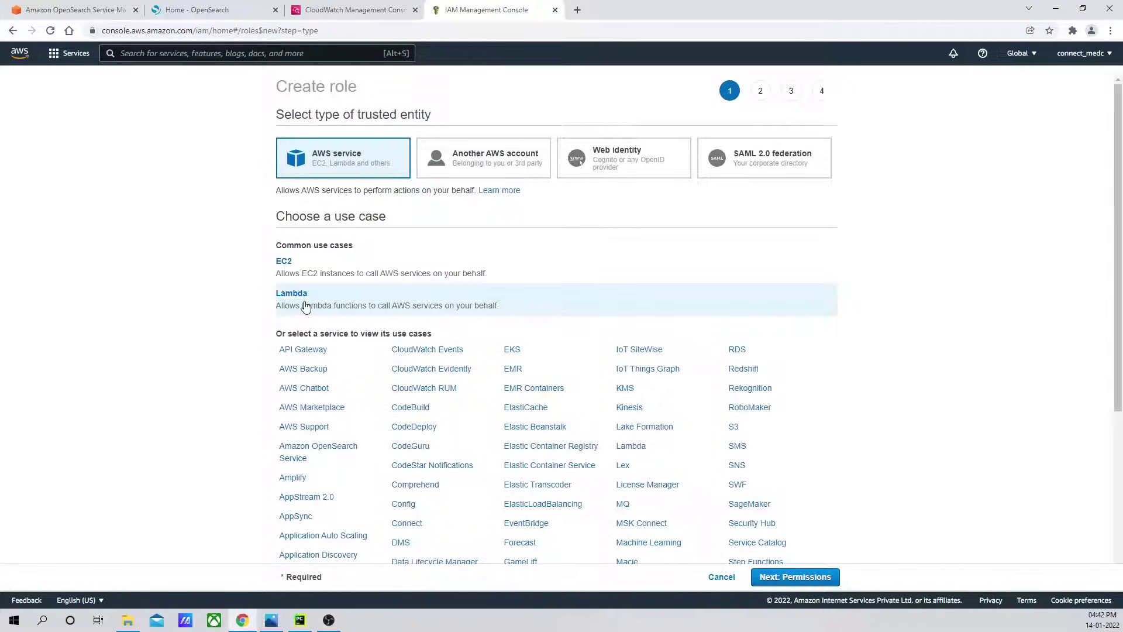
pyautogui.click(796, 576)
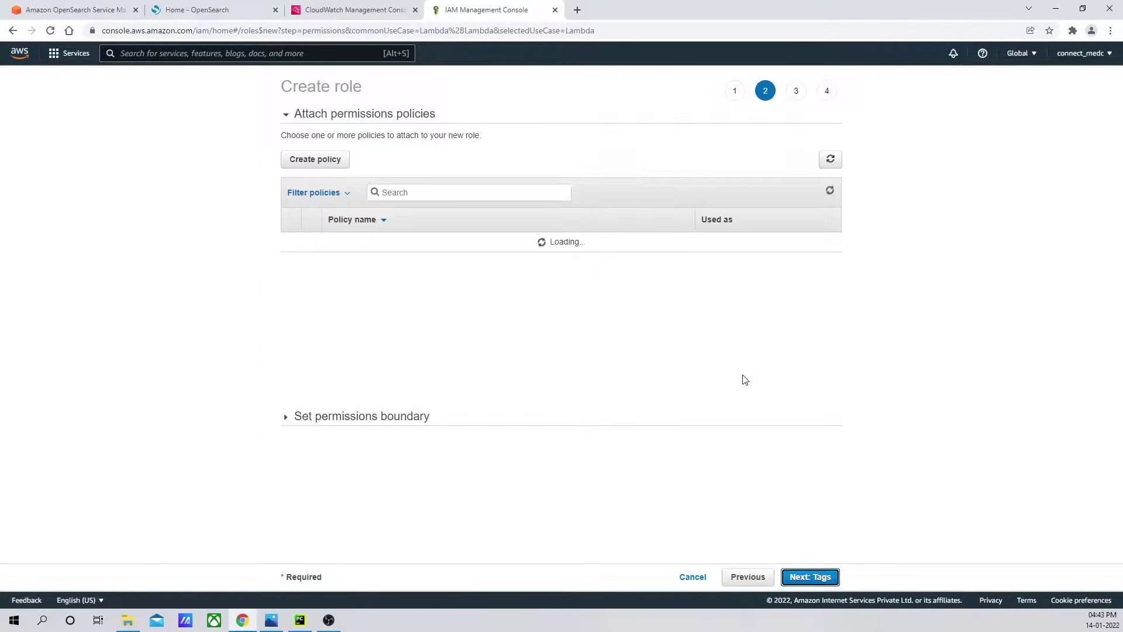
# Attach the AmazonOpenSearchServiceFullAccess policy to the new Lambda role.
pyautogui.click(397, 191)
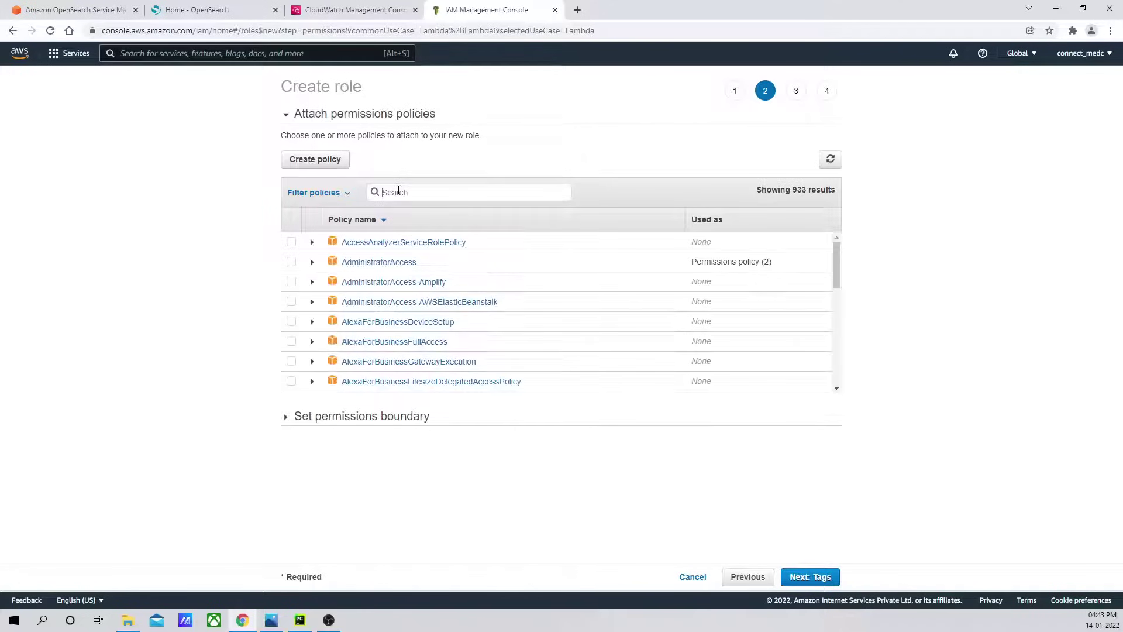
pyautogui.write('opensearch')
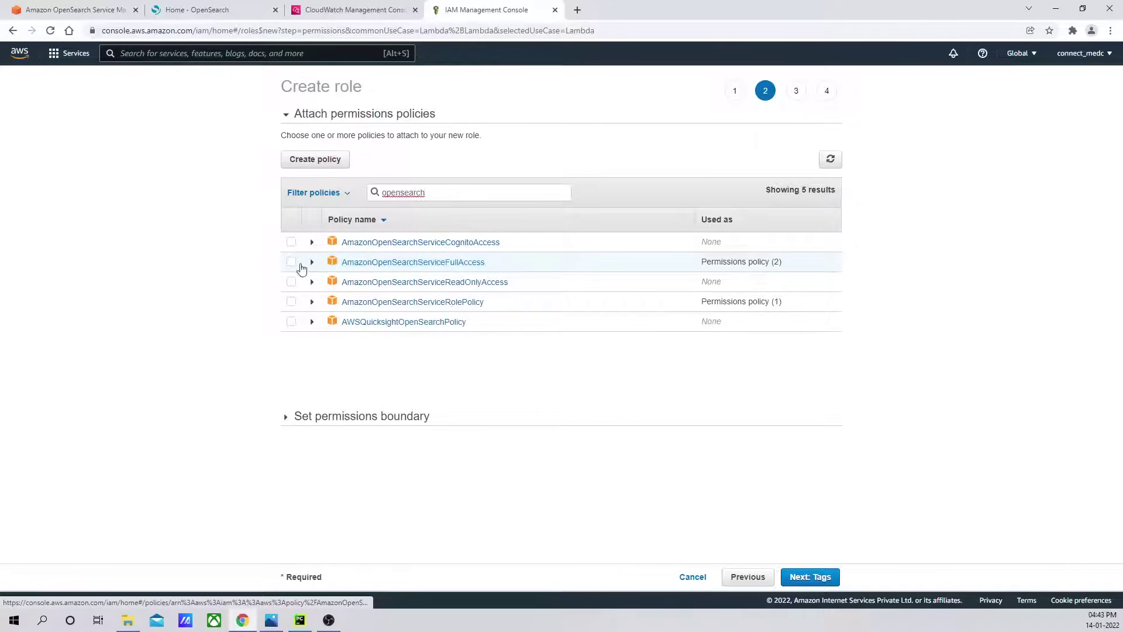
pyautogui.click(291, 262)
# Attach the AWSLambdaVPCAccessExecutionRole policy as well and continue to the tags step.
pyautogui.click(450, 195)
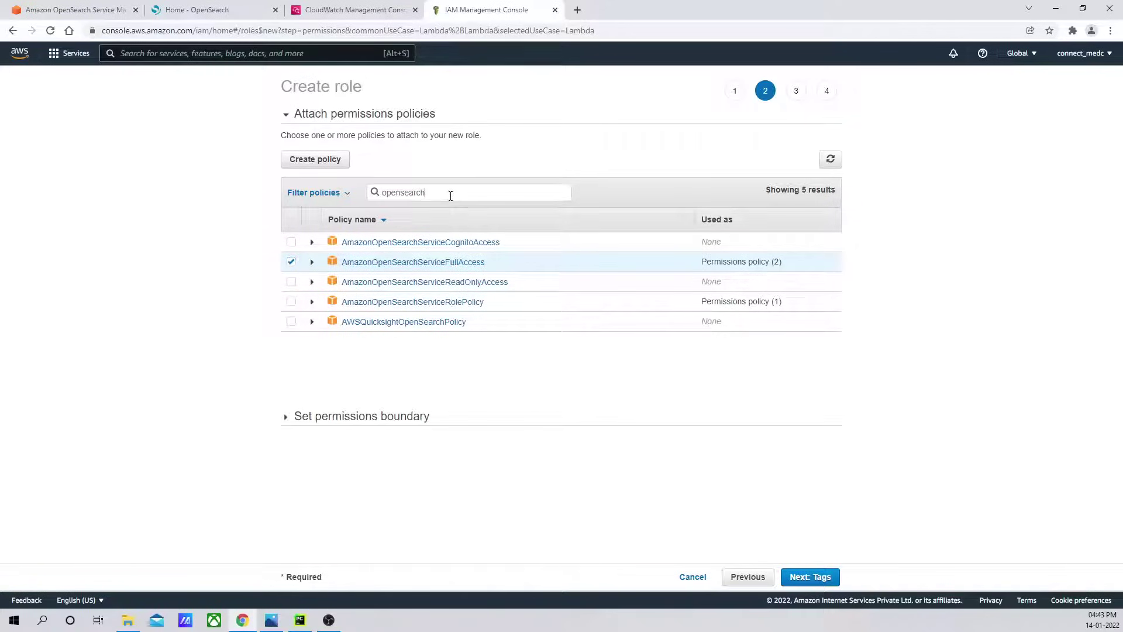
pyautogui.moveTo(449, 192); pyautogui.dragTo(372, 188)
pyautogui.press('BackSpace')
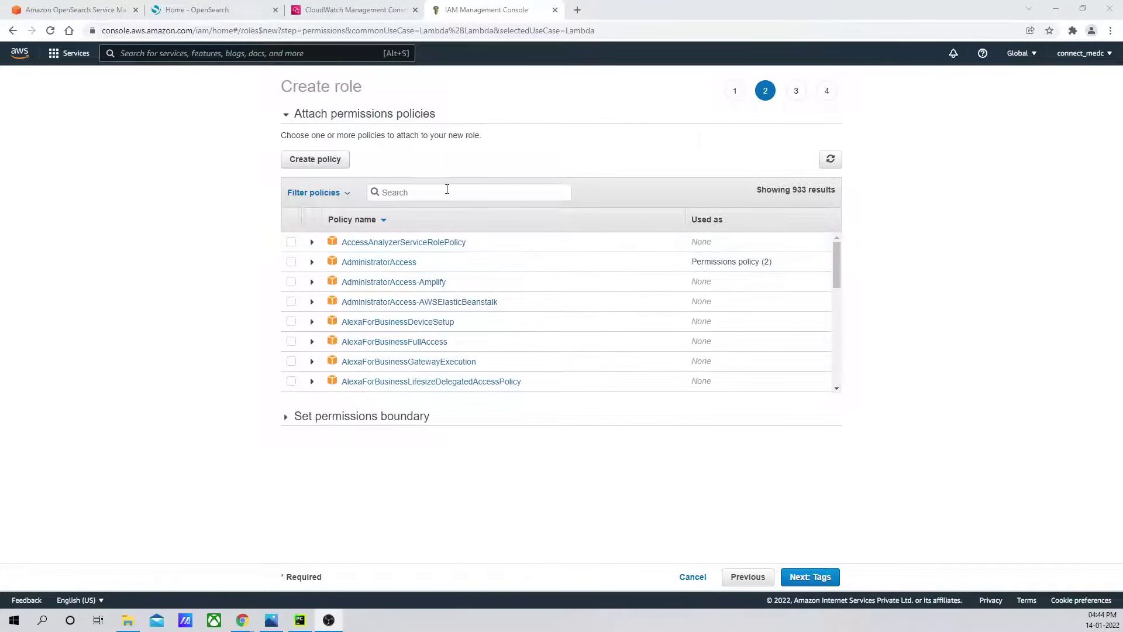
pyautogui.write('aws')
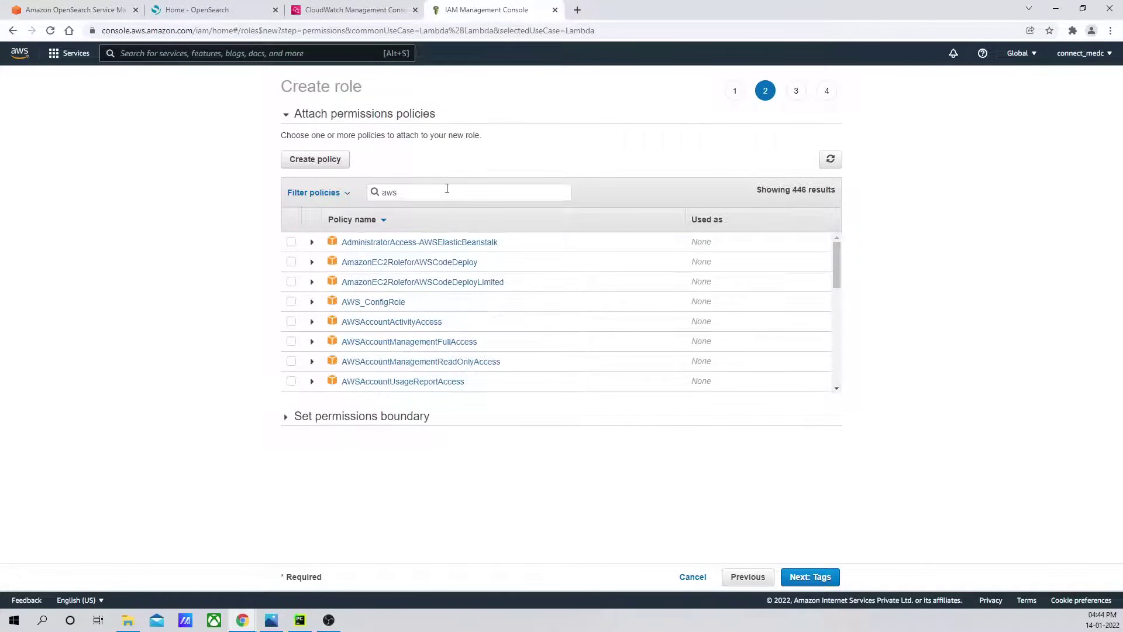
pyautogui.write('lambda')
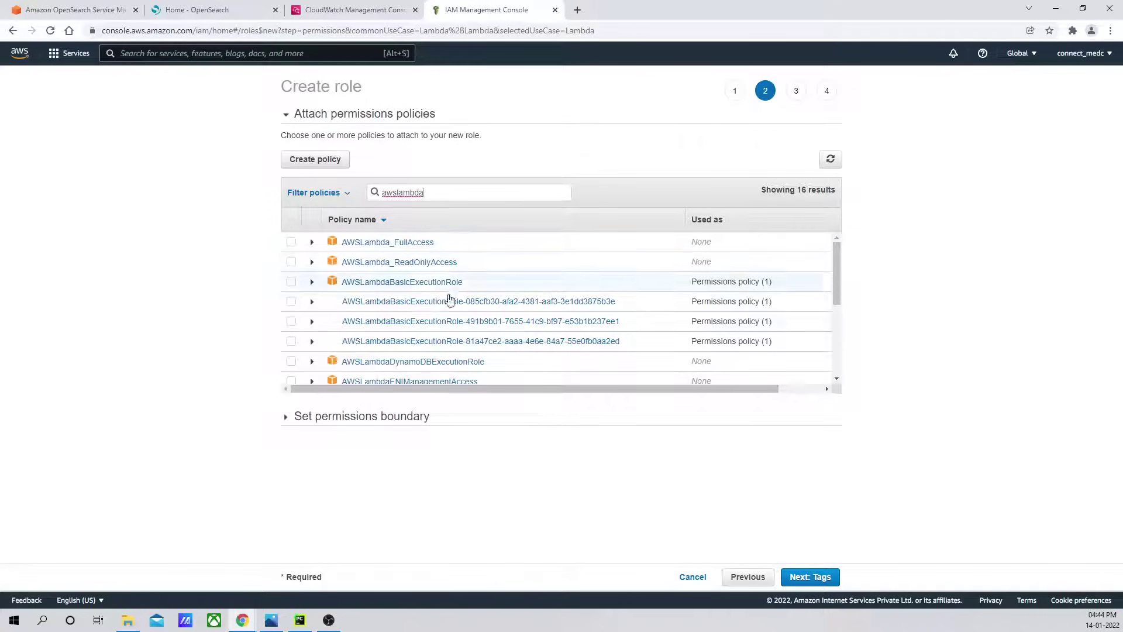
pyautogui.scroll(-1, 453, 330)
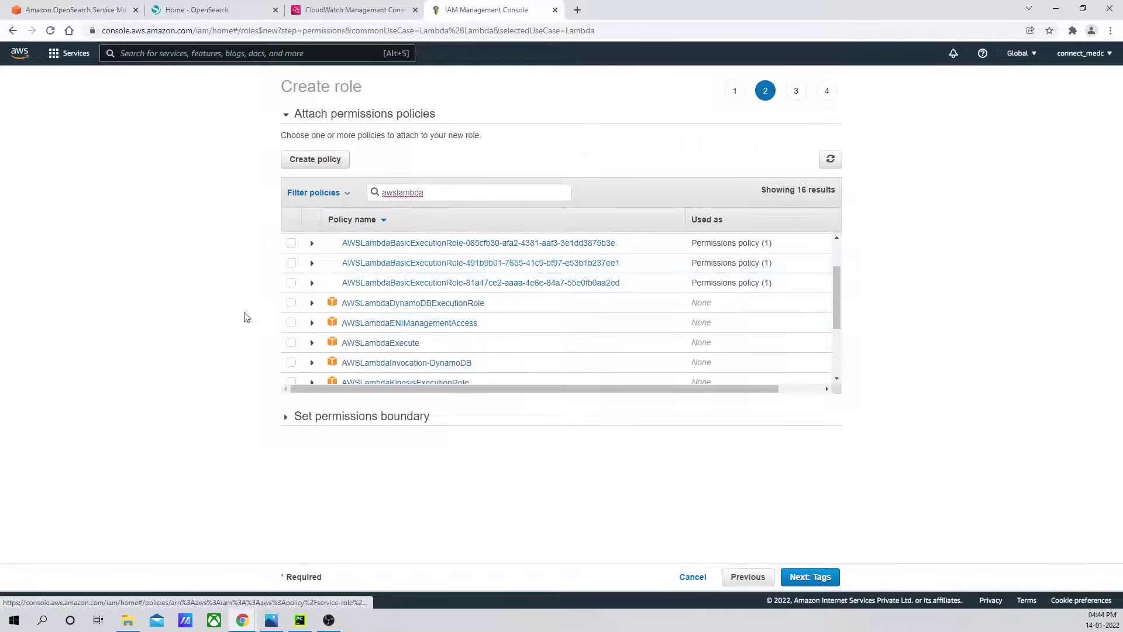
pyautogui.click(423, 192)
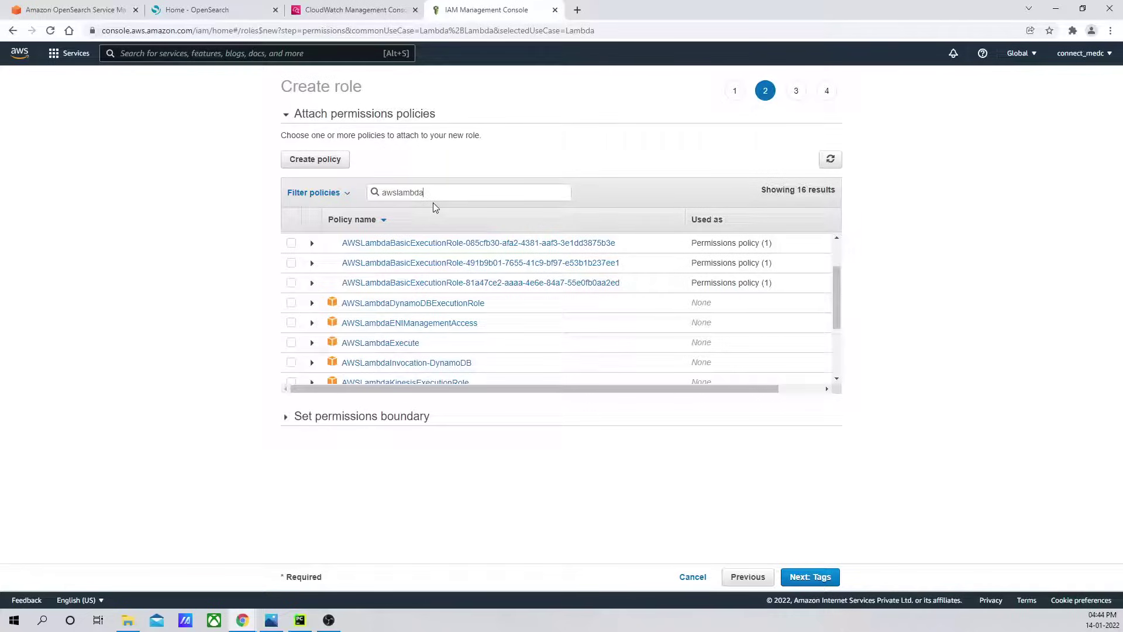
pyautogui.write('vp')
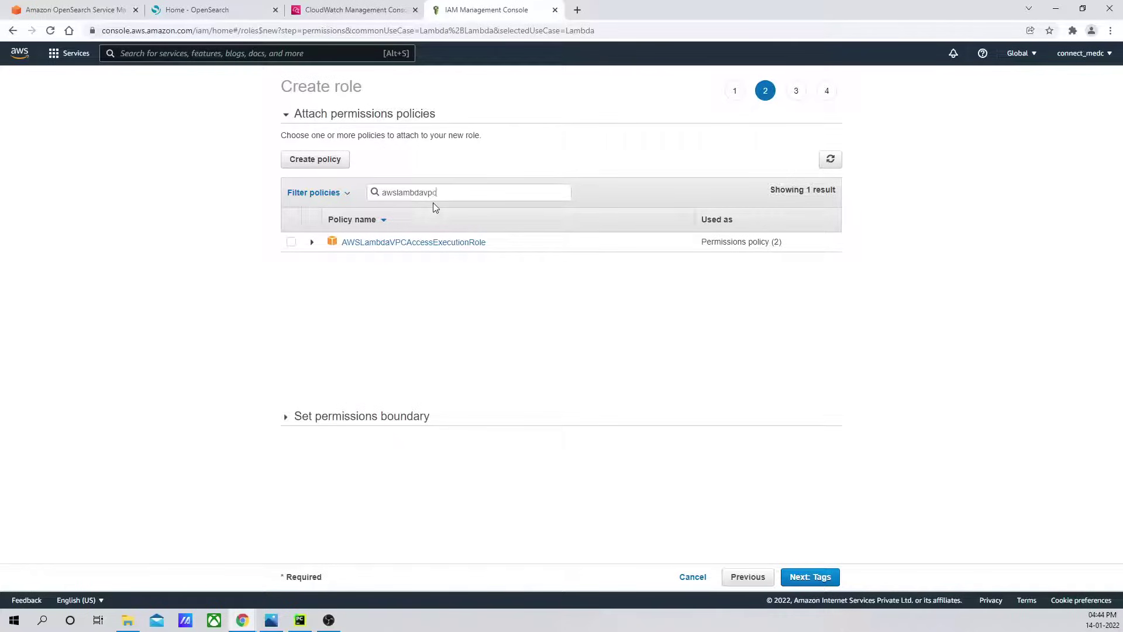
pyautogui.write('c')
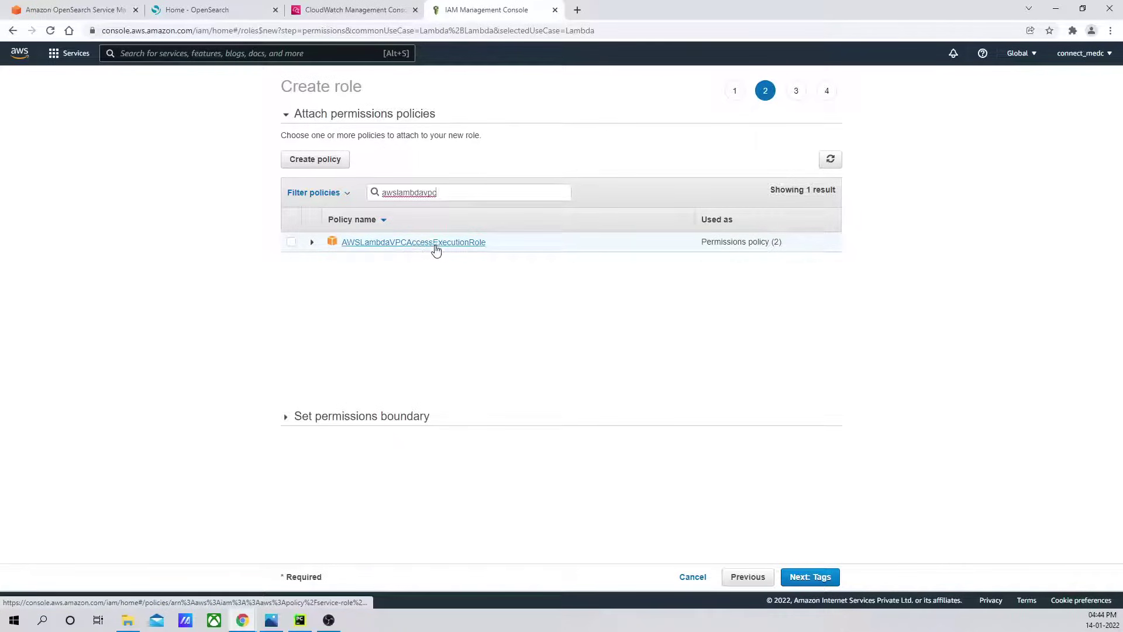
pyautogui.click(290, 242)
pyautogui.click(810, 578)
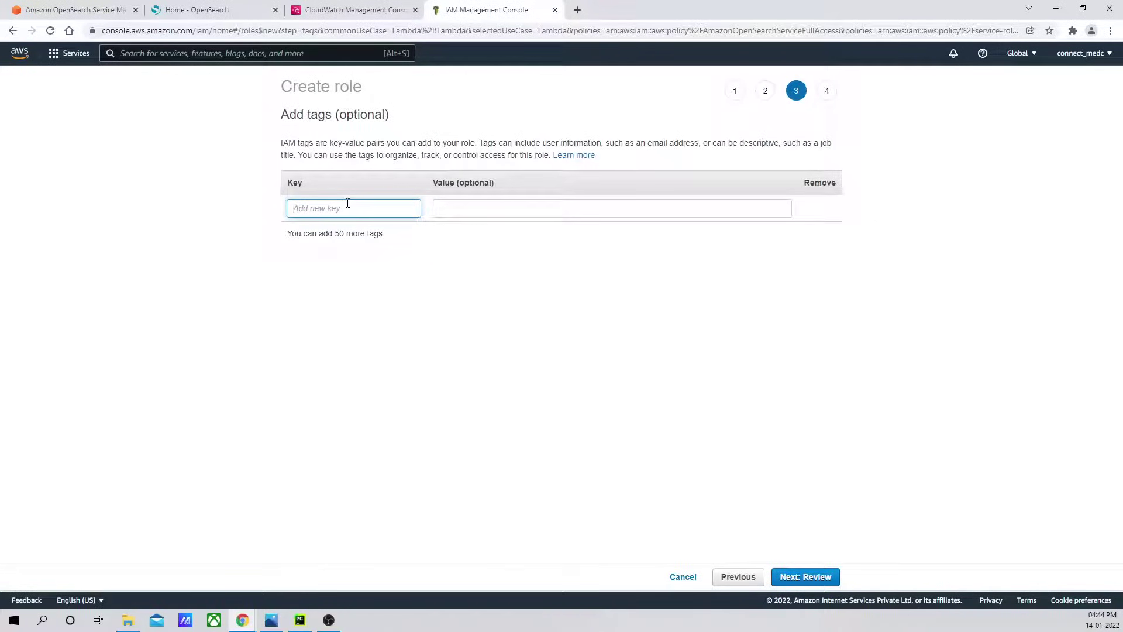
# Add a Name tag with value 'opensearch lambda role' and continue to the Review step.
pyautogui.write('Name')
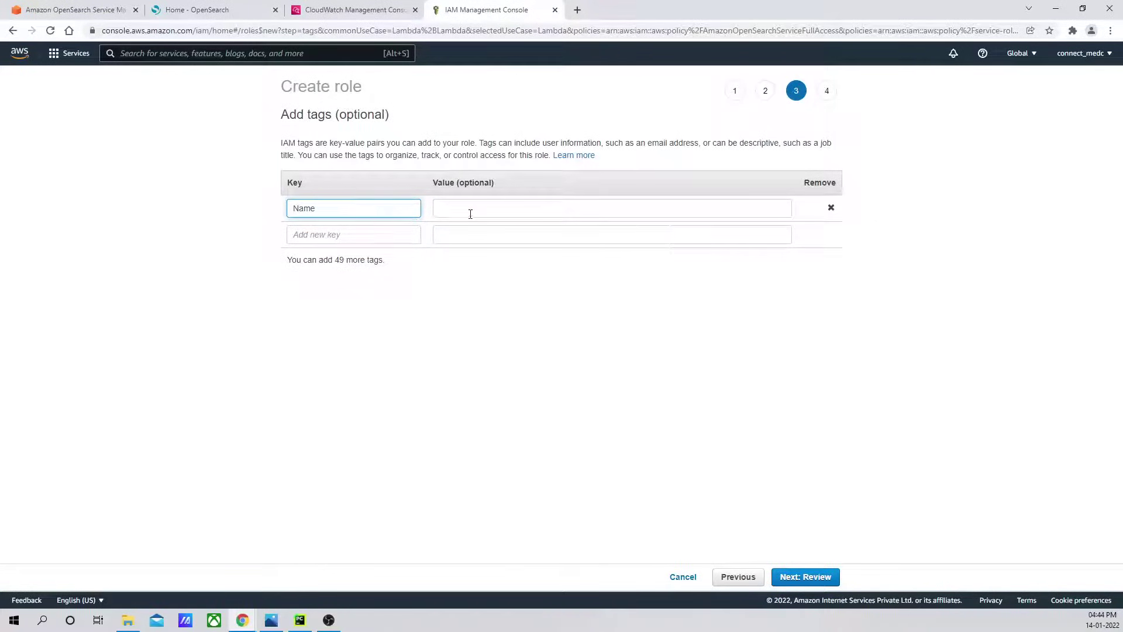
pyautogui.click(471, 214)
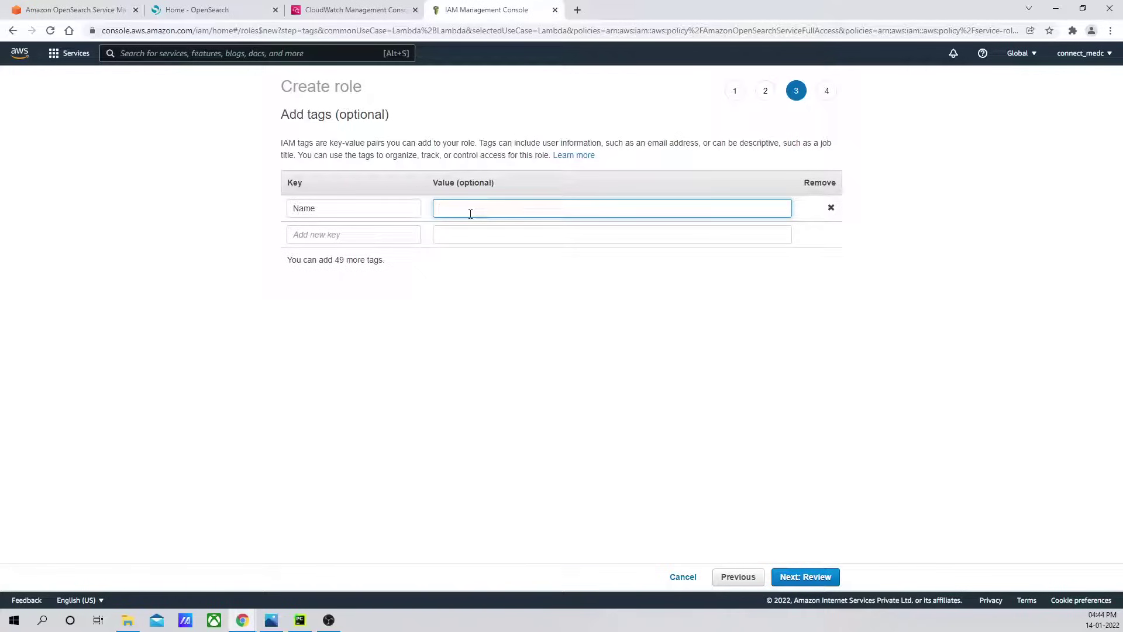
pyautogui.write('opensearch lambda role')
pyautogui.tripleClick(470, 215)
pyautogui.hotkey('ctrl', 'c')
pyautogui.click(799, 576)
pyautogui.click(499, 155)
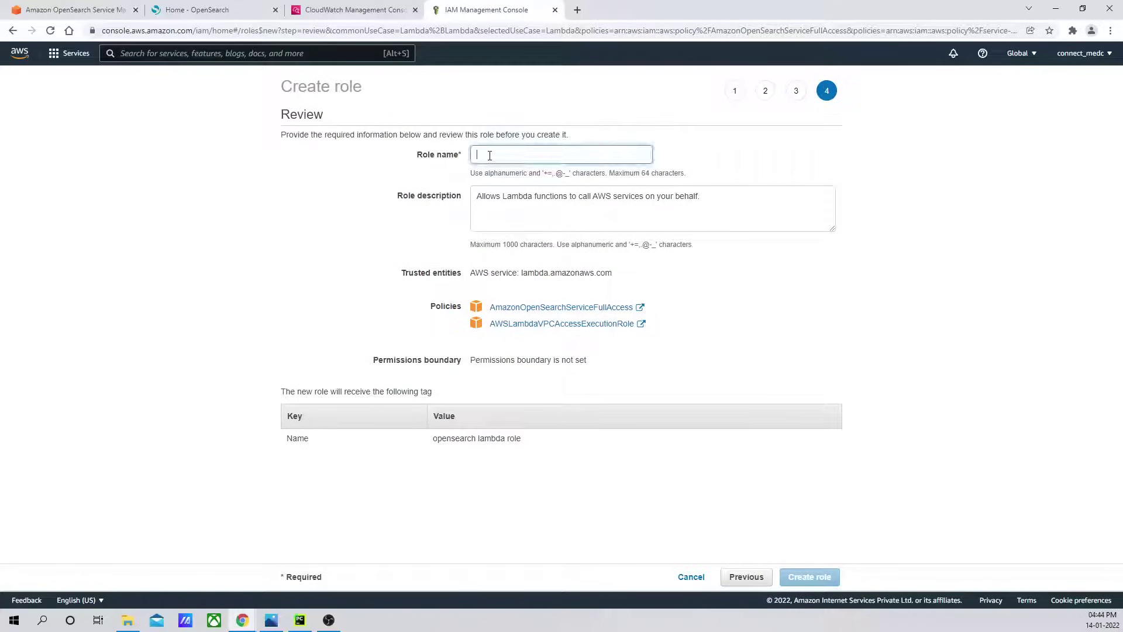
# Name the role 'lambda-opensearch-role', replacing spaces with hyphens, and create it.
pyautogui.hotkey('ctrl', 'v')
pyautogui.click(522, 155)
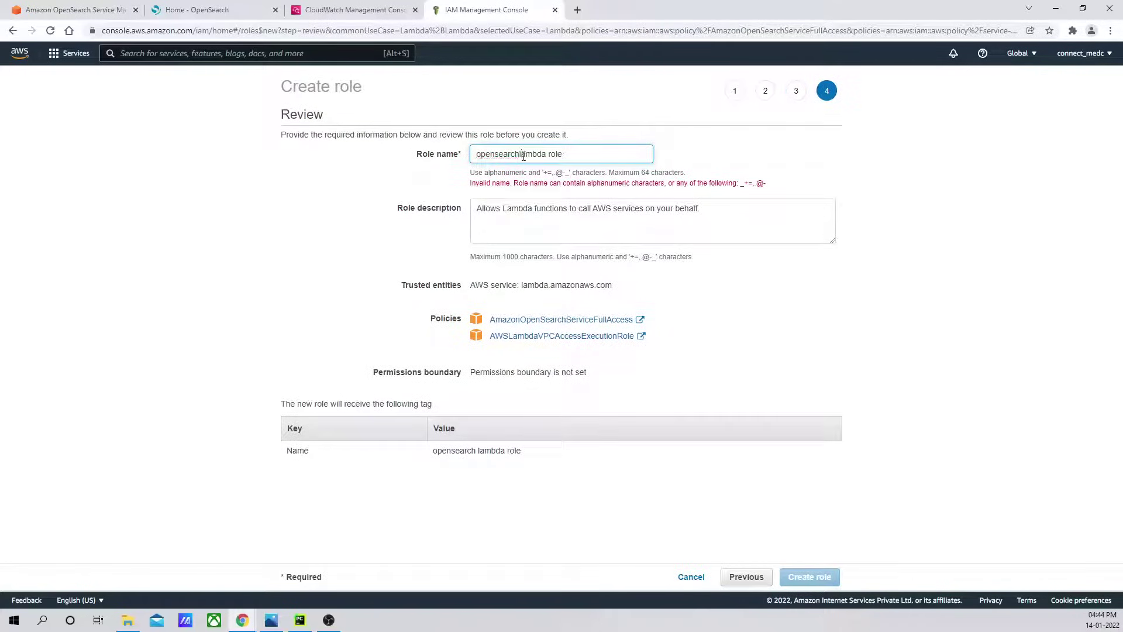
pyautogui.press('BackSpace')
pyautogui.write('-')
pyautogui.press('Delete')
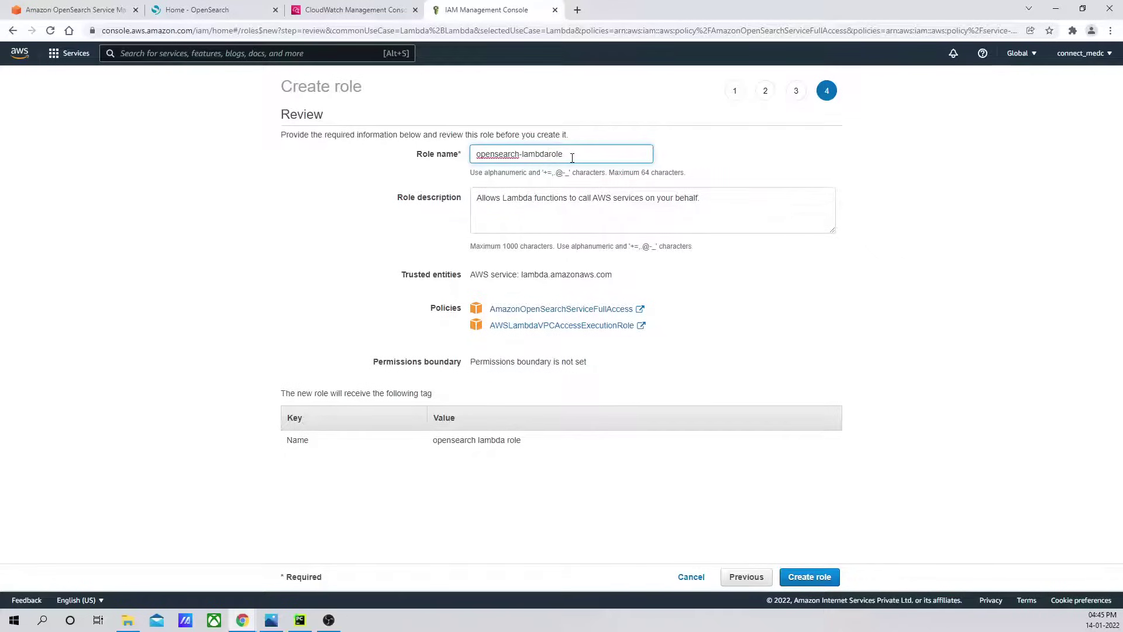
pyautogui.write('-')
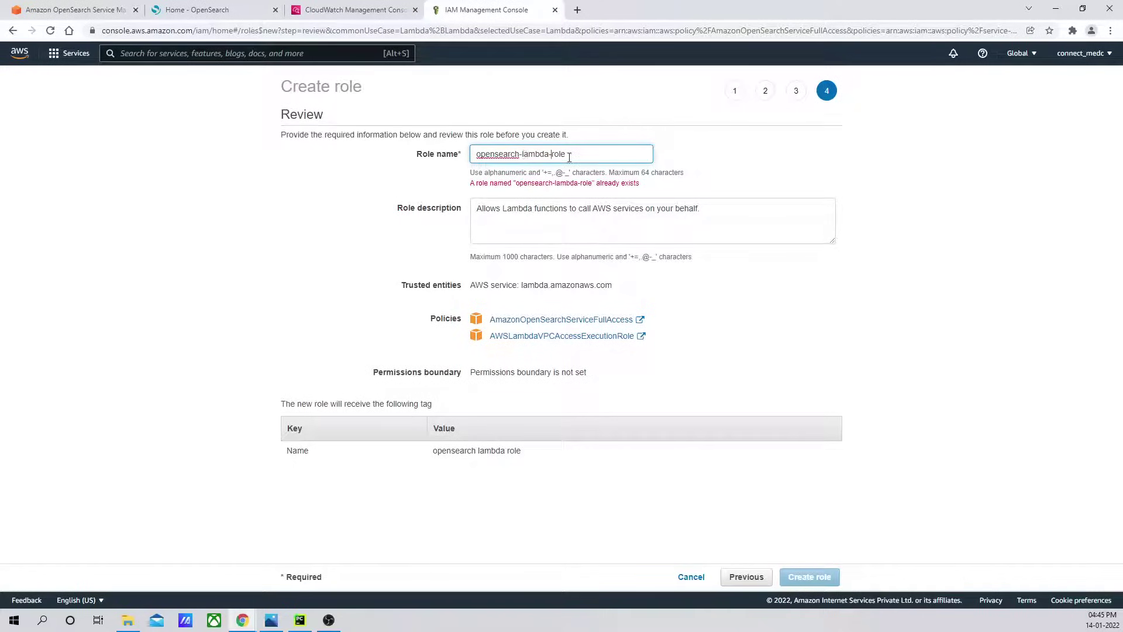
pyautogui.doubleClick(532, 153)
pyautogui.press('BackSpace')
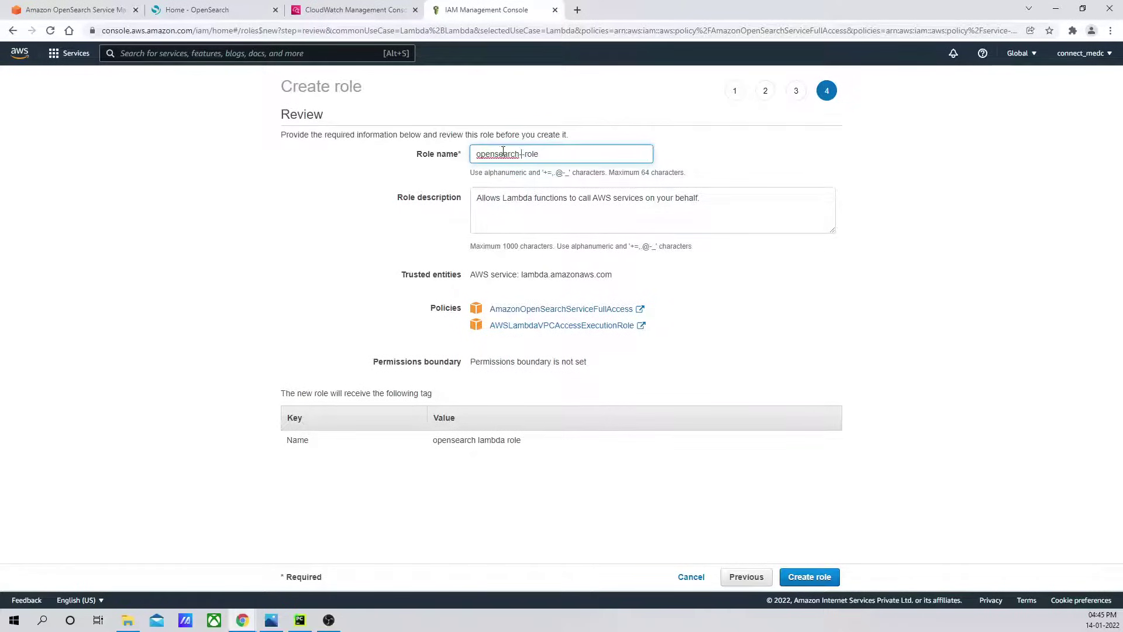
pyautogui.write('lambda-')
pyautogui.press('BackSpace')
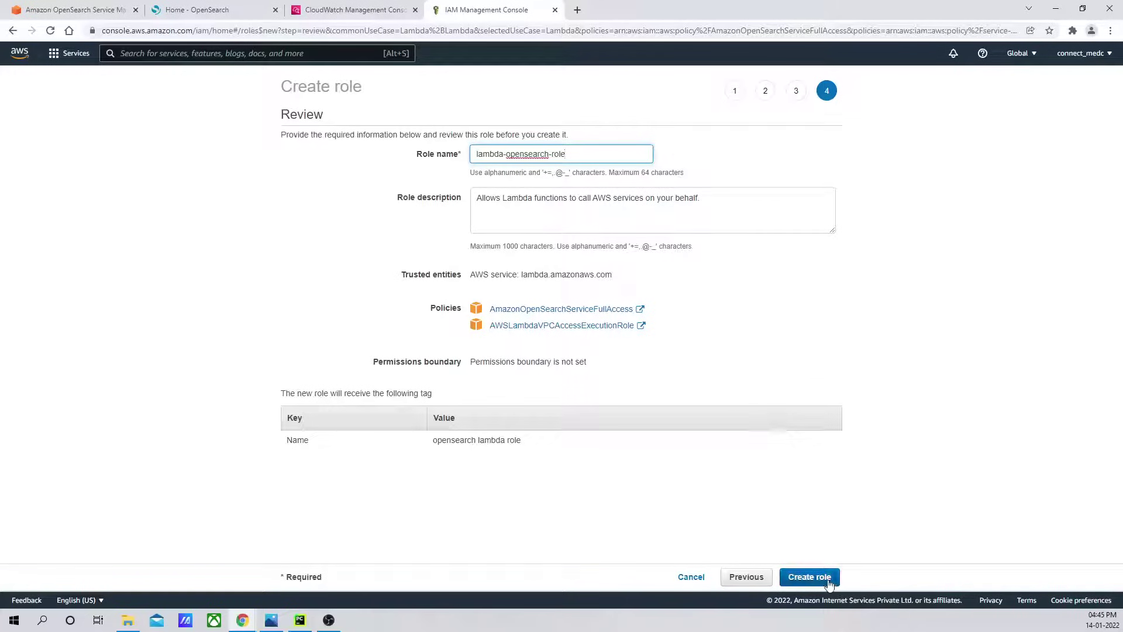
pyautogui.click(810, 576)
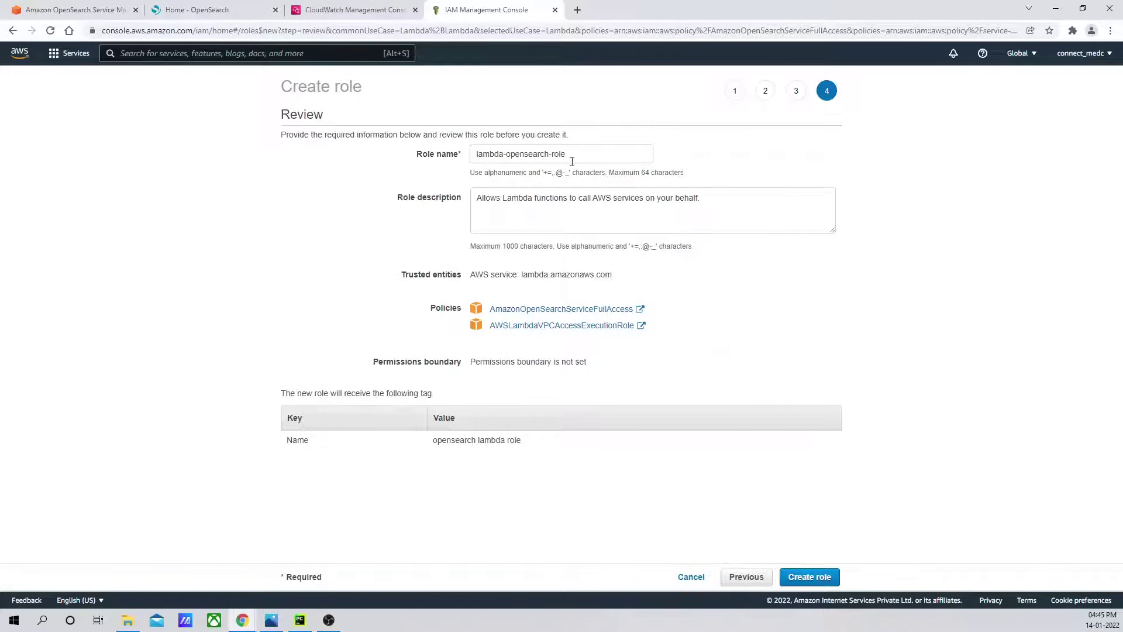
pyautogui.moveTo(573, 155); pyautogui.dragTo(414, 157)
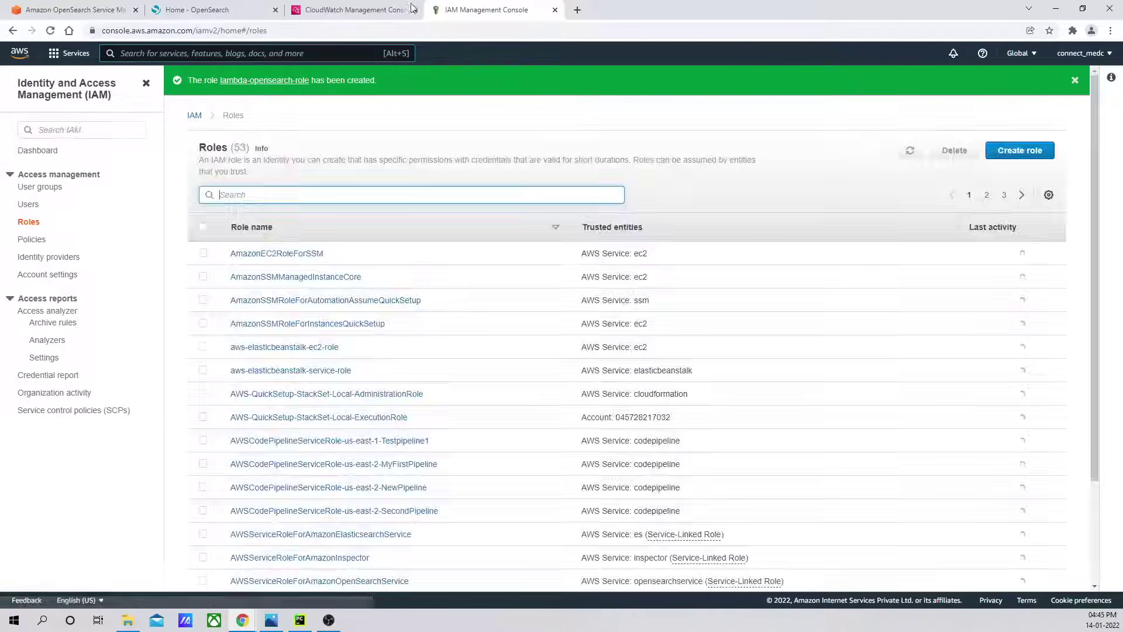
# Choose lambda-opensearch-role as the subscription filter's Lambda execution role.
pyautogui.click(353, 10)
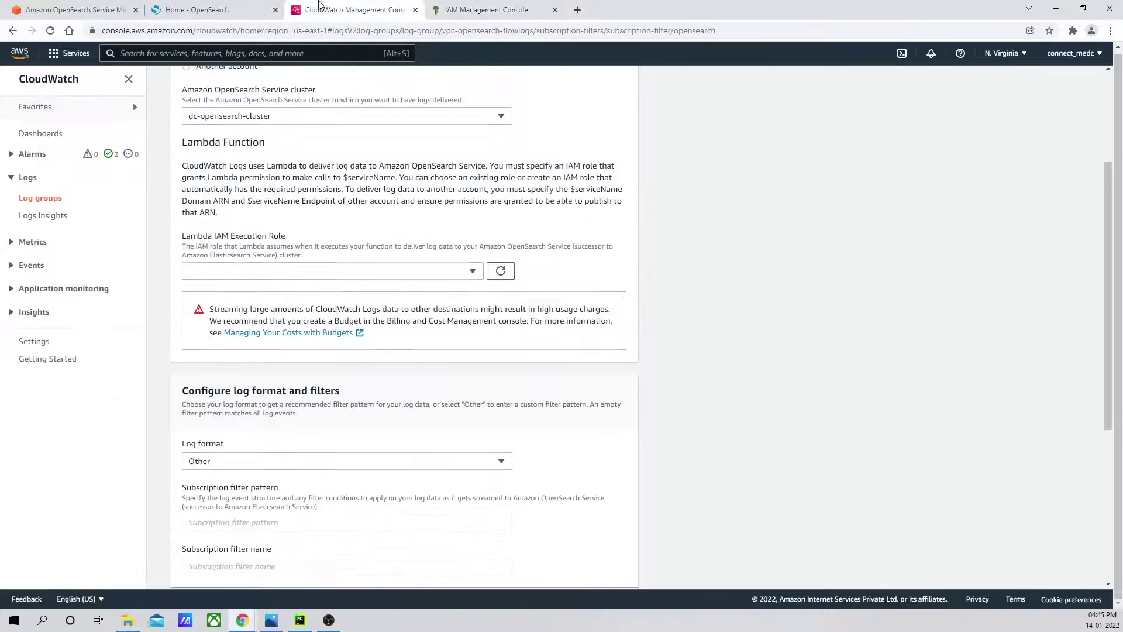
pyautogui.click(502, 272)
pyautogui.click(441, 272)
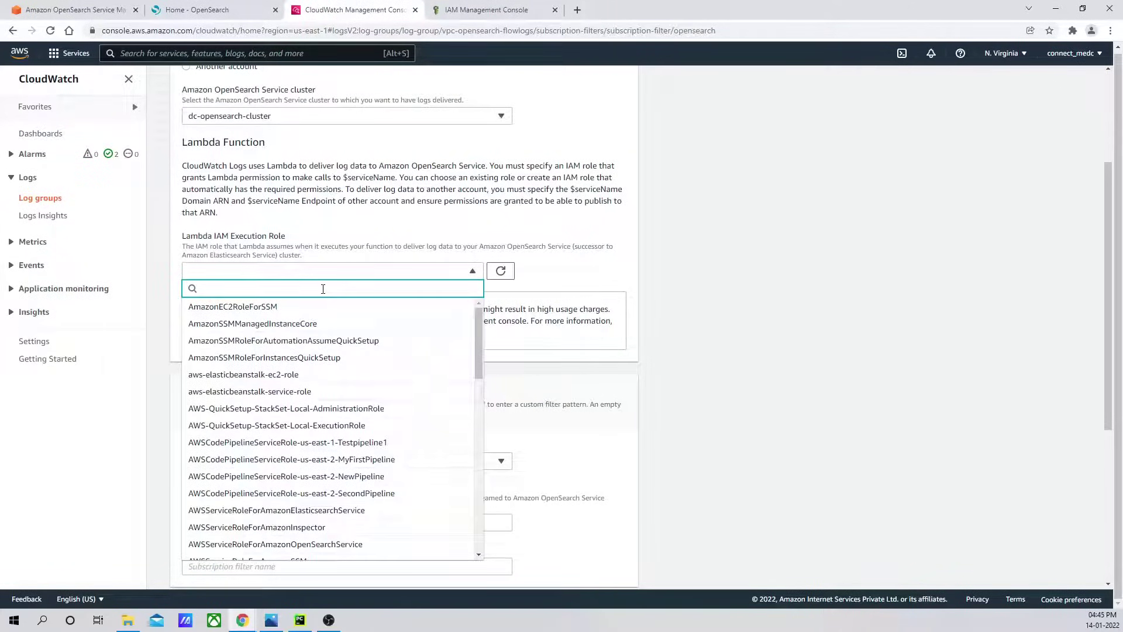
pyautogui.write('openear')
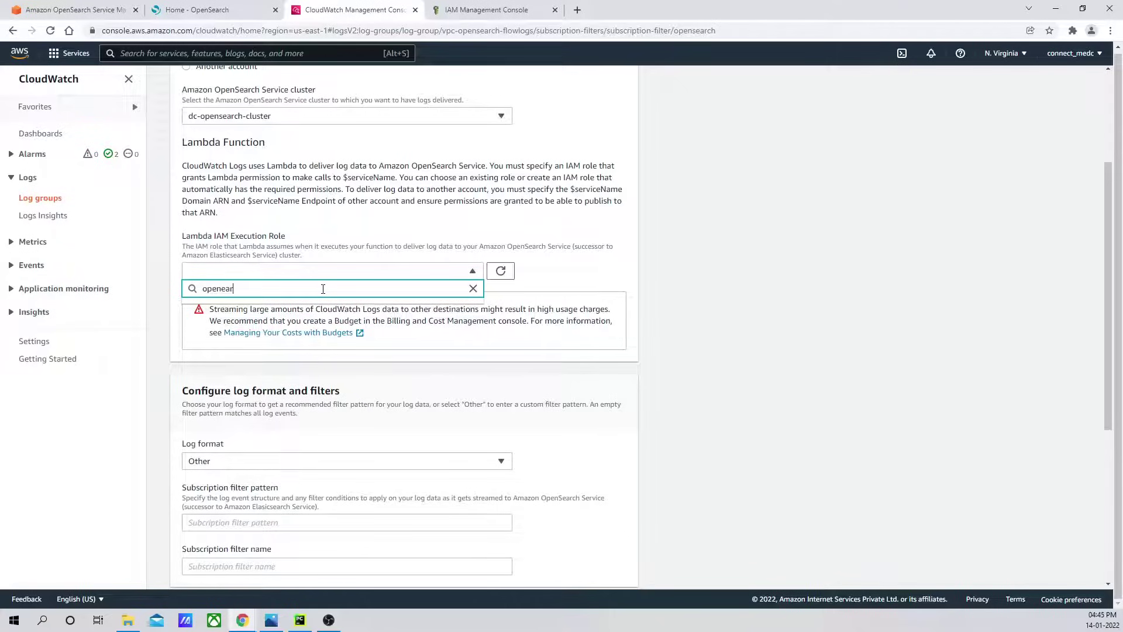
pyautogui.press('BackSpace')
pyautogui.press('BackSpace')
pyautogui.press('BackSpace')
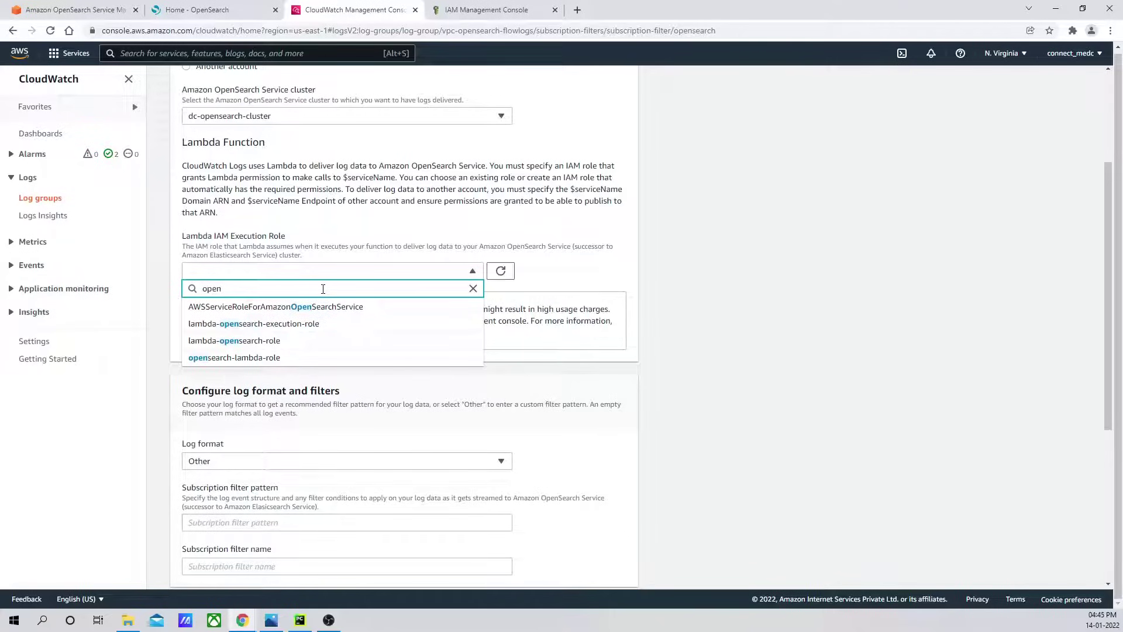
pyautogui.click(232, 345)
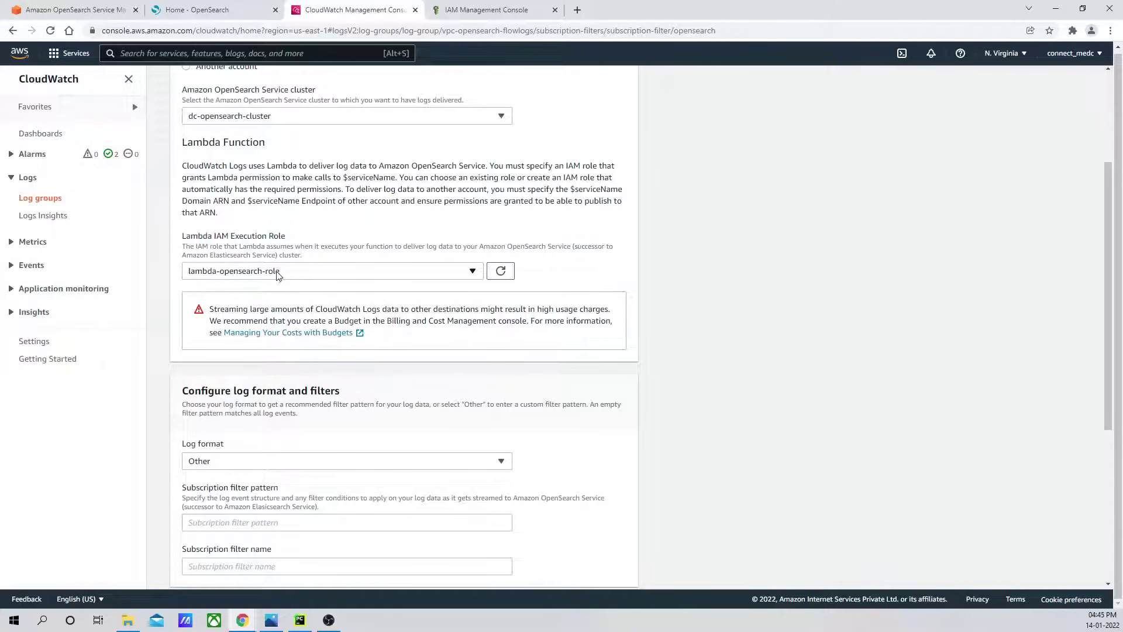
# Set the log format to Amazon VPC Flow Logs, name the filter, and start streaming.
pyautogui.scroll(-4, 724, 366)
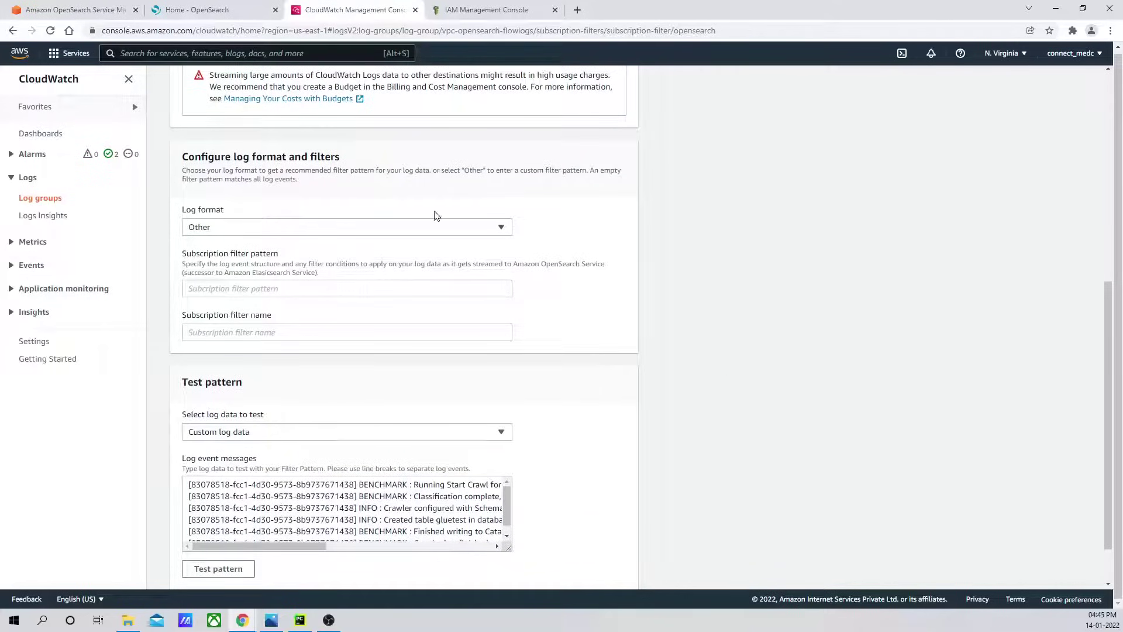
pyautogui.click(500, 232)
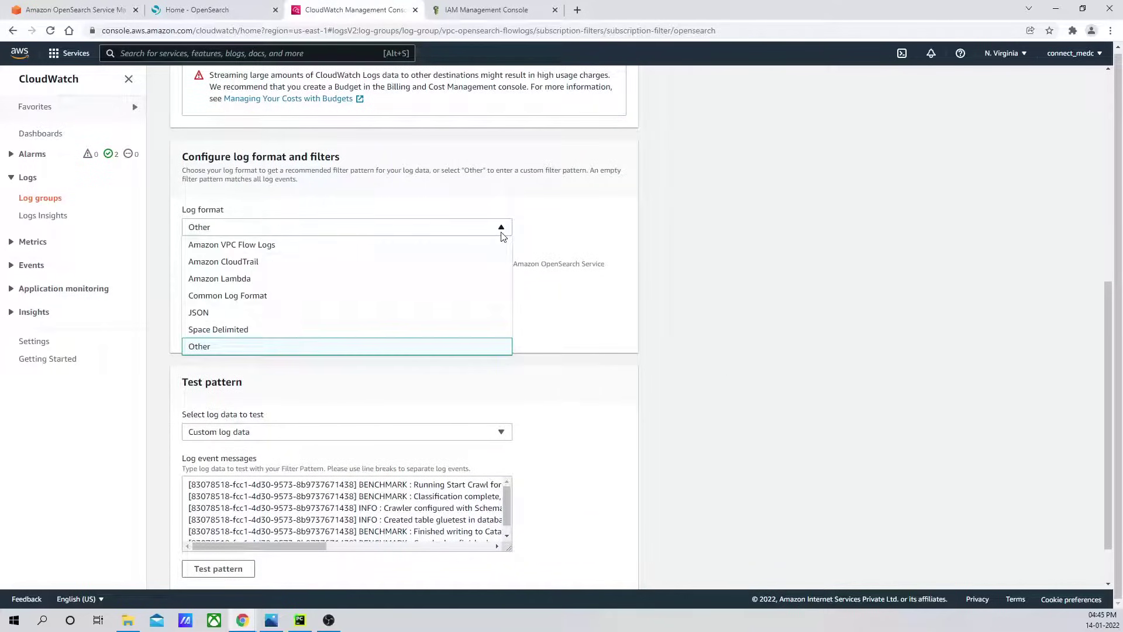
pyautogui.click(300, 251)
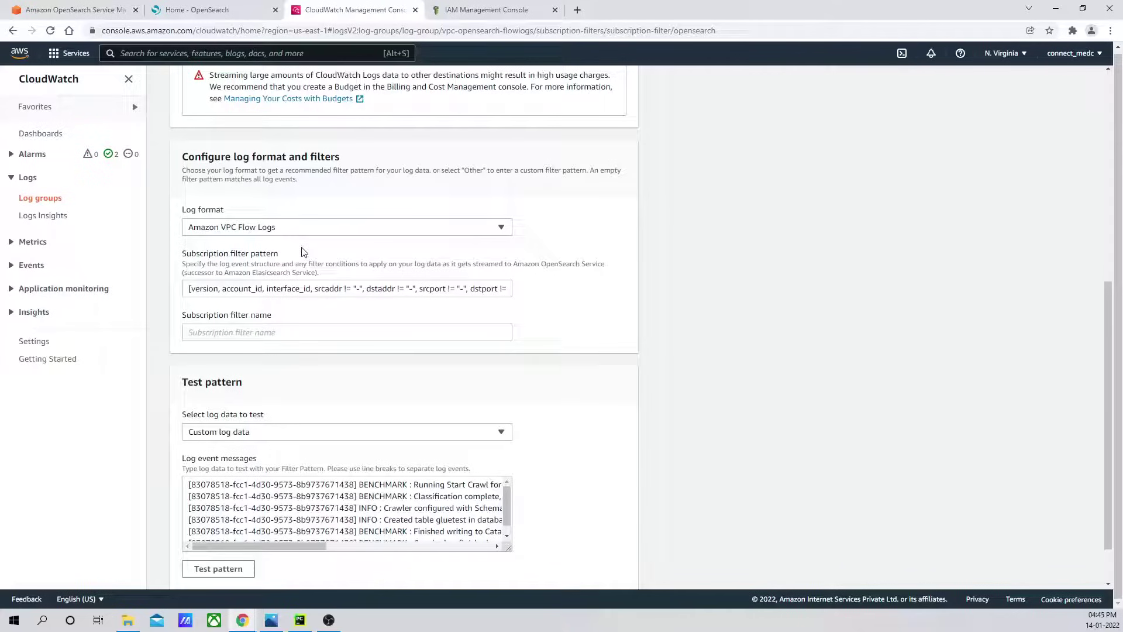
pyautogui.click(254, 335)
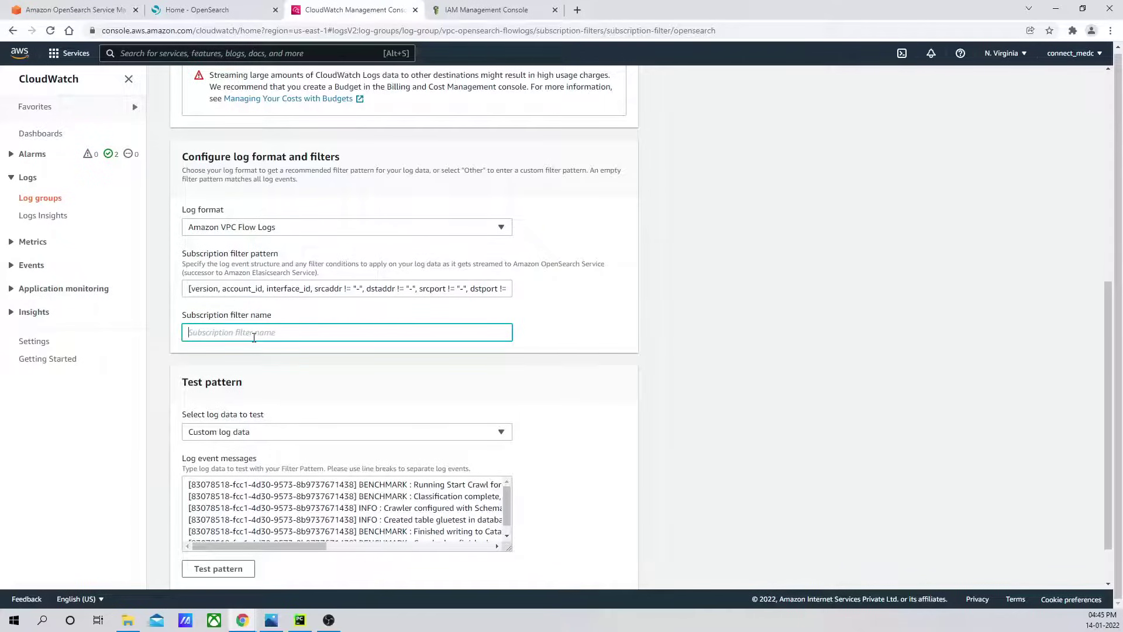
pyautogui.write('c')
pyautogui.scroll(-1, 637, 359)
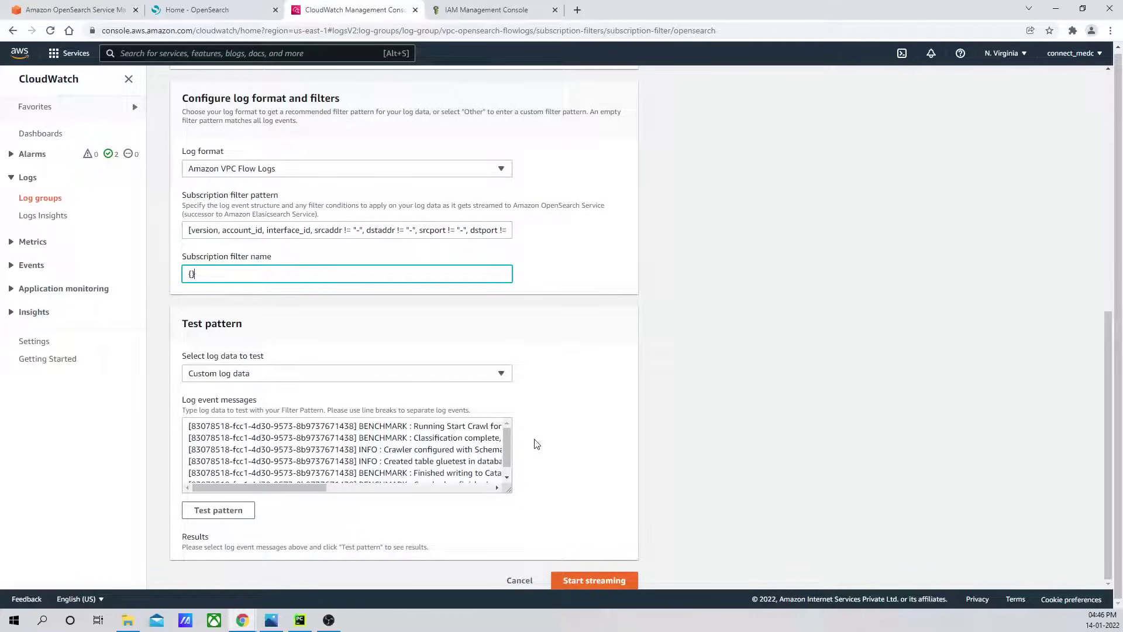
pyautogui.scroll(6, 537, 444)
pyautogui.scroll(-5, 536, 444)
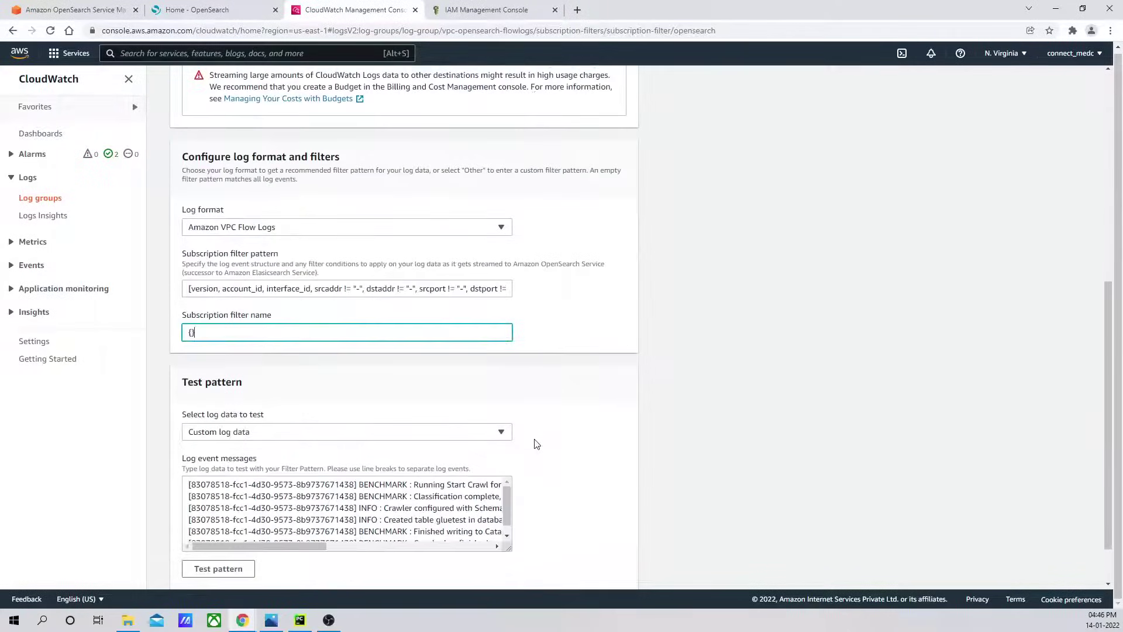
pyautogui.scroll(-1, 536, 444)
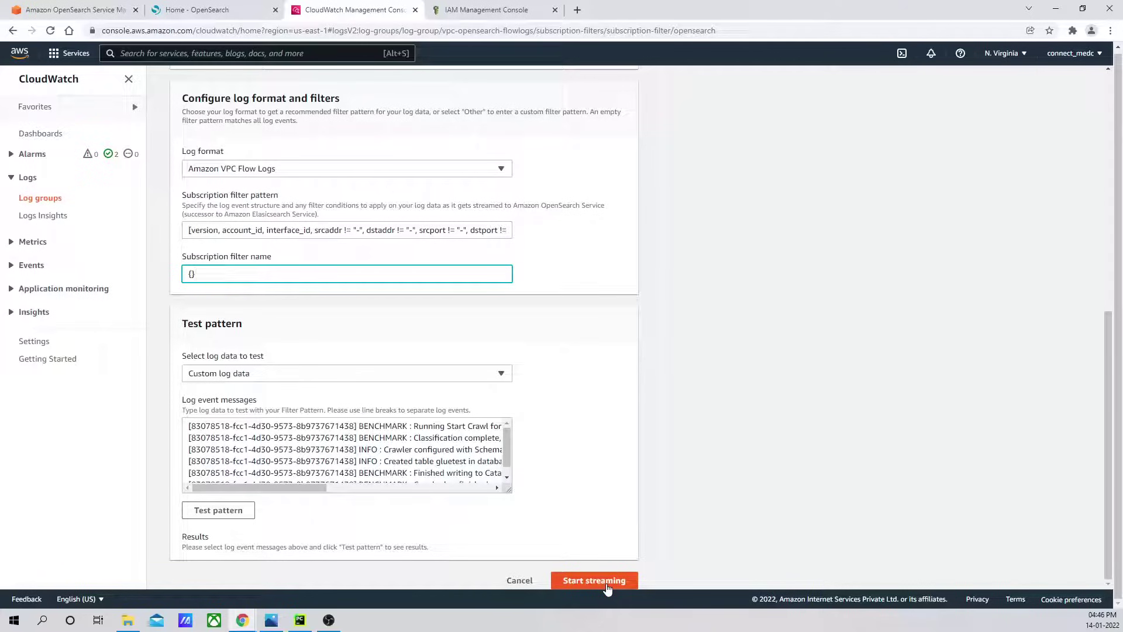
pyautogui.click(607, 588)
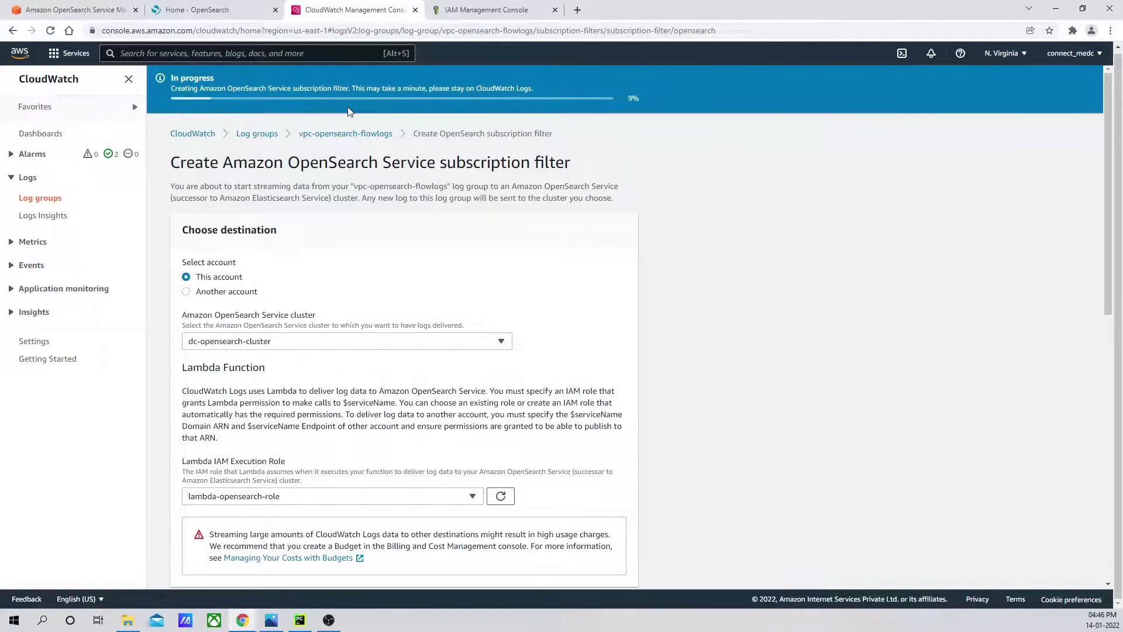
# Open Lambda Functions and refresh until LogsToElasticsearch_dc-opensearch-cluster appears.
pyautogui.click(492, 10)
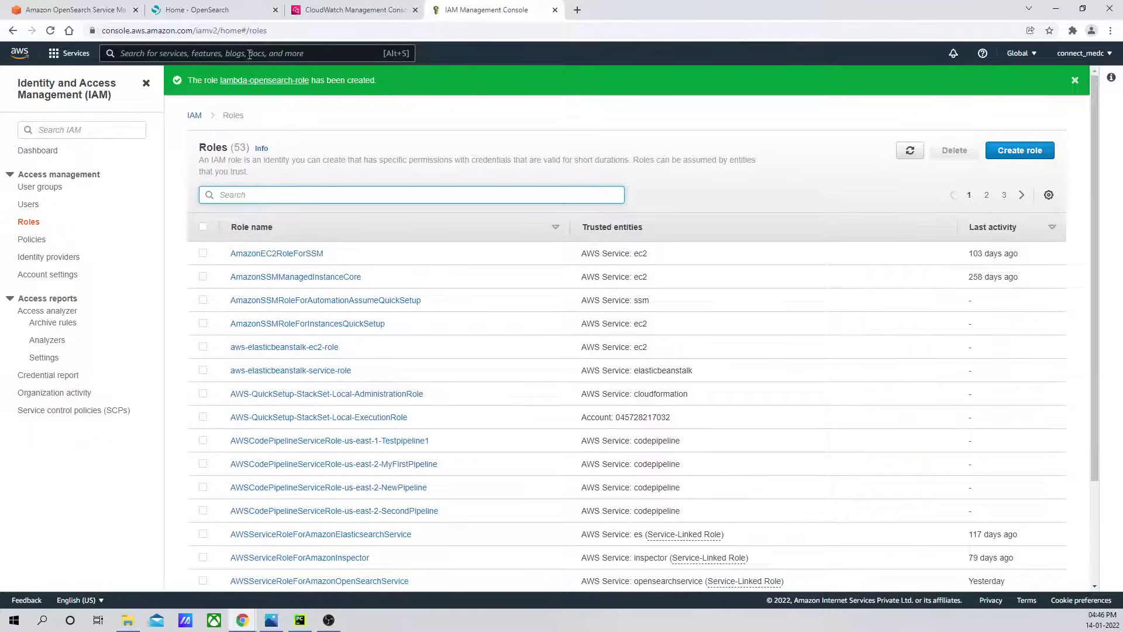
pyautogui.click(248, 54)
pyautogui.write('lambda')
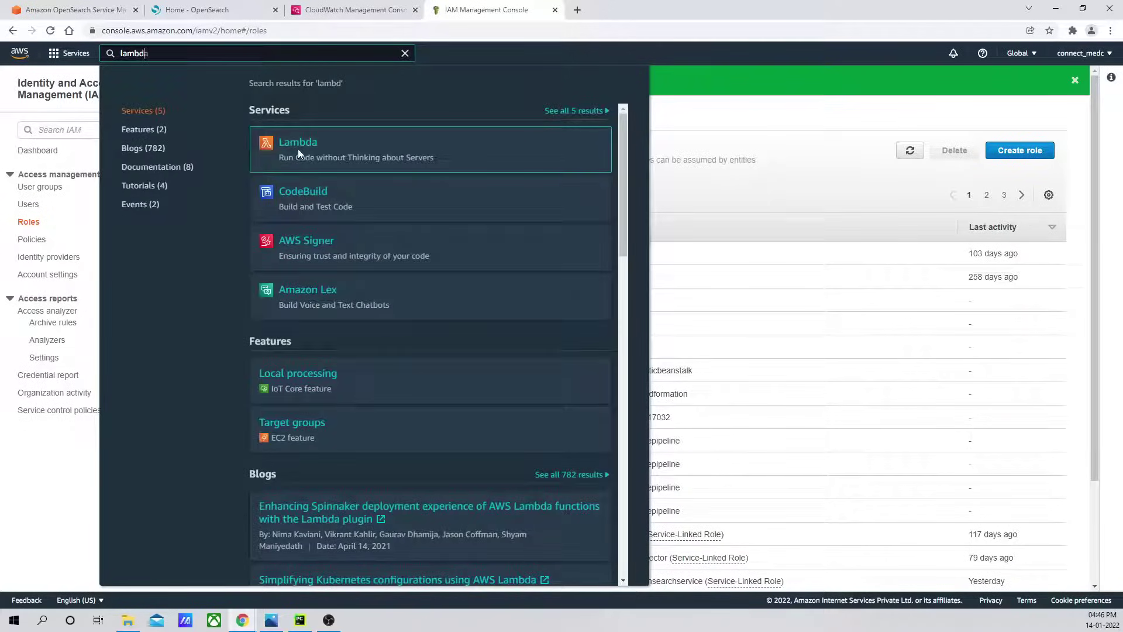
pyautogui.press('Return')
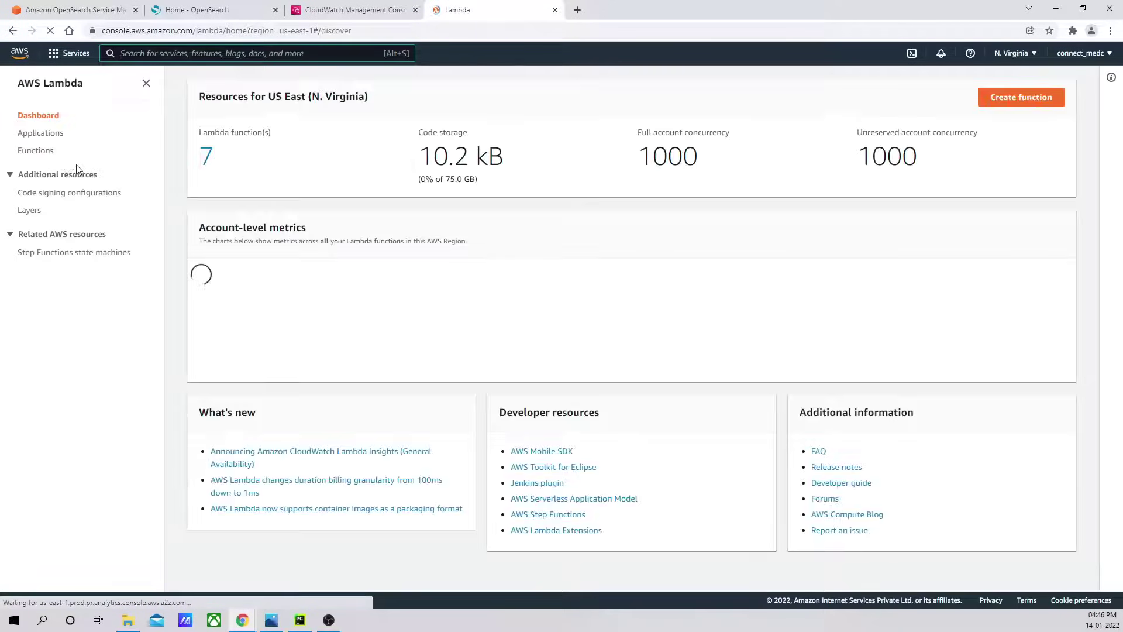
pyautogui.click(47, 152)
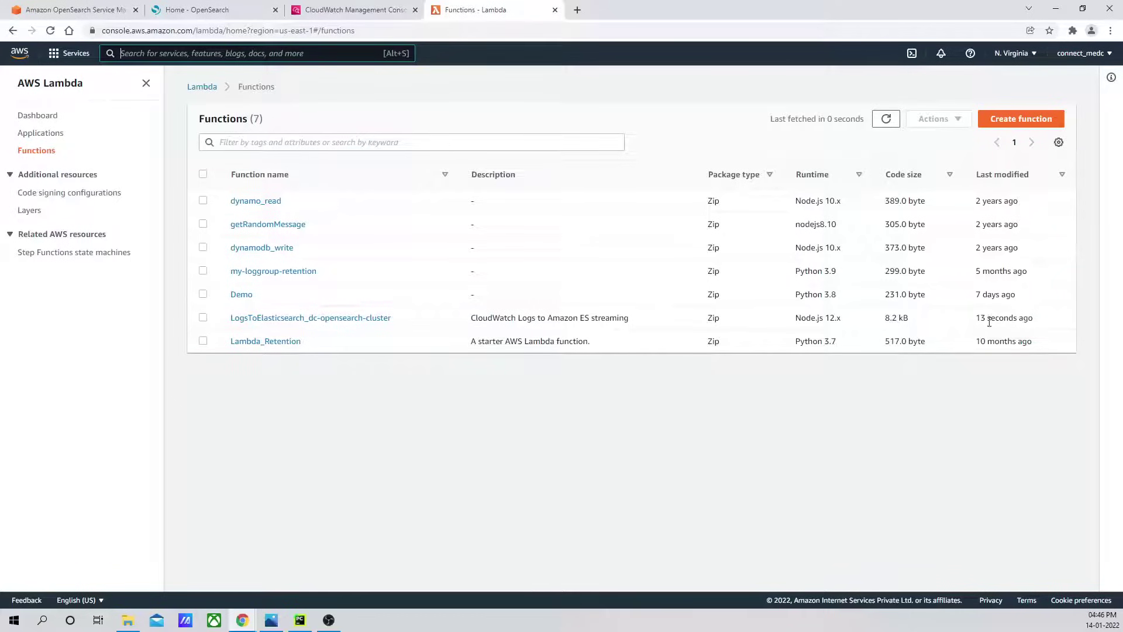
pyautogui.moveTo(977, 317); pyautogui.dragTo(1046, 320)
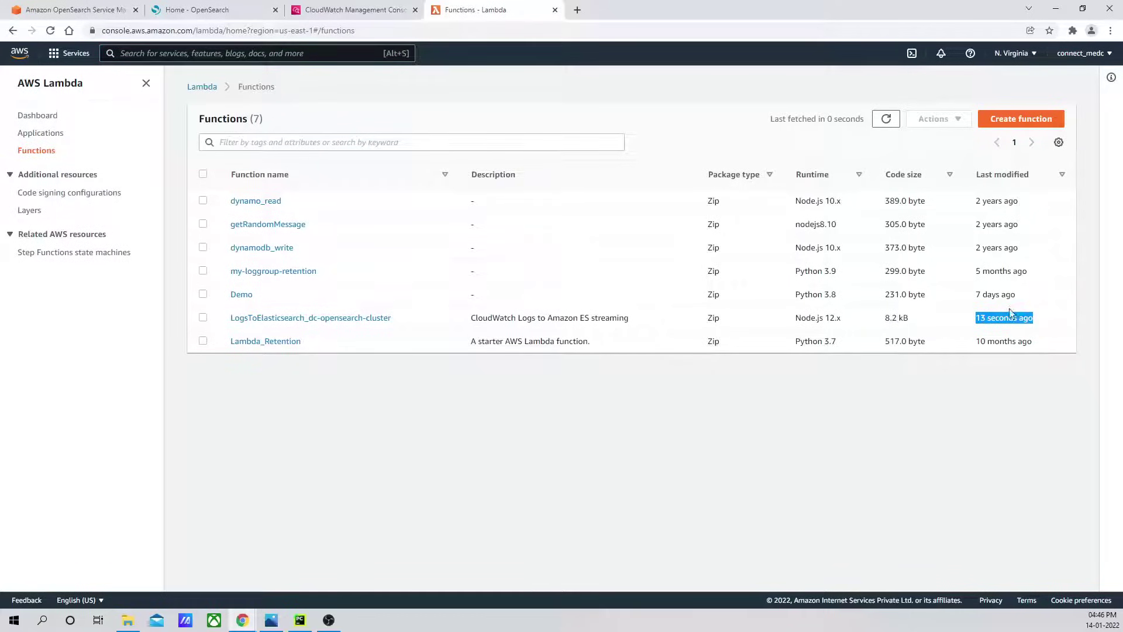
pyautogui.click(885, 120)
pyautogui.click(884, 118)
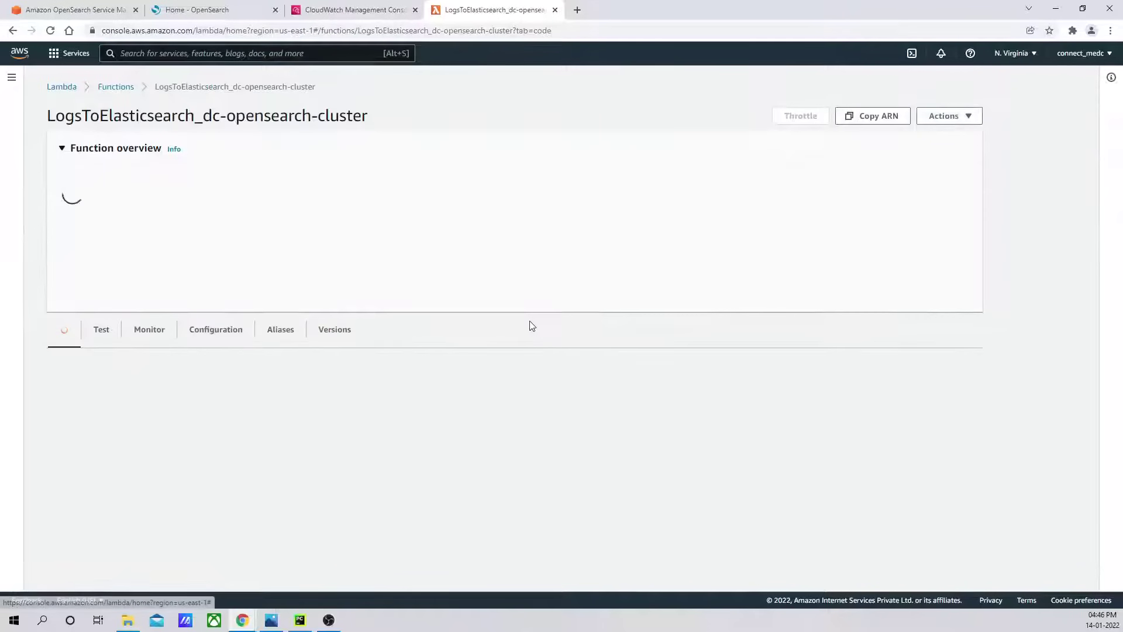
# Scroll through the LogsToElasticsearch_dc-opensearch-cluster function's index.js code.
pyautogui.scroll(-4, 1000, 318)
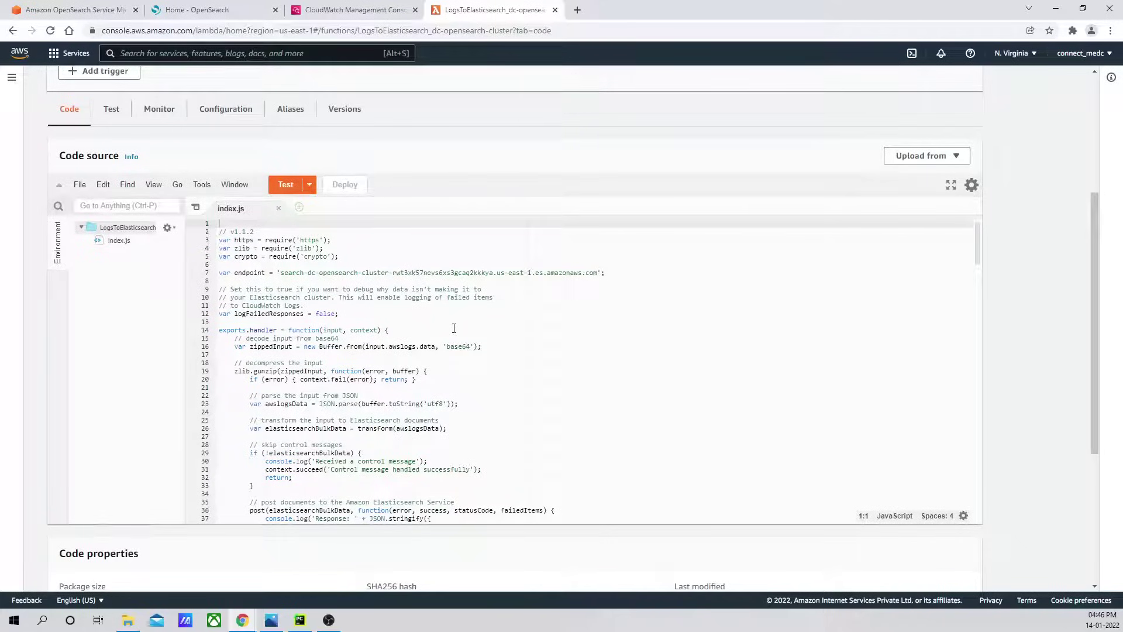
pyautogui.scroll(-10, 454, 328)
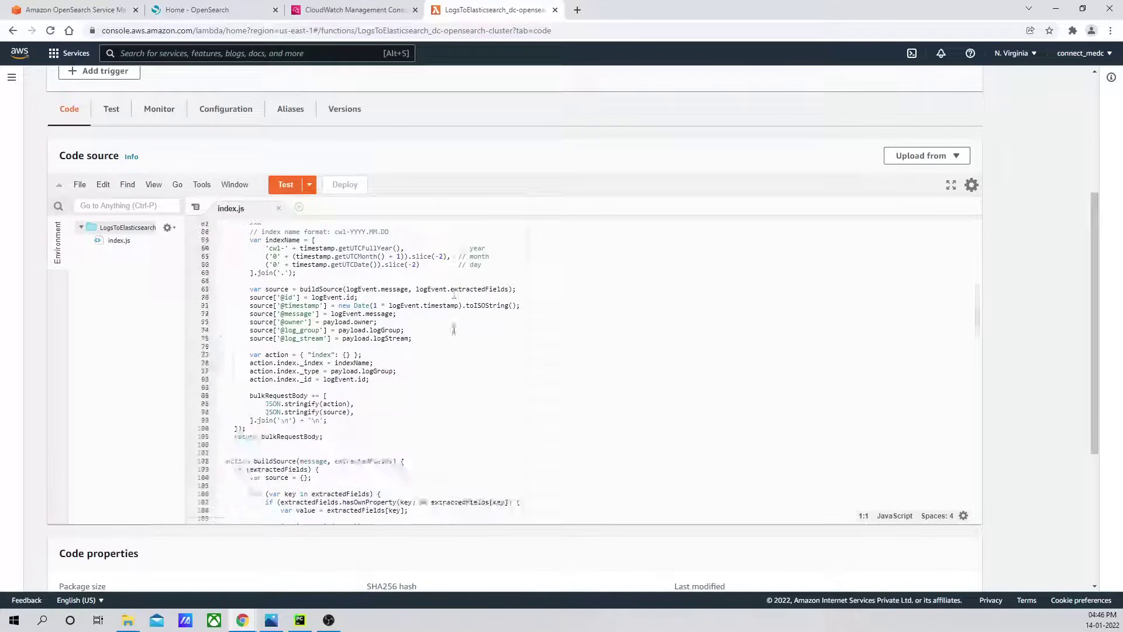
pyautogui.scroll(-15, 454, 329)
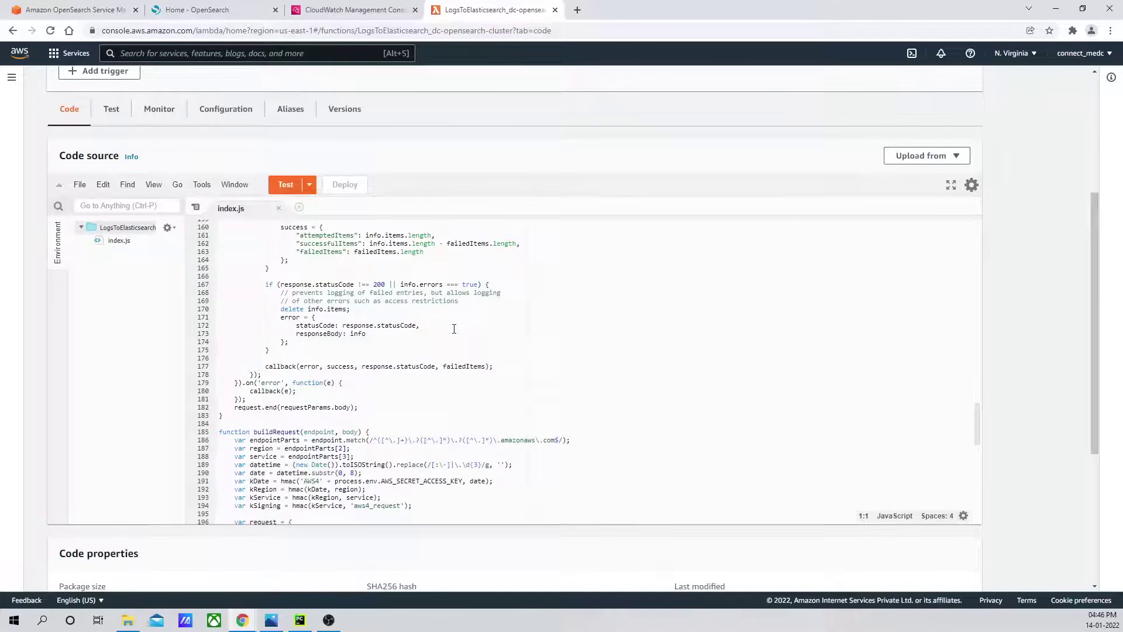
pyautogui.scroll(-7, 454, 328)
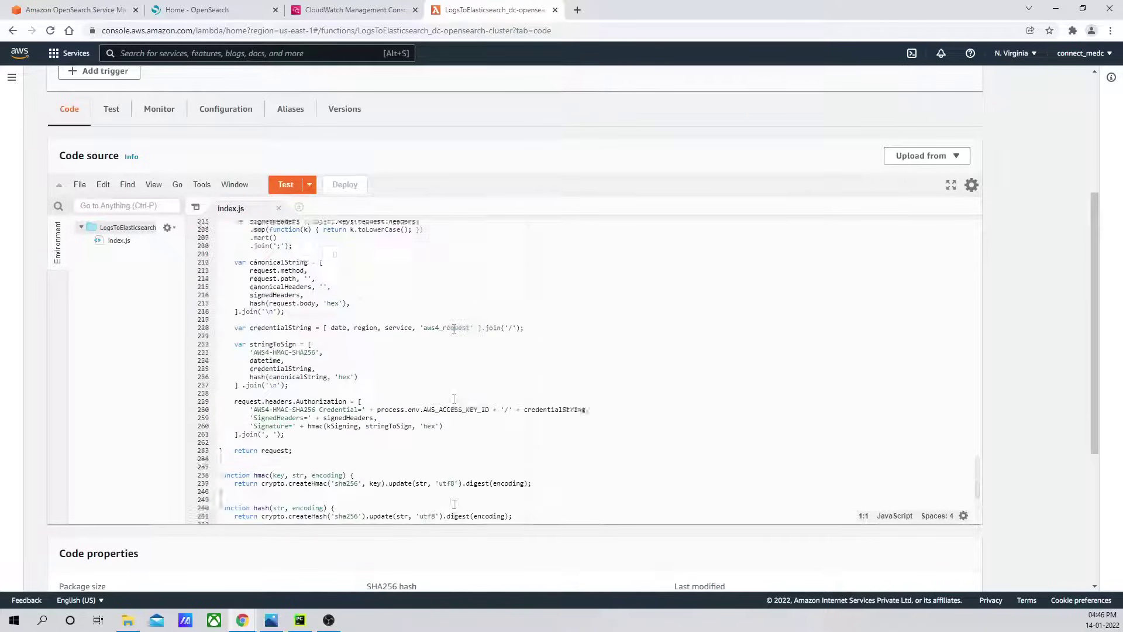
pyautogui.scroll(20, 454, 328)
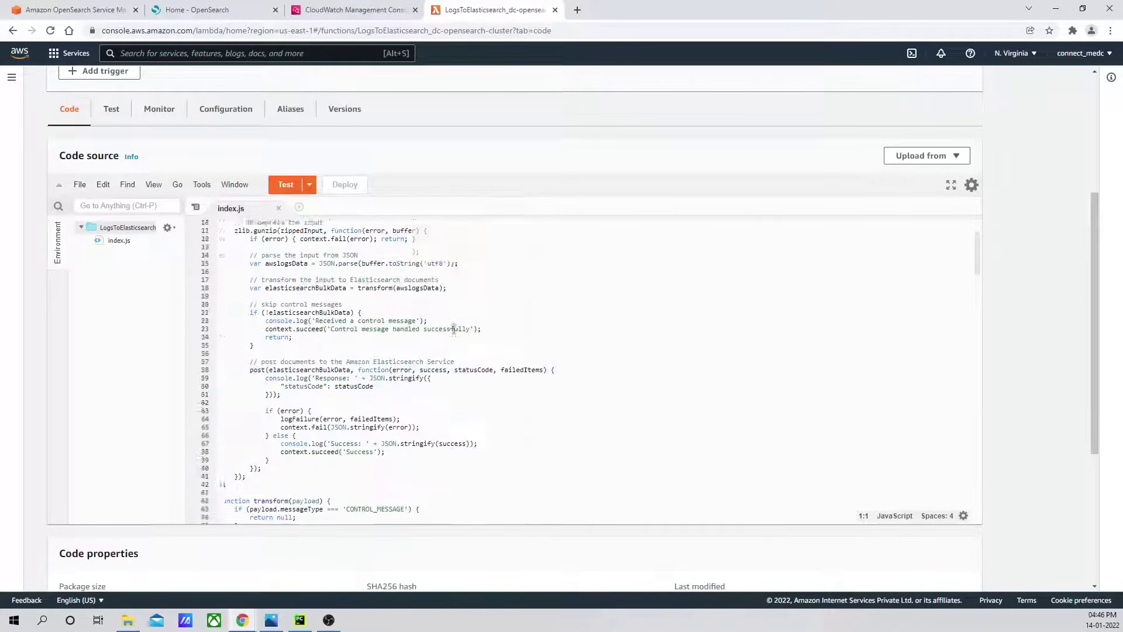
pyautogui.scroll(5, 454, 329)
pyautogui.scroll(-3, 1049, 340)
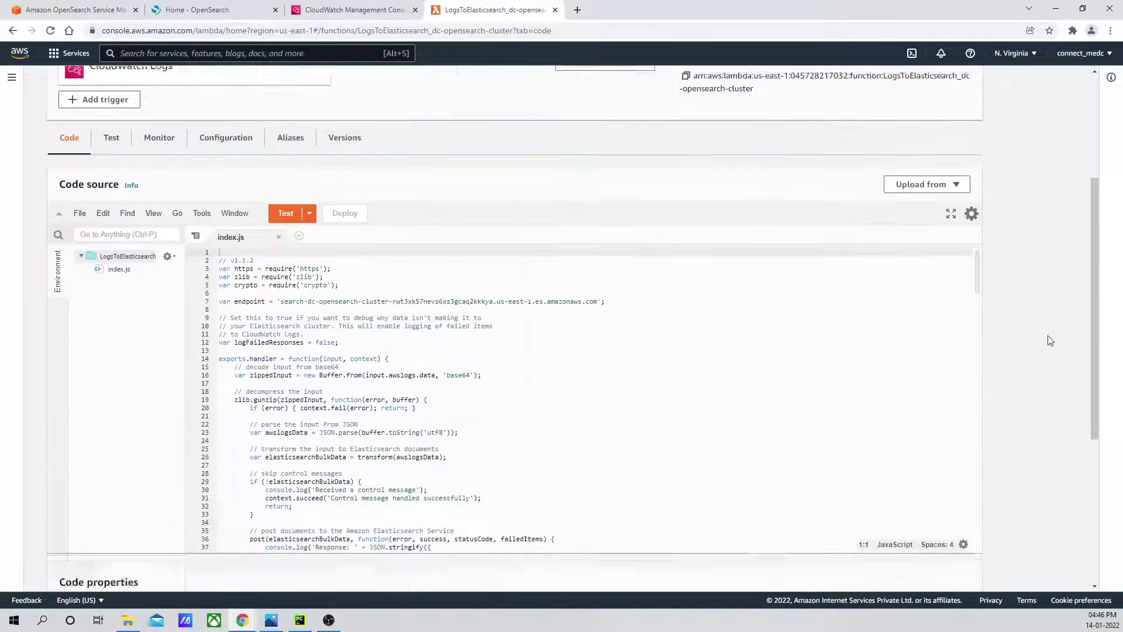
pyautogui.scroll(-5, 1050, 340)
pyautogui.scroll(8, 1050, 341)
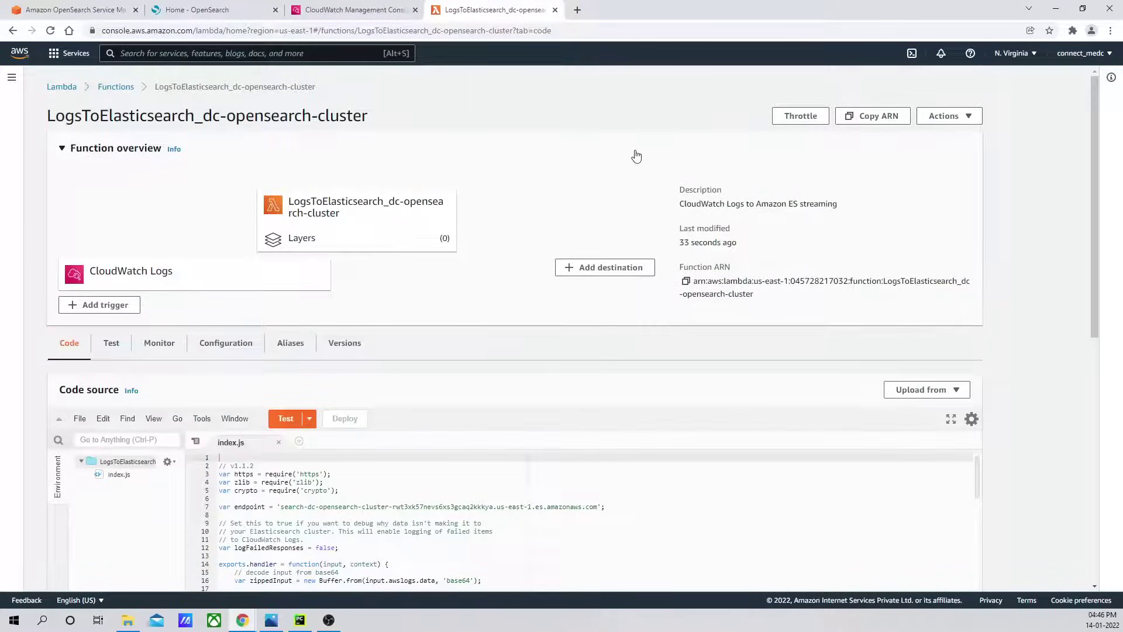
# Check the flow-log group's subscription, then open the /aws/lambda/LogsToElasticsearch_dc-opensearch-cluster log group.
pyautogui.click(372, 12)
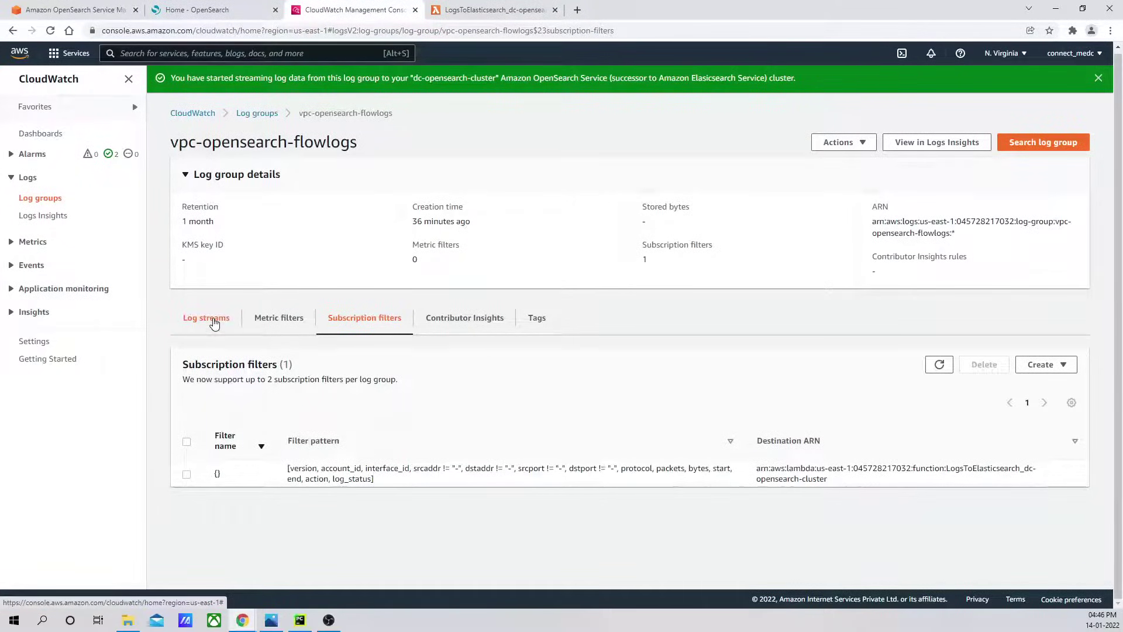
pyautogui.click(259, 114)
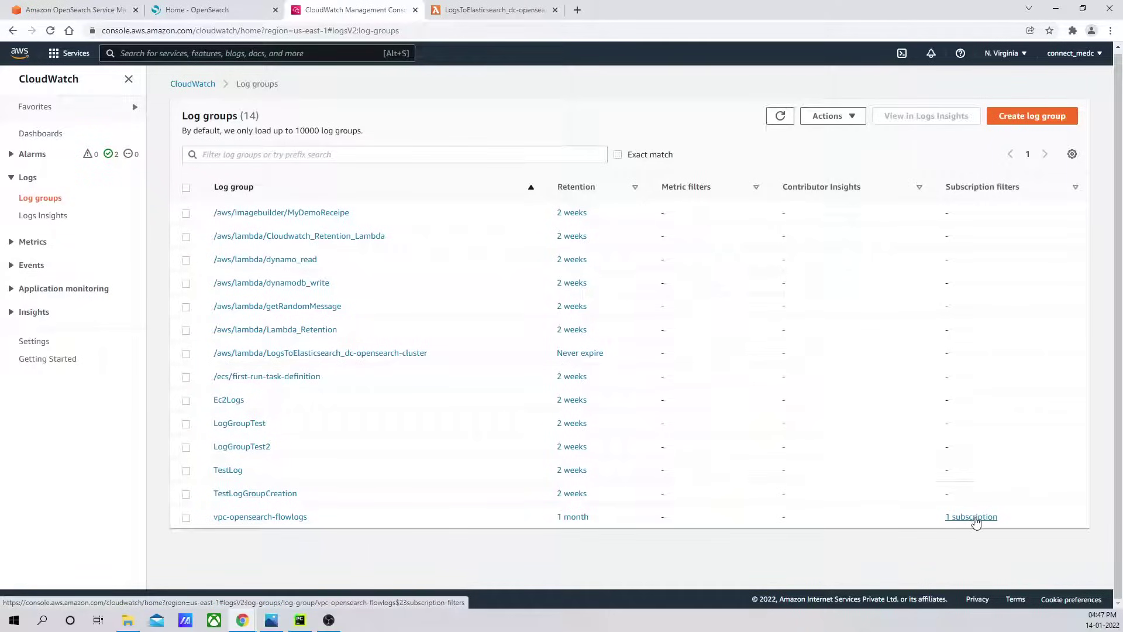
pyautogui.click(973, 517)
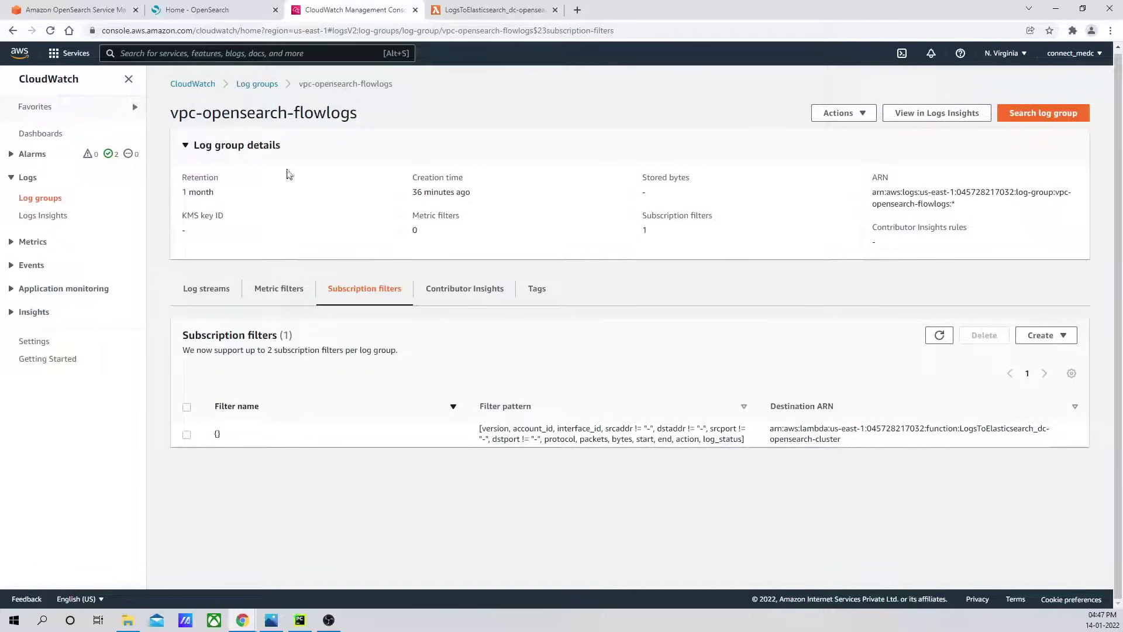
pyautogui.click(257, 85)
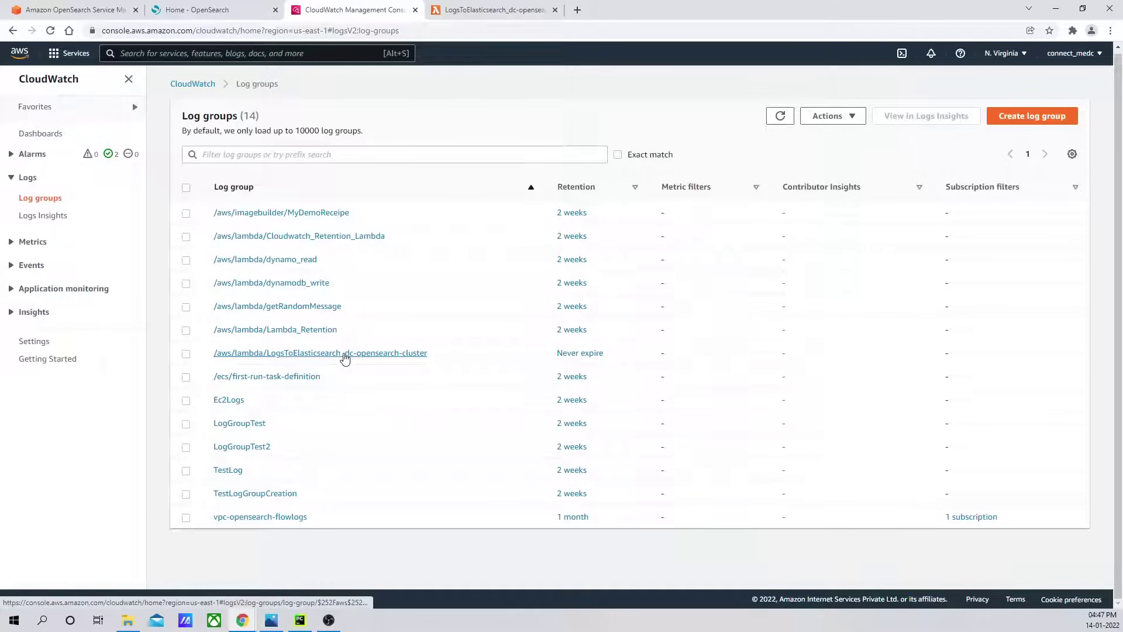
pyautogui.click(345, 353)
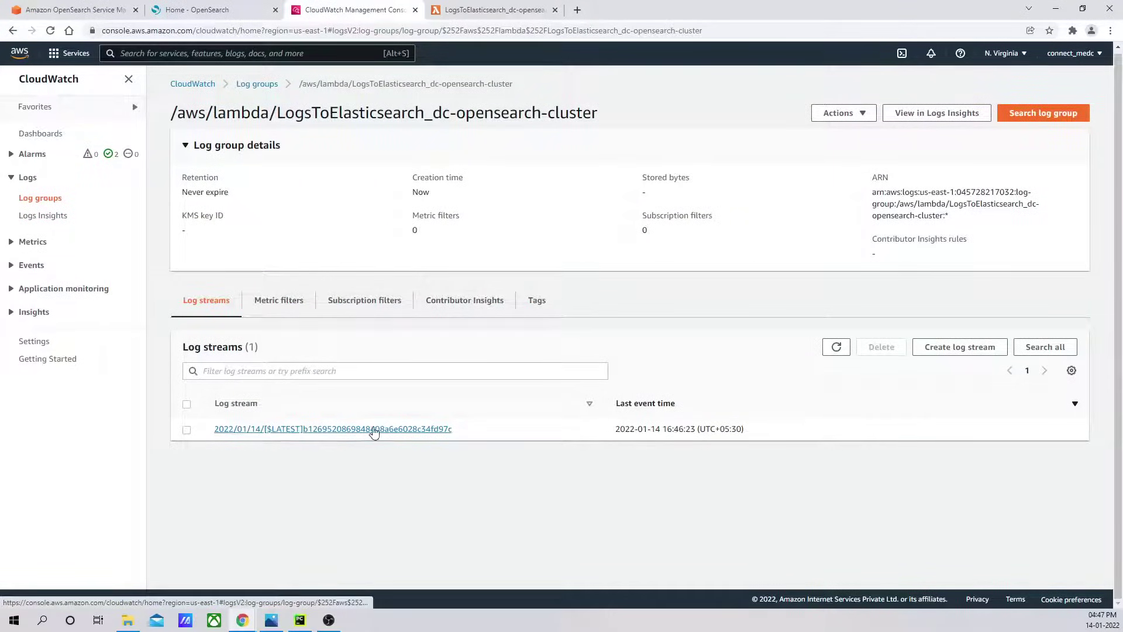
pyautogui.click(202, 10)
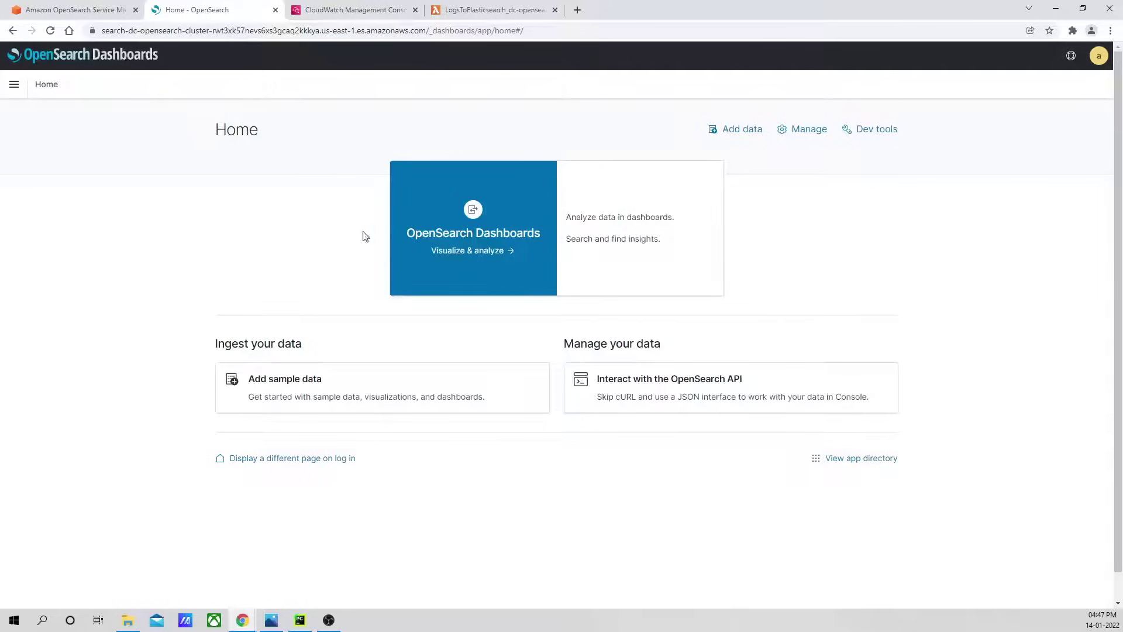
# Start a '*' index pattern from Discover, then return to the Lambda's CloudWatch log group.
pyautogui.click(14, 84)
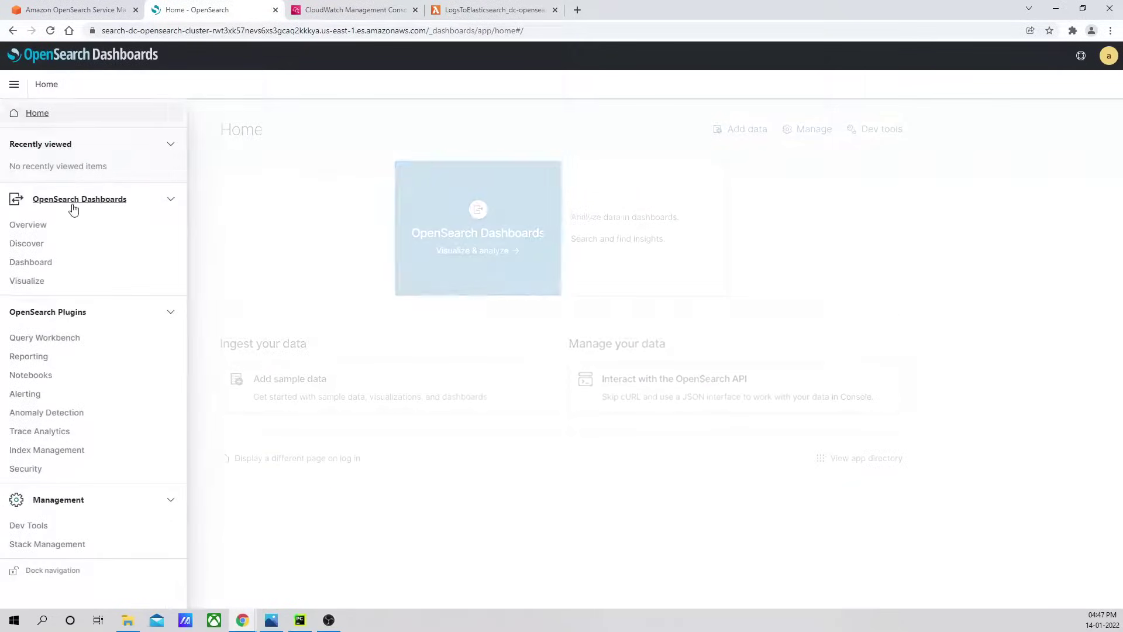
pyautogui.click(27, 244)
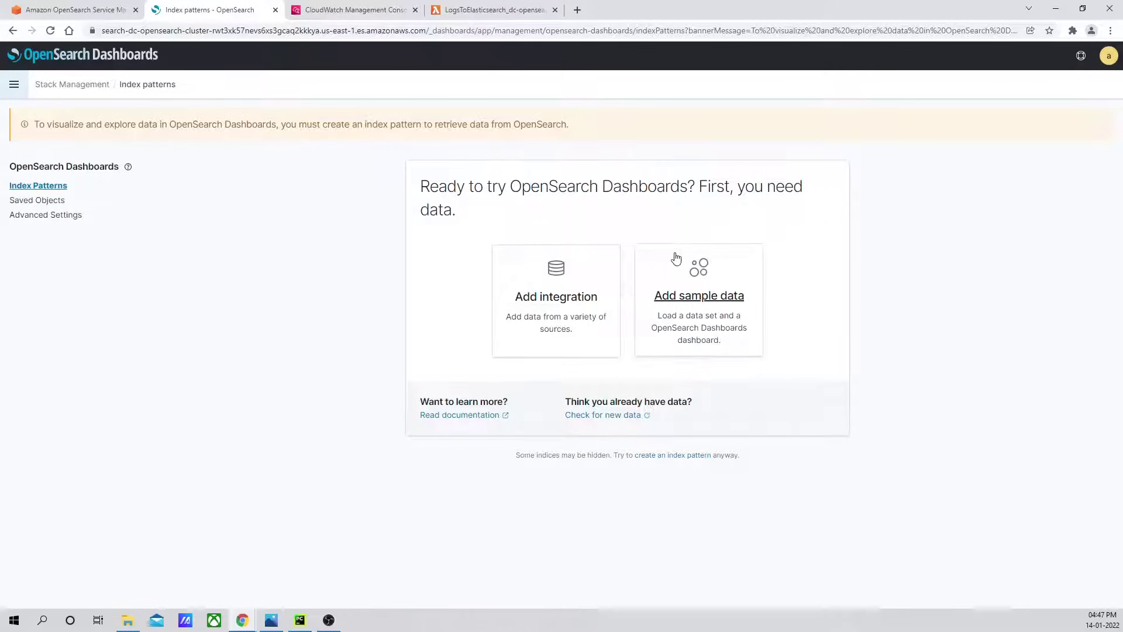
pyautogui.click(665, 461)
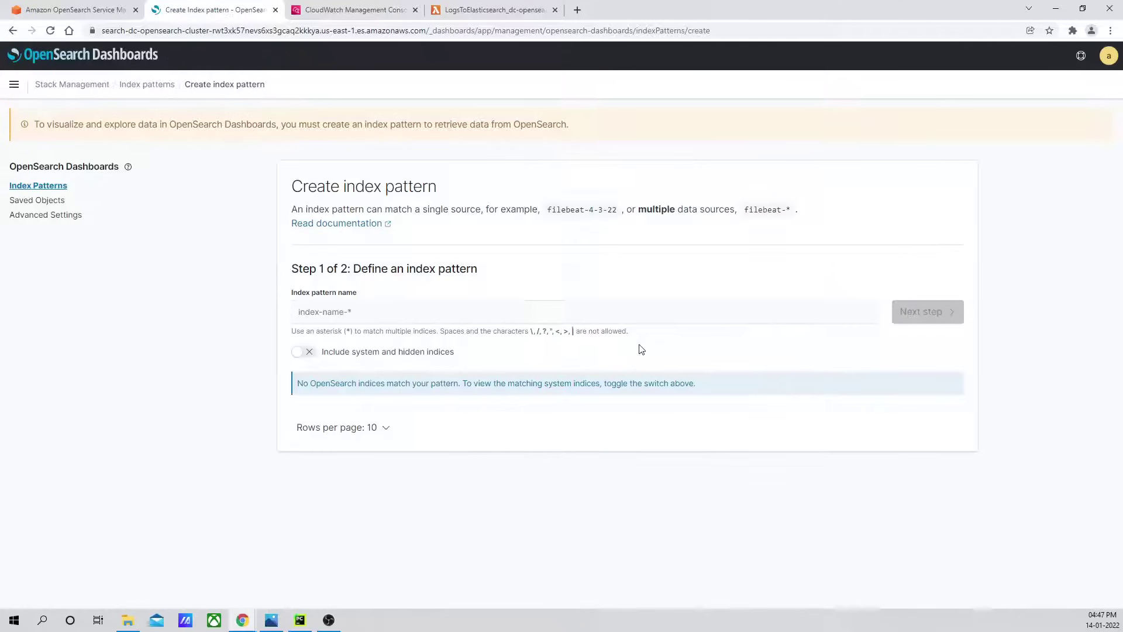
pyautogui.click(423, 312)
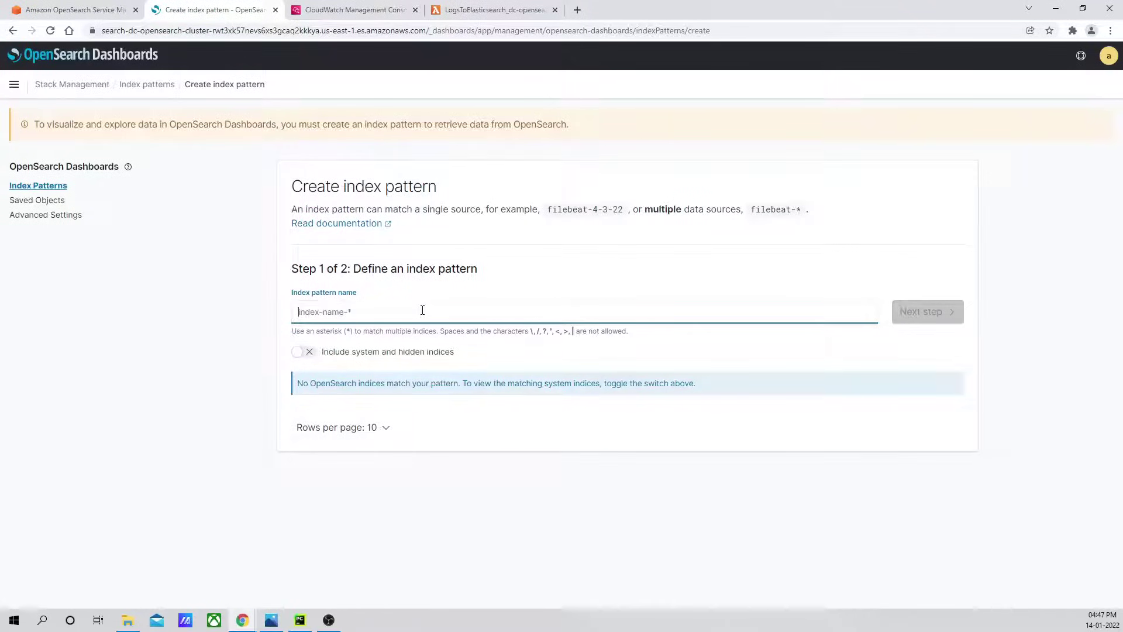
pyautogui.write('*')
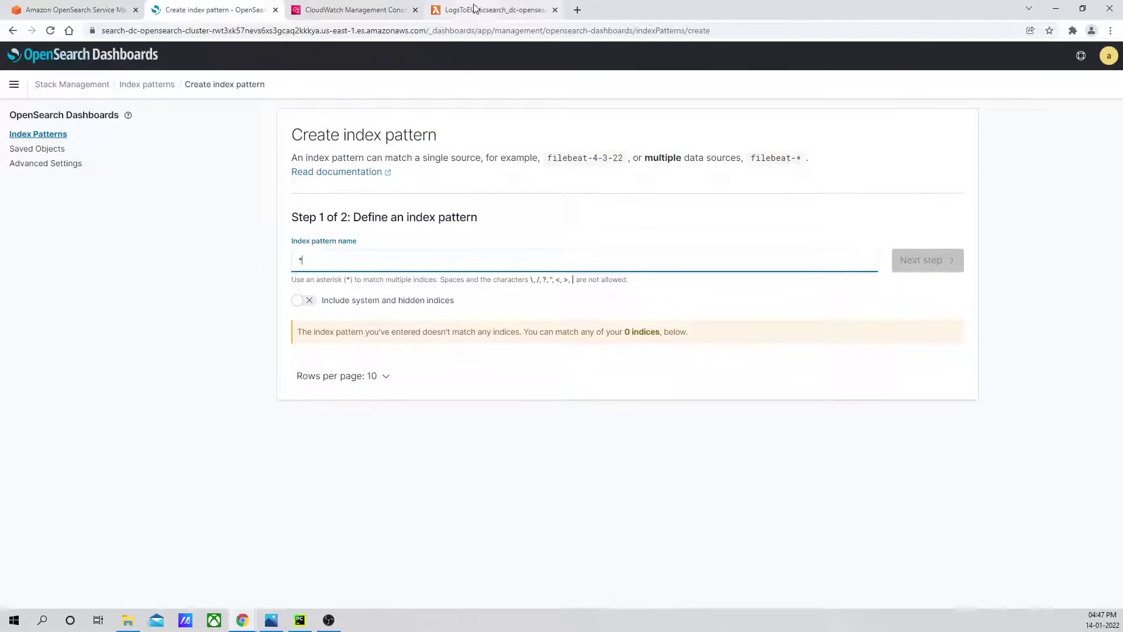
pyautogui.click(469, 12)
pyautogui.click(386, 10)
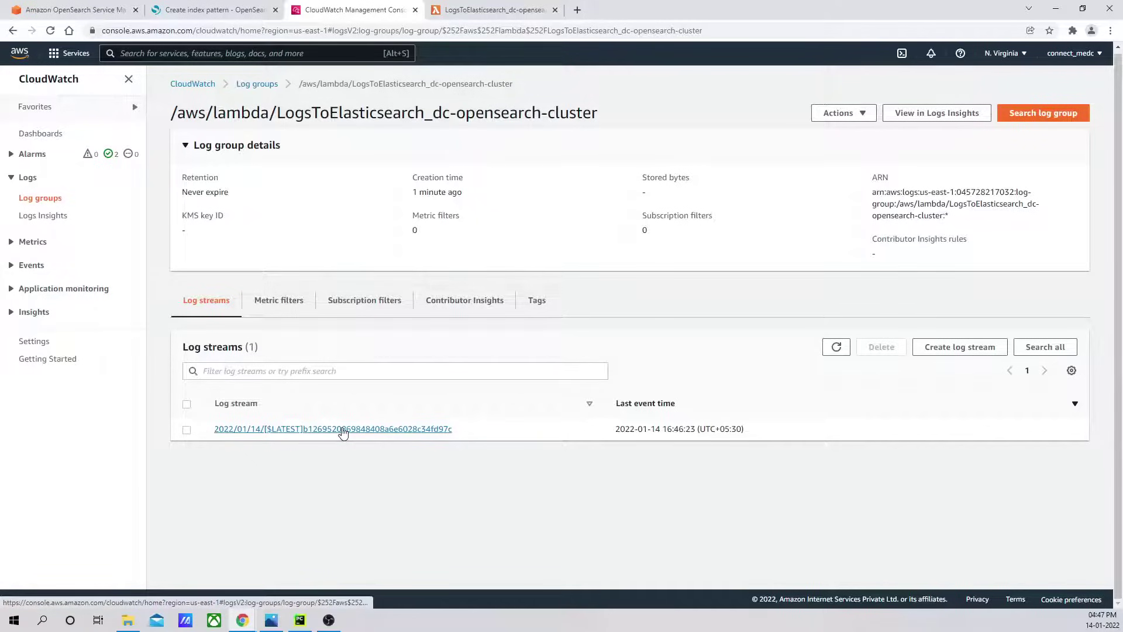
# Open the log stream, expand the 403 ERROR event, and select the lambda-opensearch-role ARN.
pyautogui.click(343, 430)
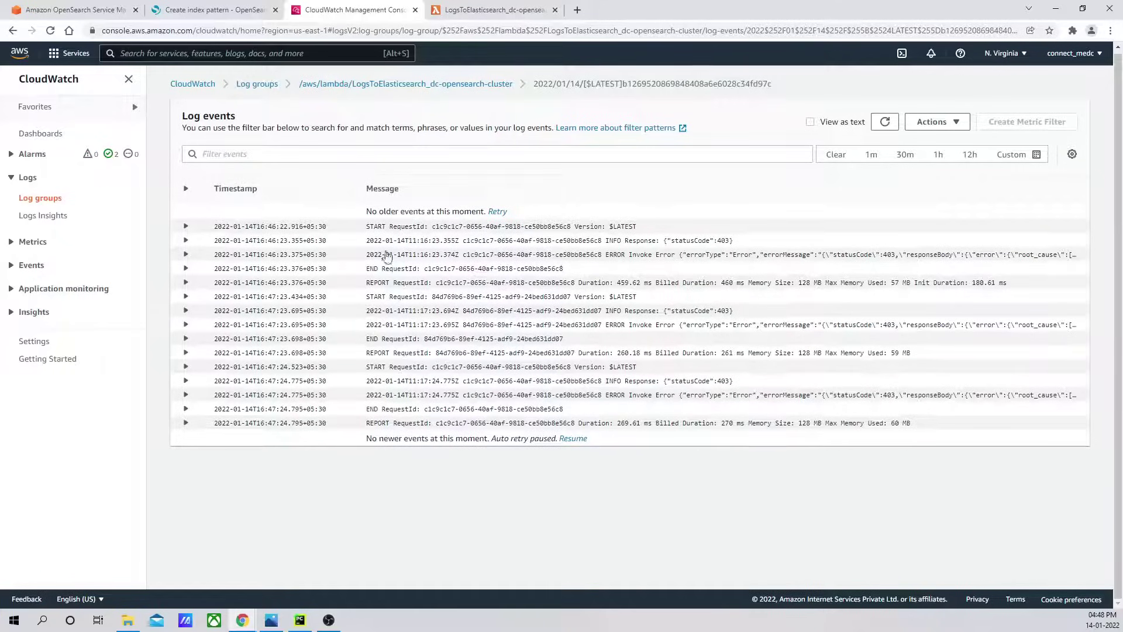
pyautogui.click(186, 255)
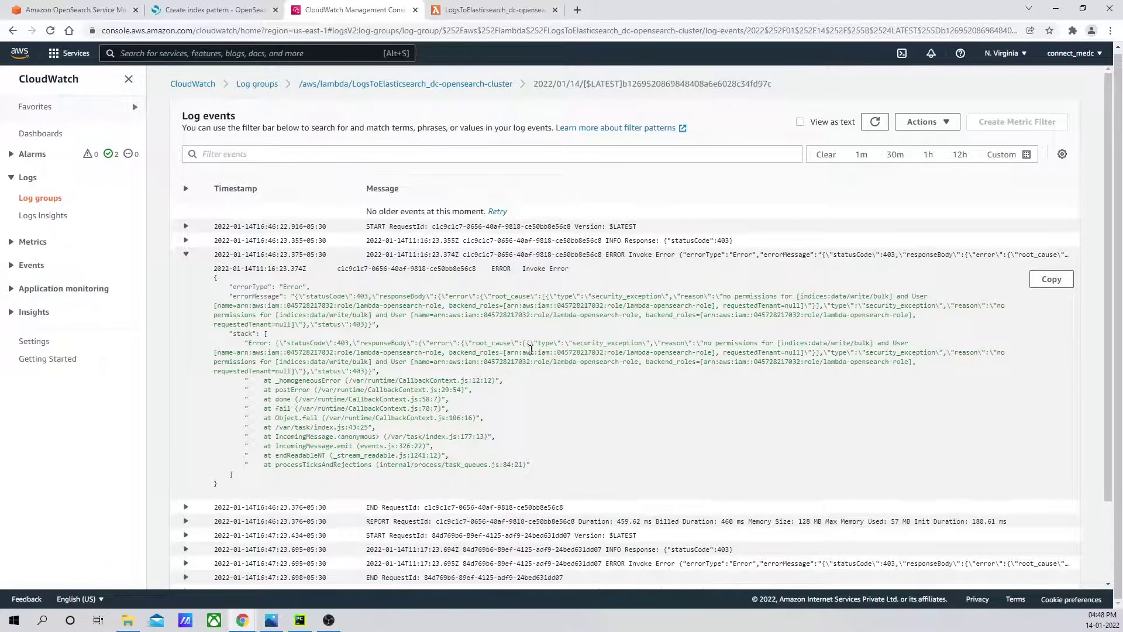
pyautogui.moveTo(506, 354); pyautogui.dragTo(713, 351)
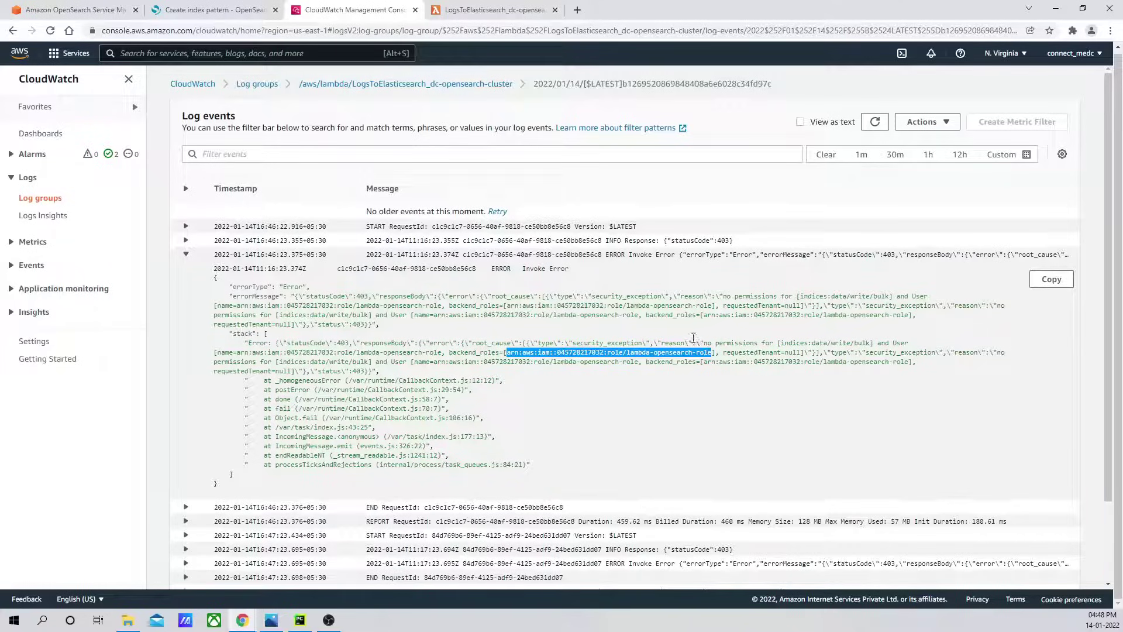
pyautogui.click(232, 11)
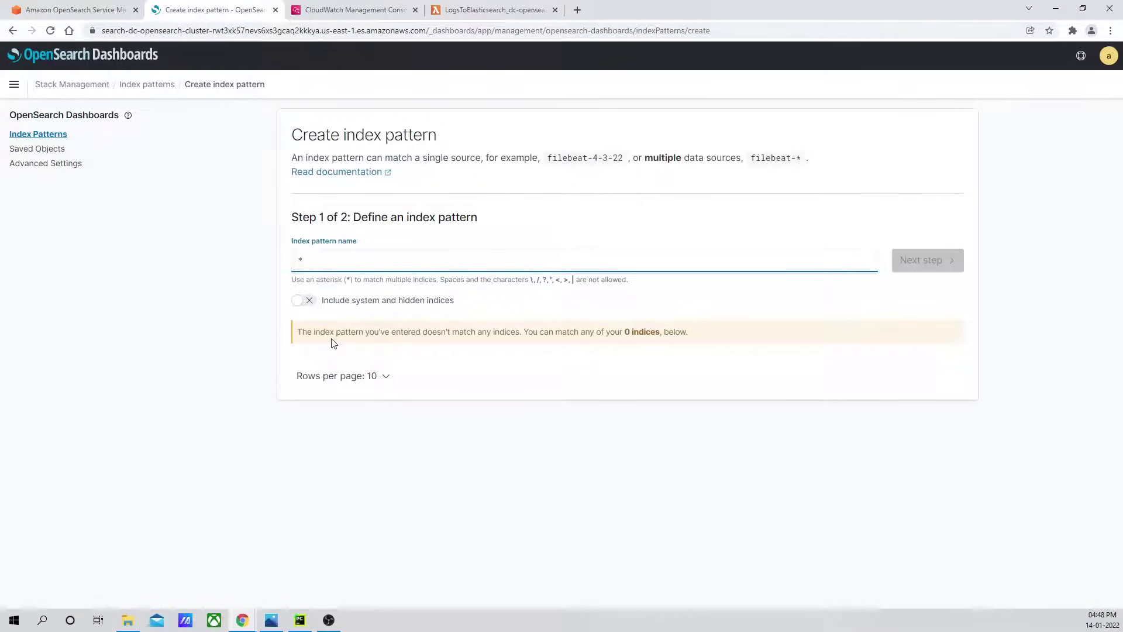
# Open the mapping editor for the all_access role's mapped users under Security > Roles.
pyautogui.click(13, 86)
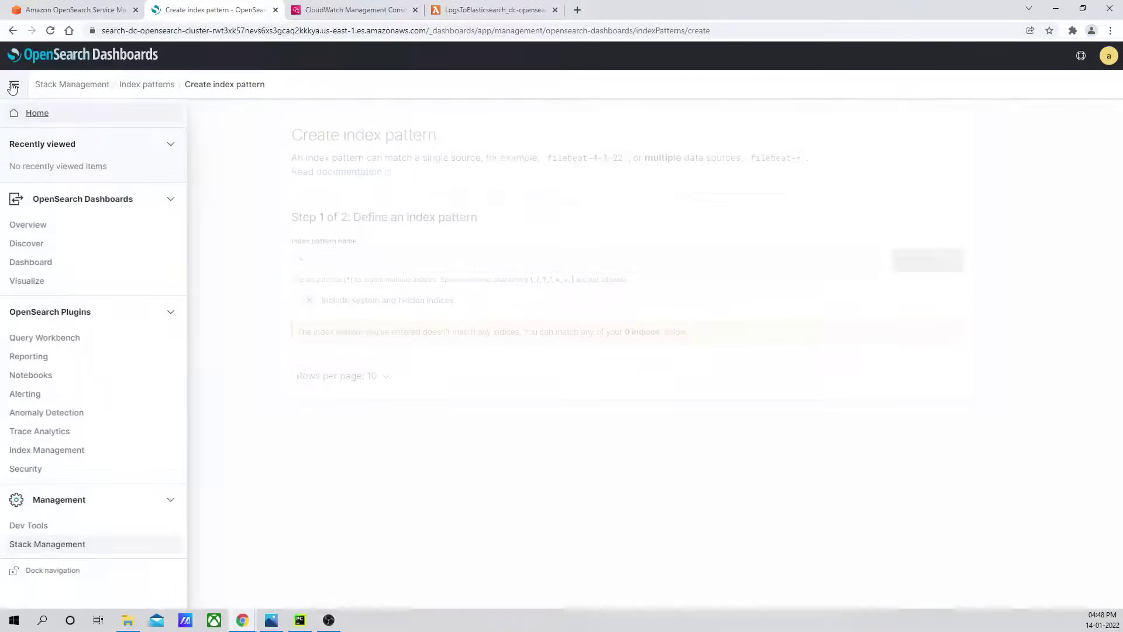
pyautogui.click(30, 468)
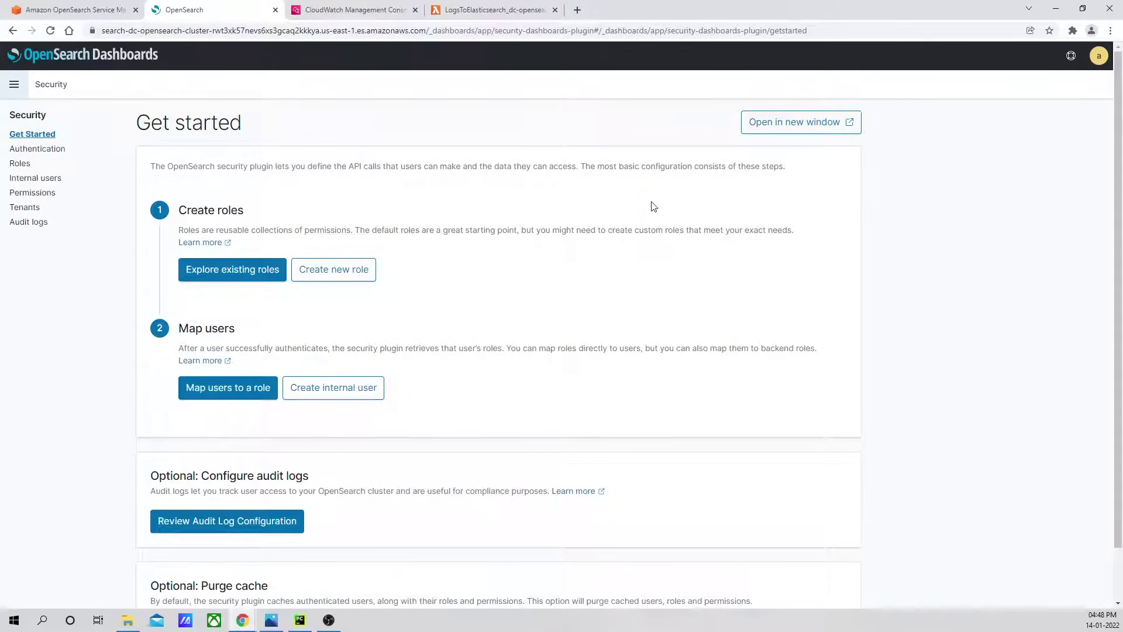
pyautogui.scroll(-1, 686, 274)
pyautogui.scroll(1, 686, 271)
pyautogui.click(21, 164)
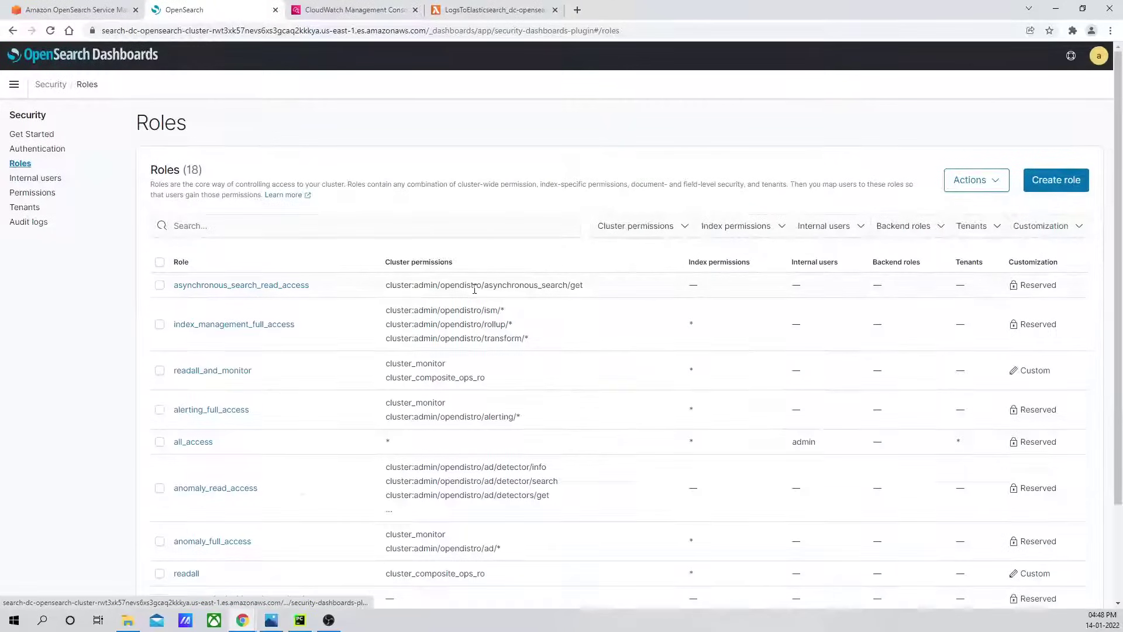
pyautogui.scroll(-2, 105, 417)
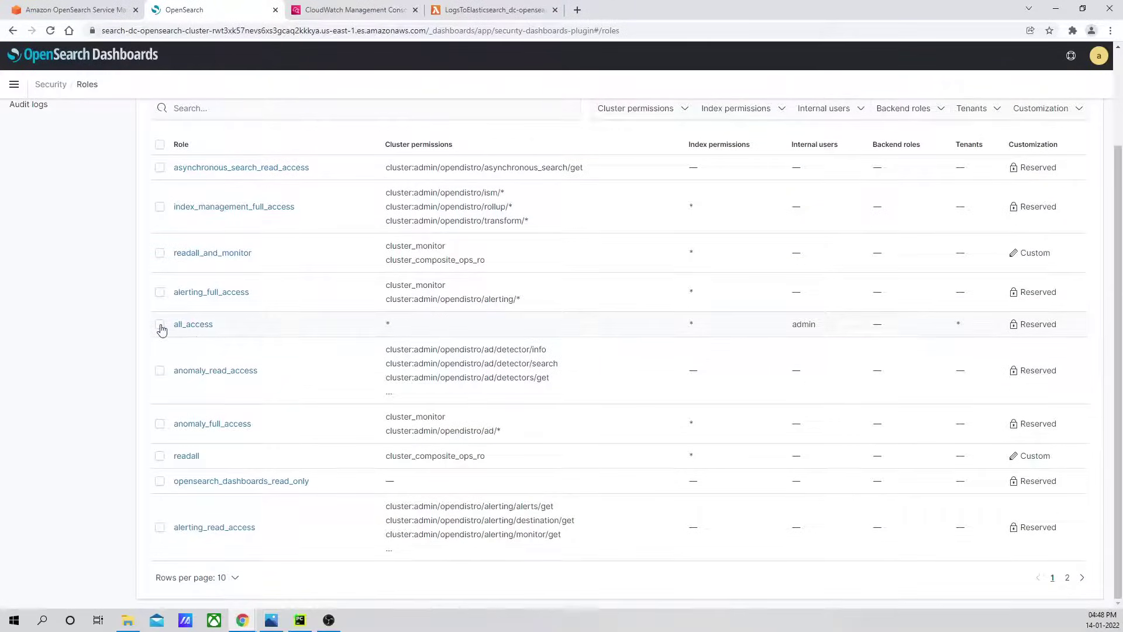
pyautogui.click(187, 327)
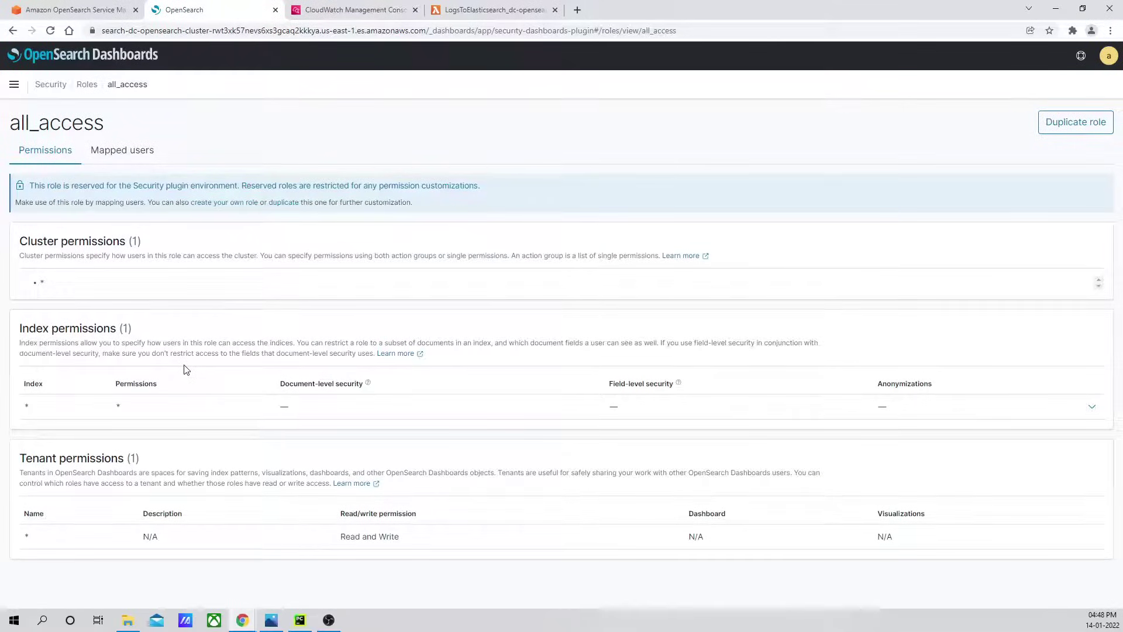
pyautogui.click(120, 150)
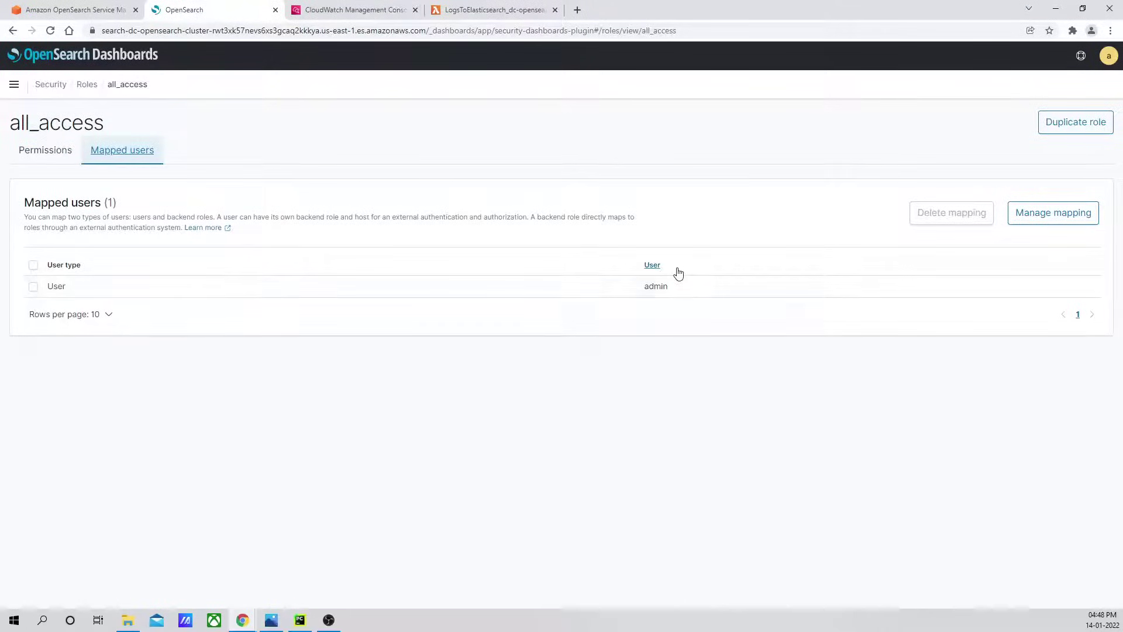
pyautogui.click(1053, 214)
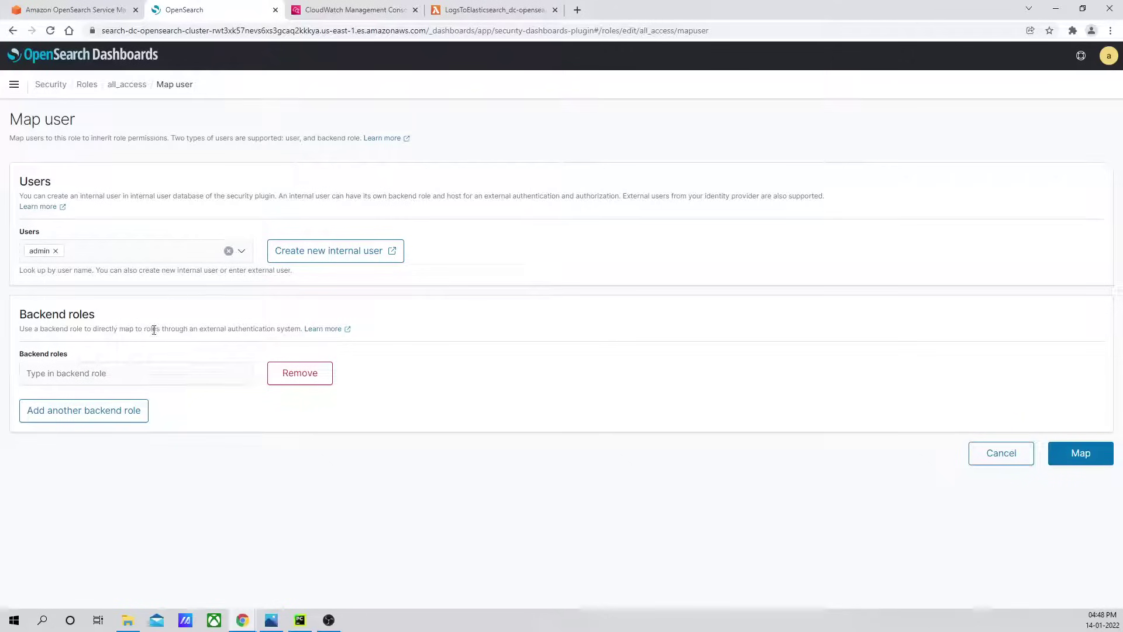
# Map the lambda-opensearch-role ARN as a backend role of all_access.
pyautogui.click(82, 374)
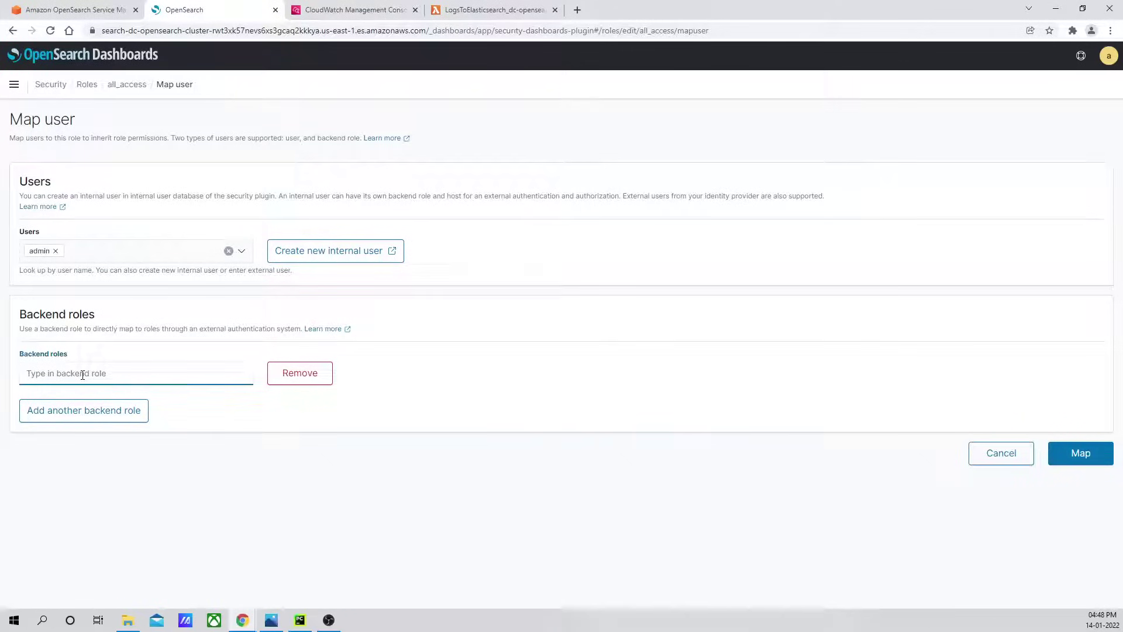
pyautogui.hotkey('ctrl', 'v')
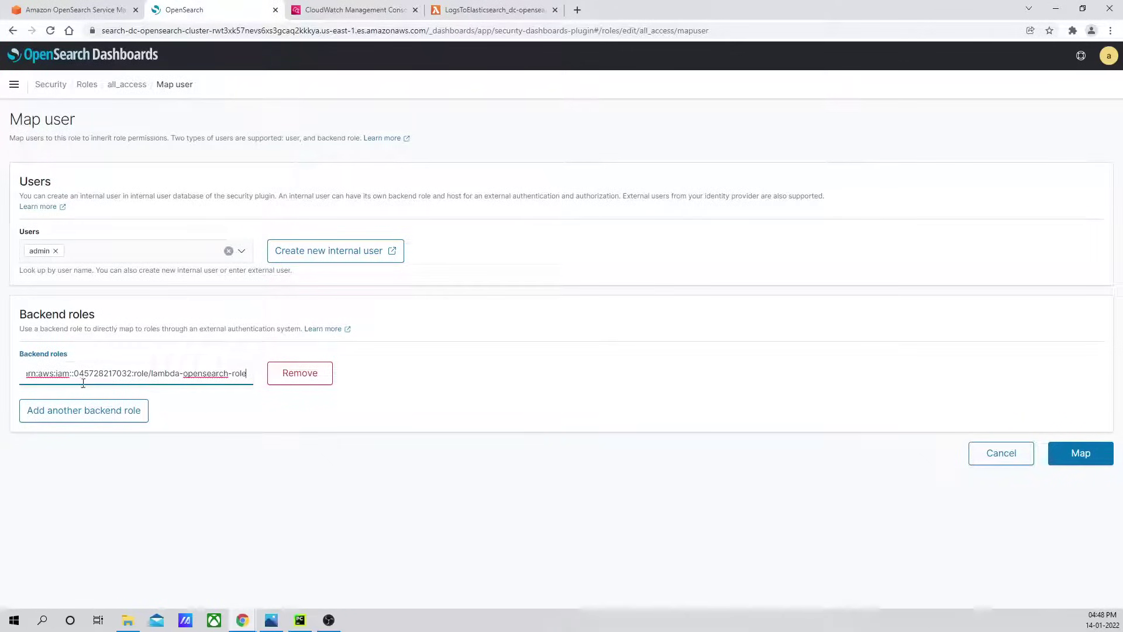
pyautogui.click(1089, 460)
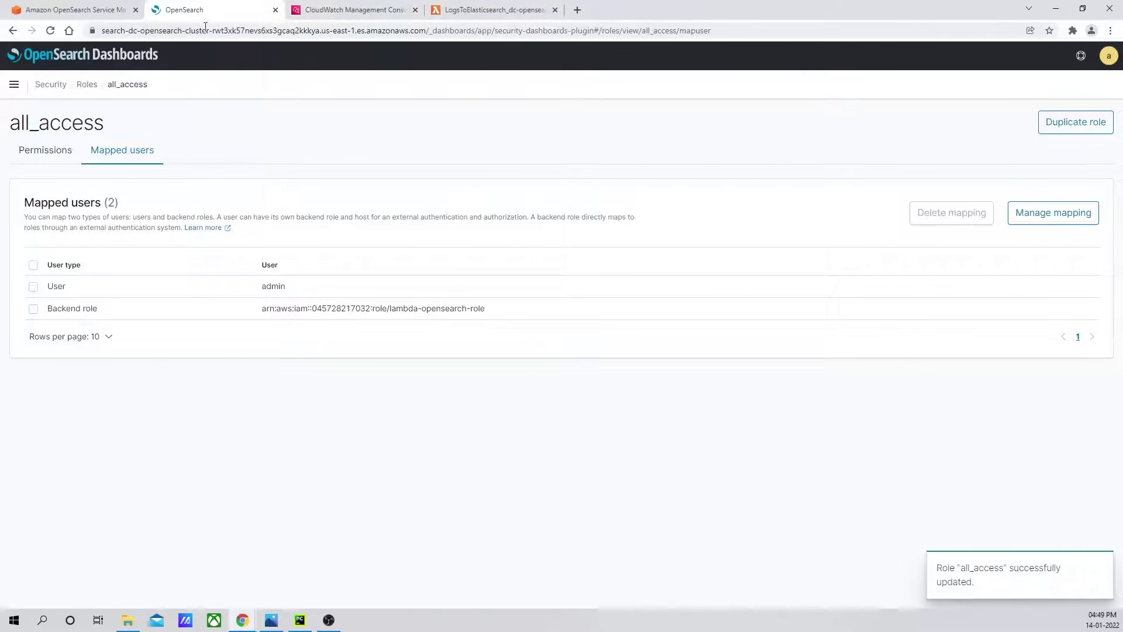
pyautogui.click(498, 11)
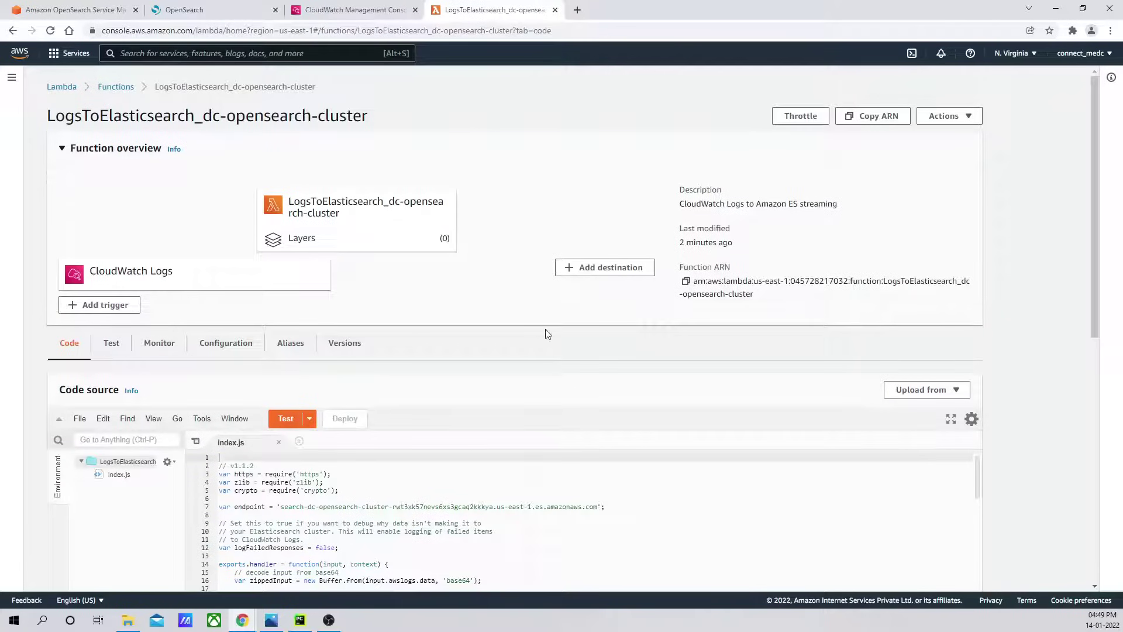
pyautogui.click(345, 10)
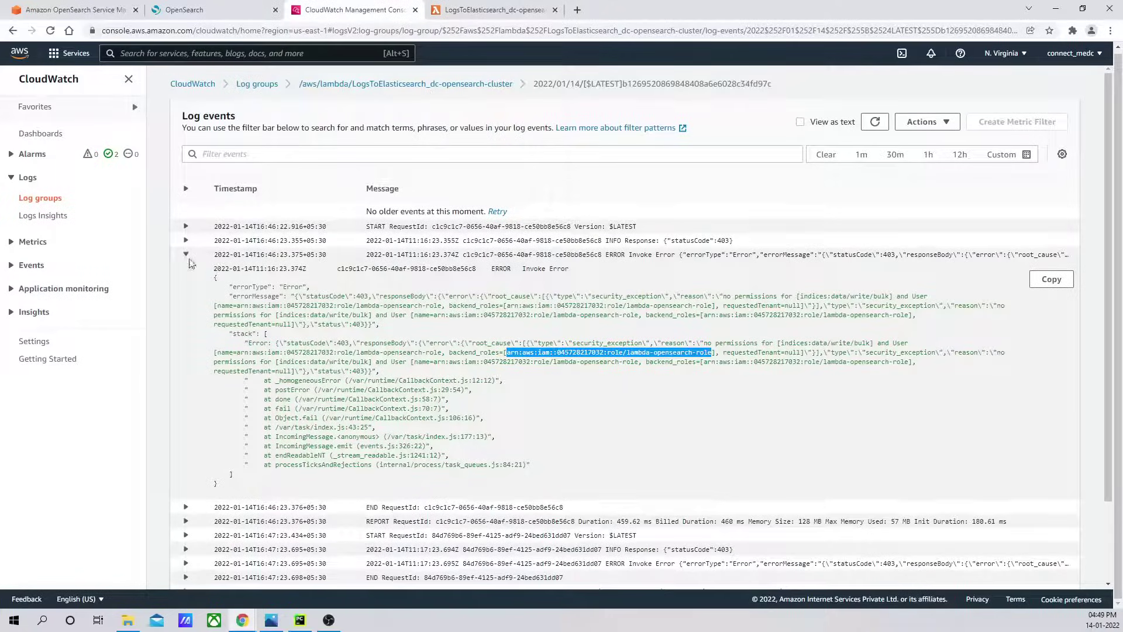
# Collapse the error event and reload the Lambda's log events twice to check for new entries.
pyautogui.click(186, 255)
pyautogui.click(885, 121)
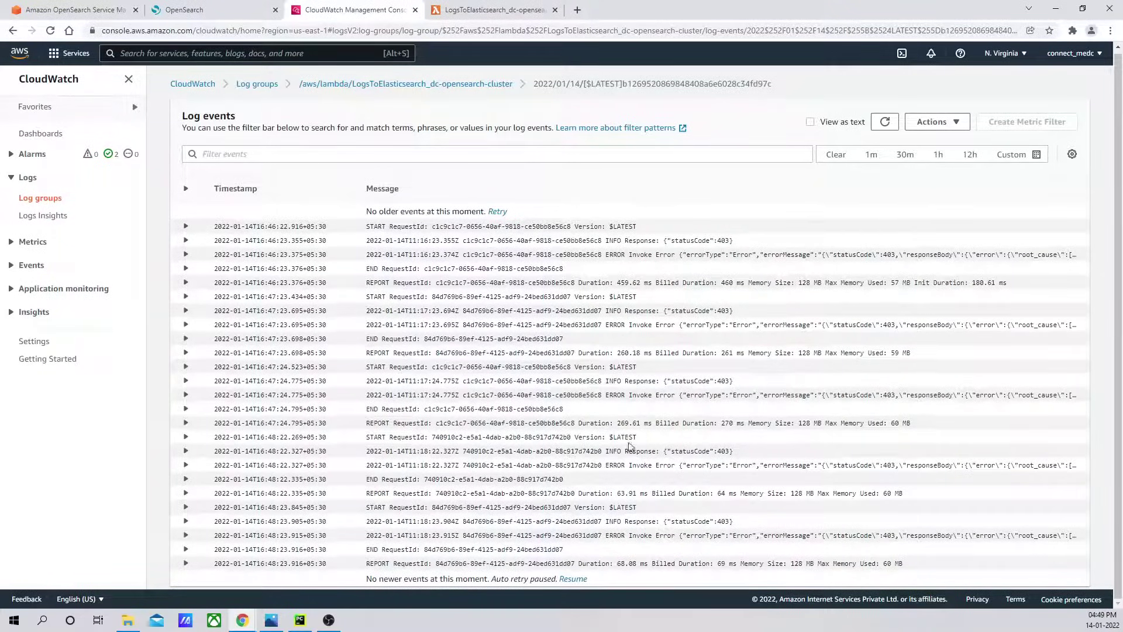
pyautogui.click(884, 121)
pyautogui.click(199, 9)
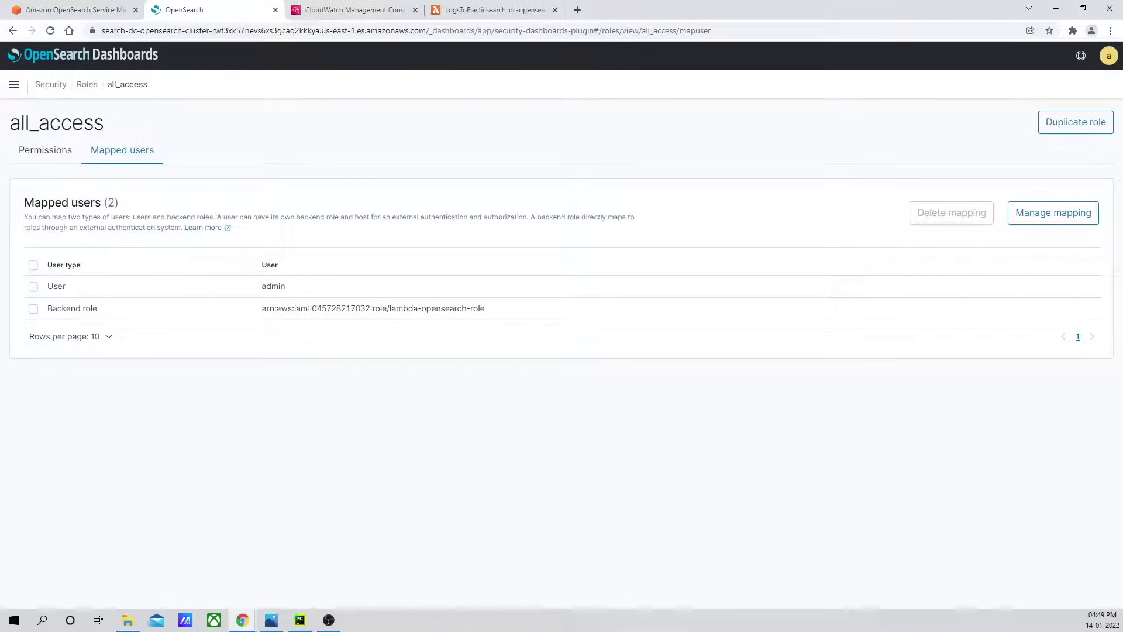
# From Discover, start a * index pattern that matches the cwl-2022.01.14 index, then view CloudWatch.
pyautogui.click(14, 84)
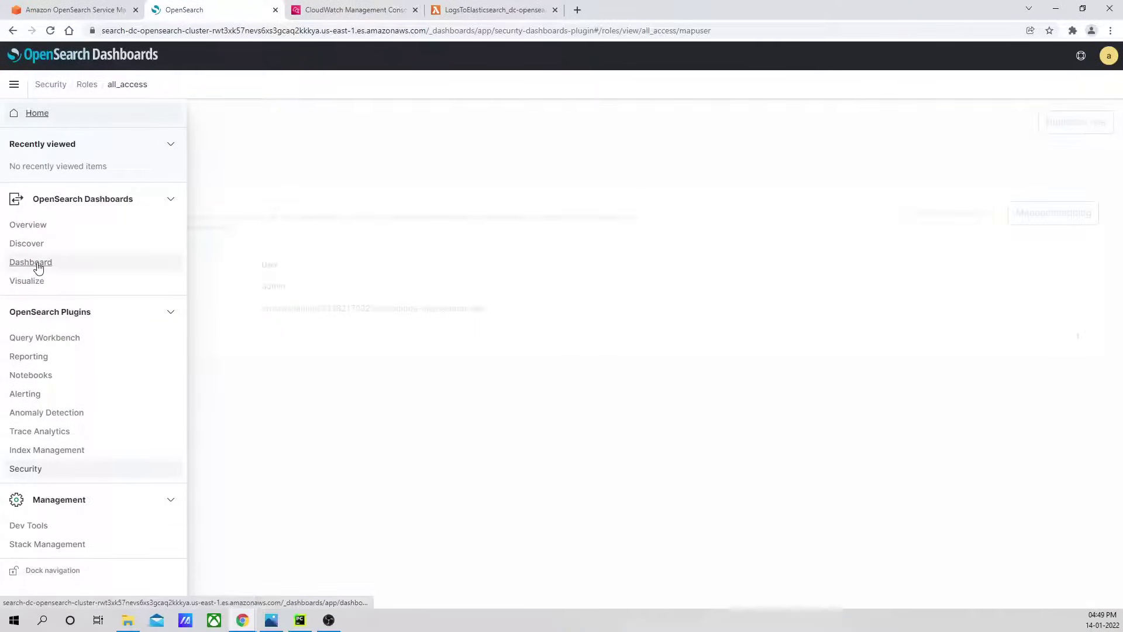
pyautogui.click(36, 244)
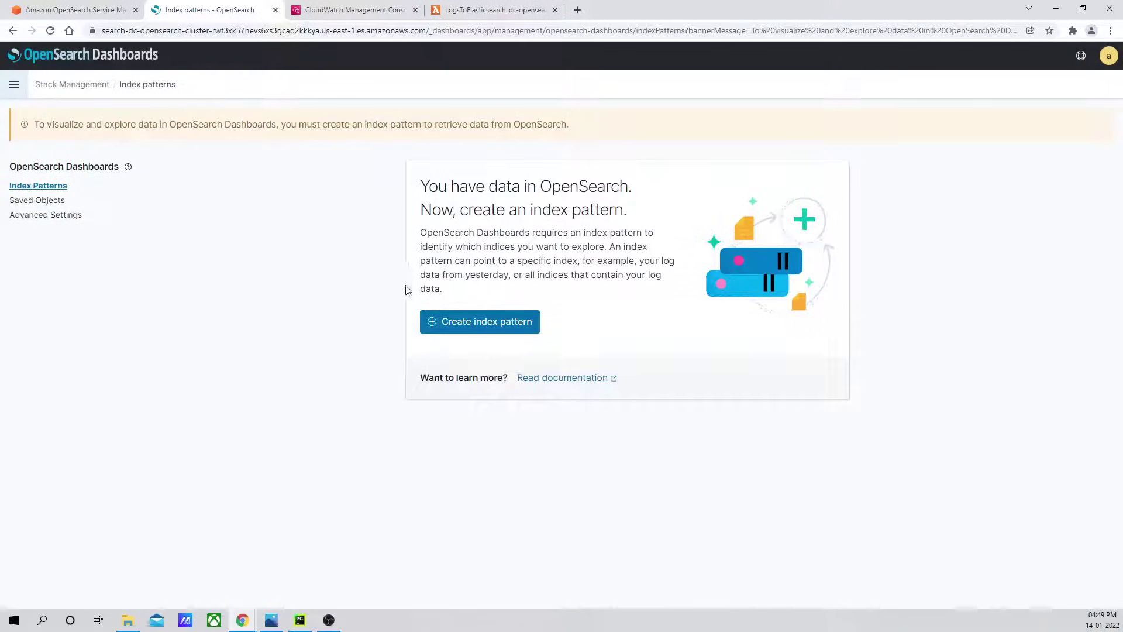
pyautogui.click(501, 327)
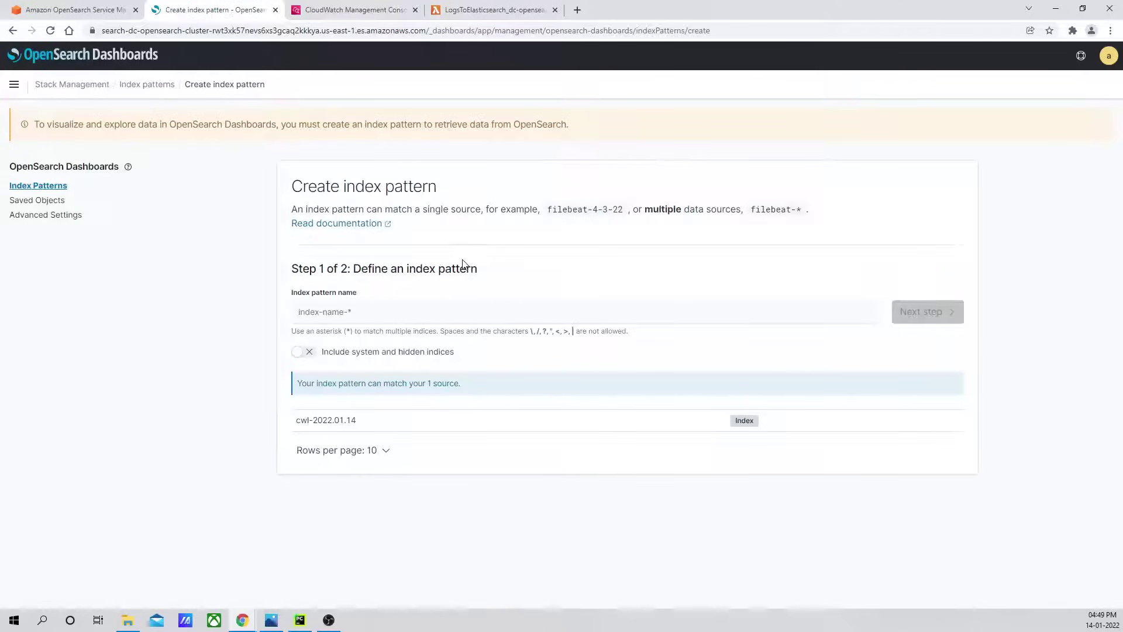
pyautogui.click(368, 311)
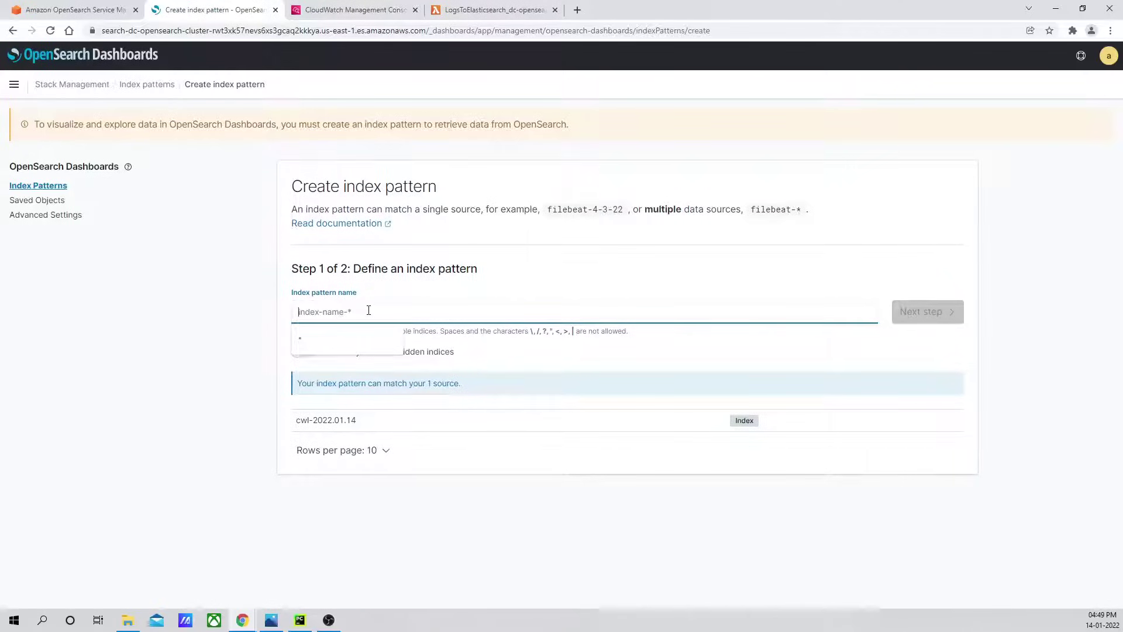
pyautogui.click(331, 334)
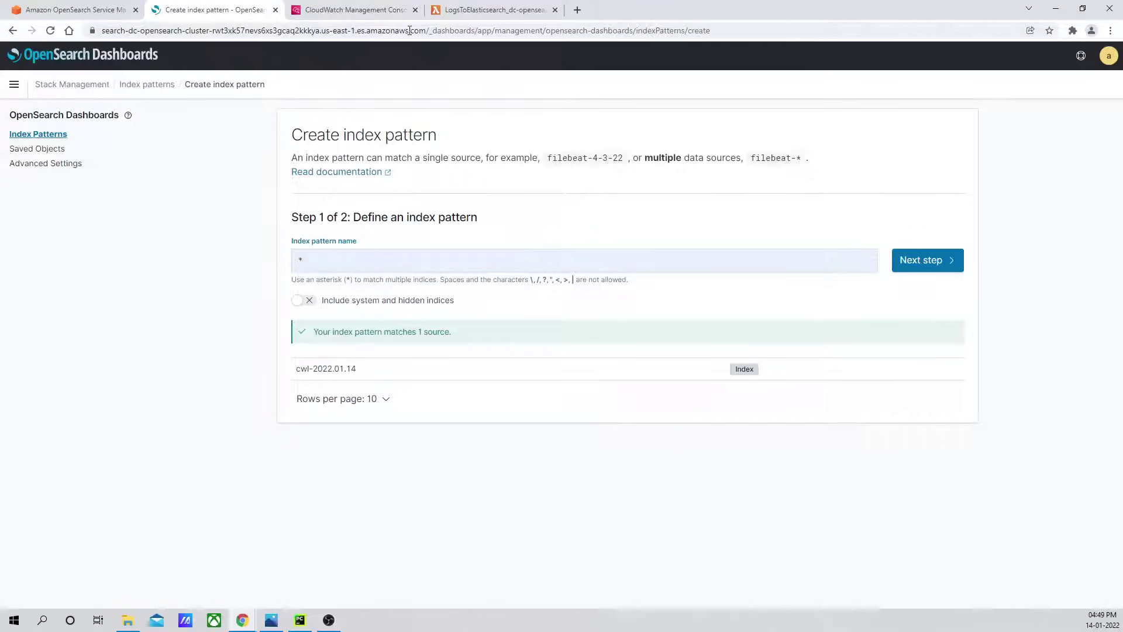
pyautogui.click(352, 10)
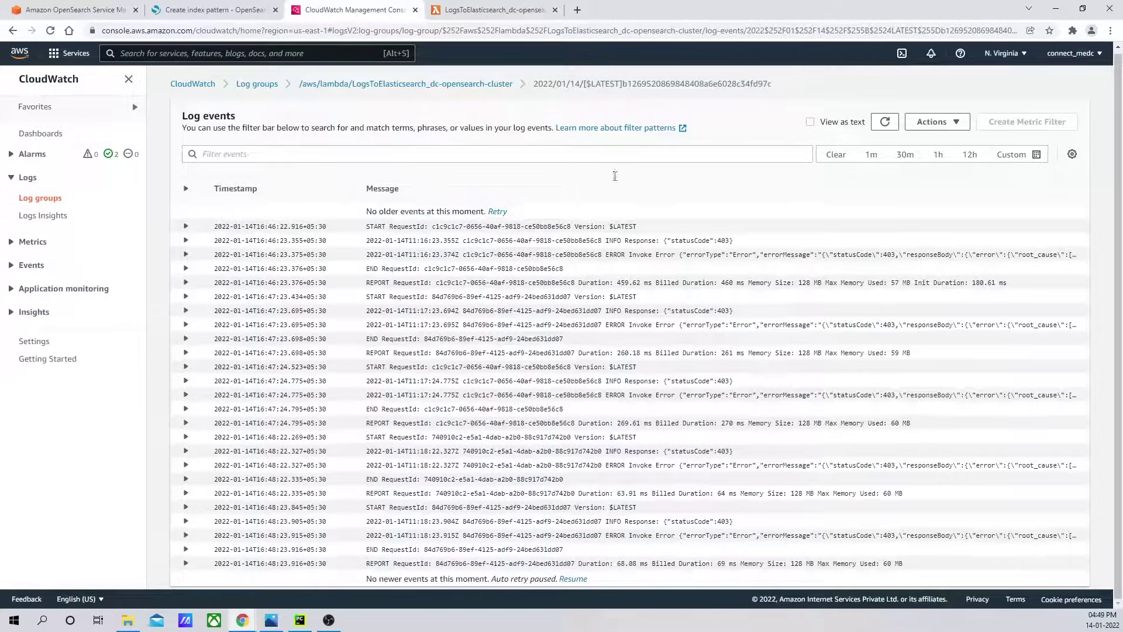
# Reload the CloudWatch log events and check the Success event's item counts before returning.
pyautogui.click(885, 122)
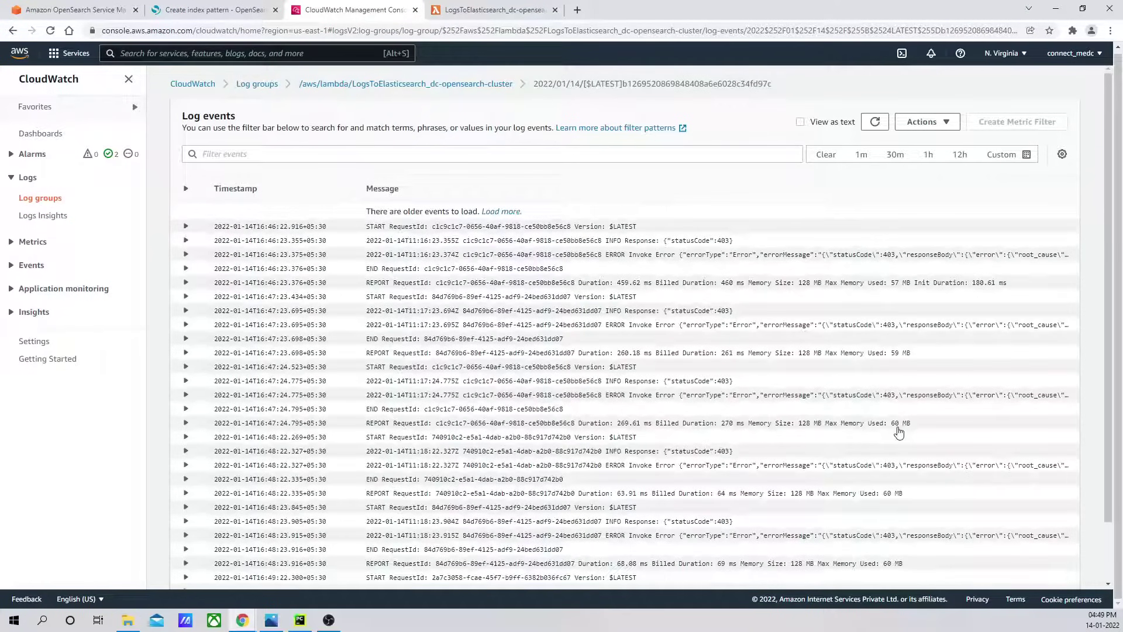
pyautogui.scroll(-2, 824, 471)
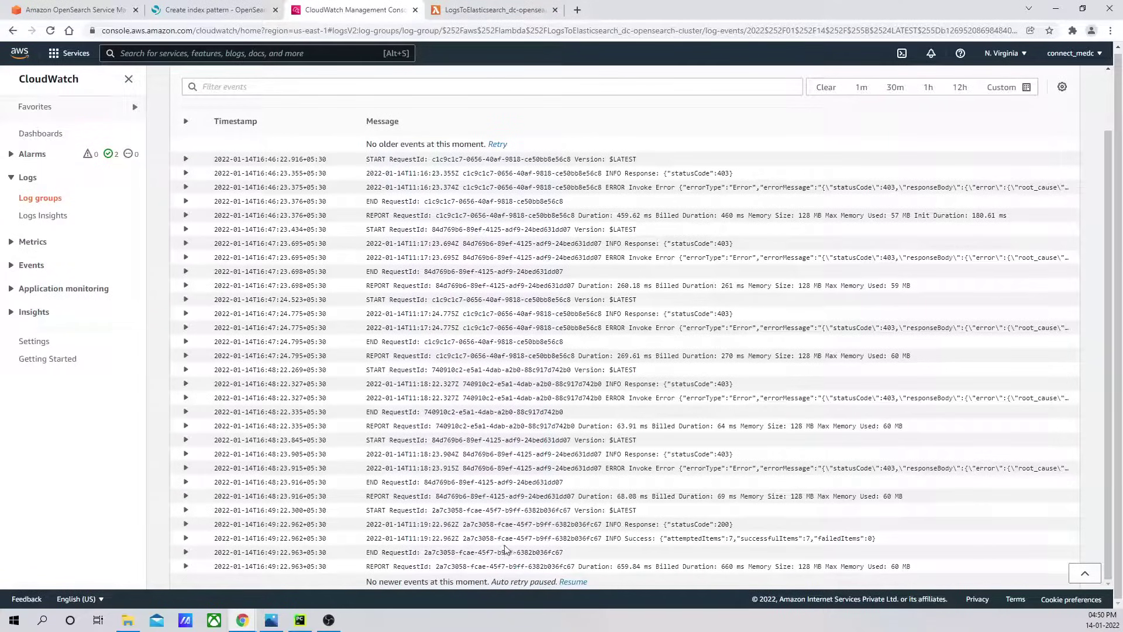
pyautogui.click(622, 541)
pyautogui.scroll(-1, 526, 522)
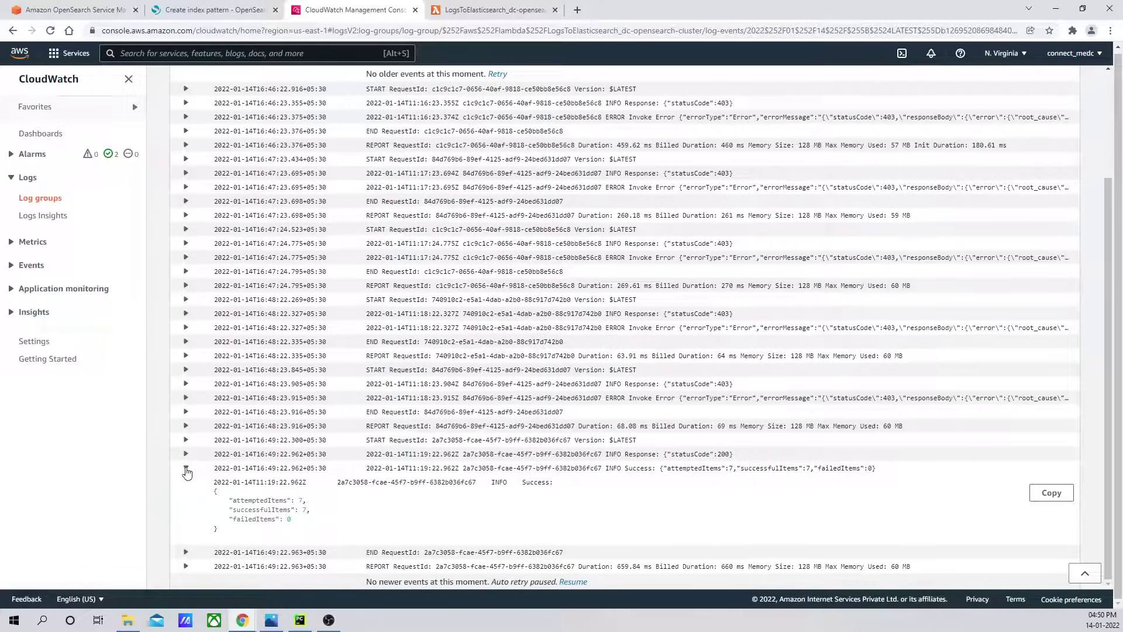
pyautogui.click(186, 469)
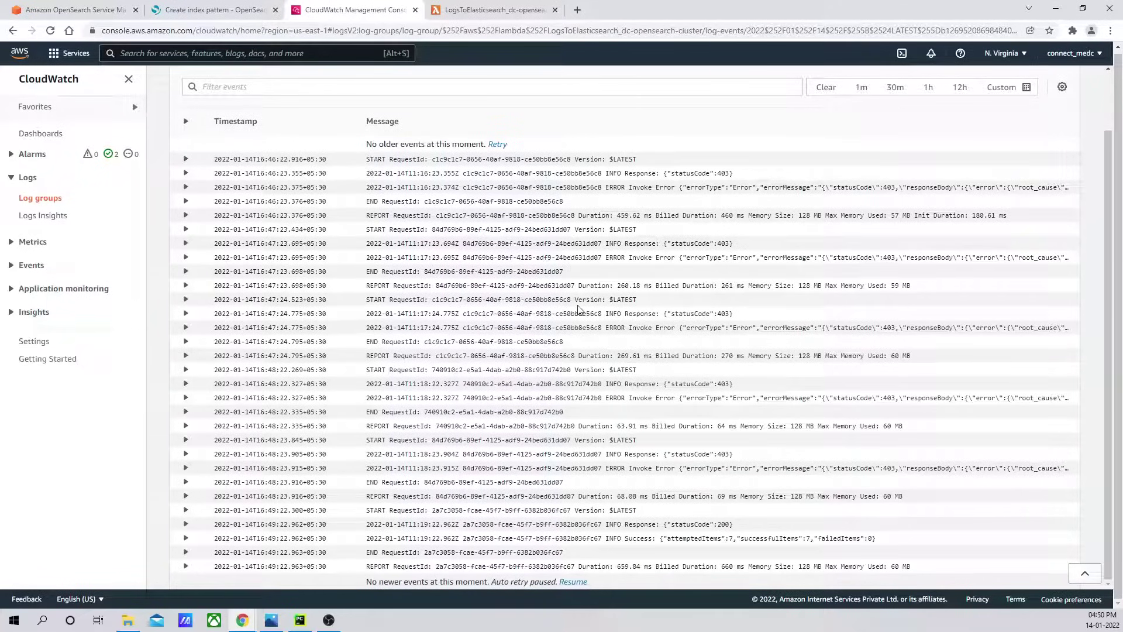
pyautogui.click(221, 11)
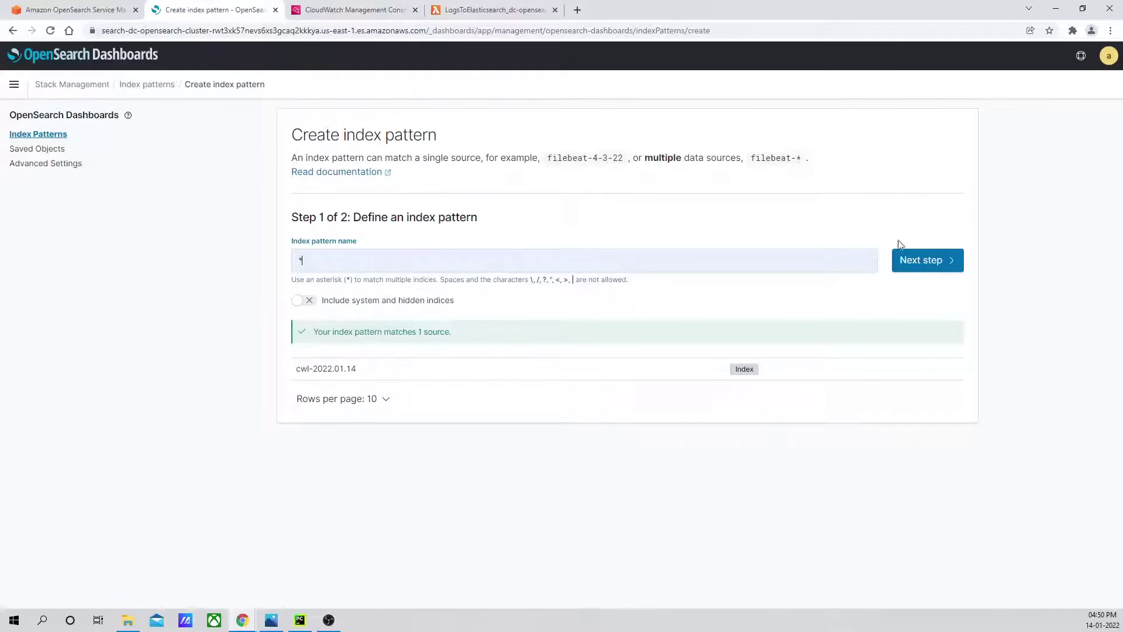
pyautogui.click(936, 261)
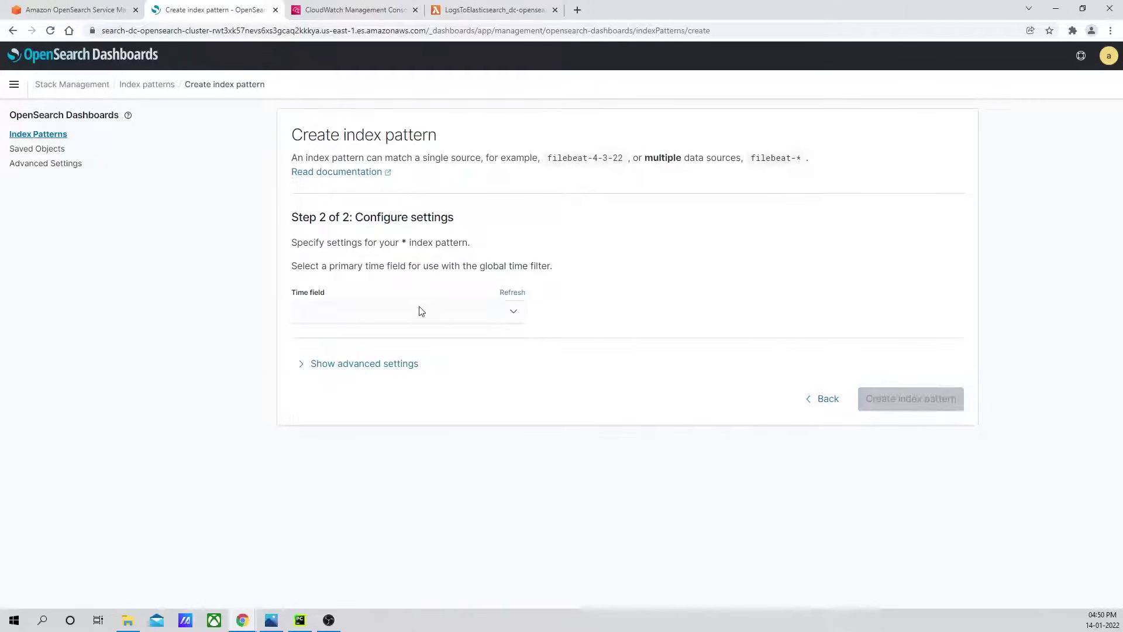
pyautogui.click(514, 316)
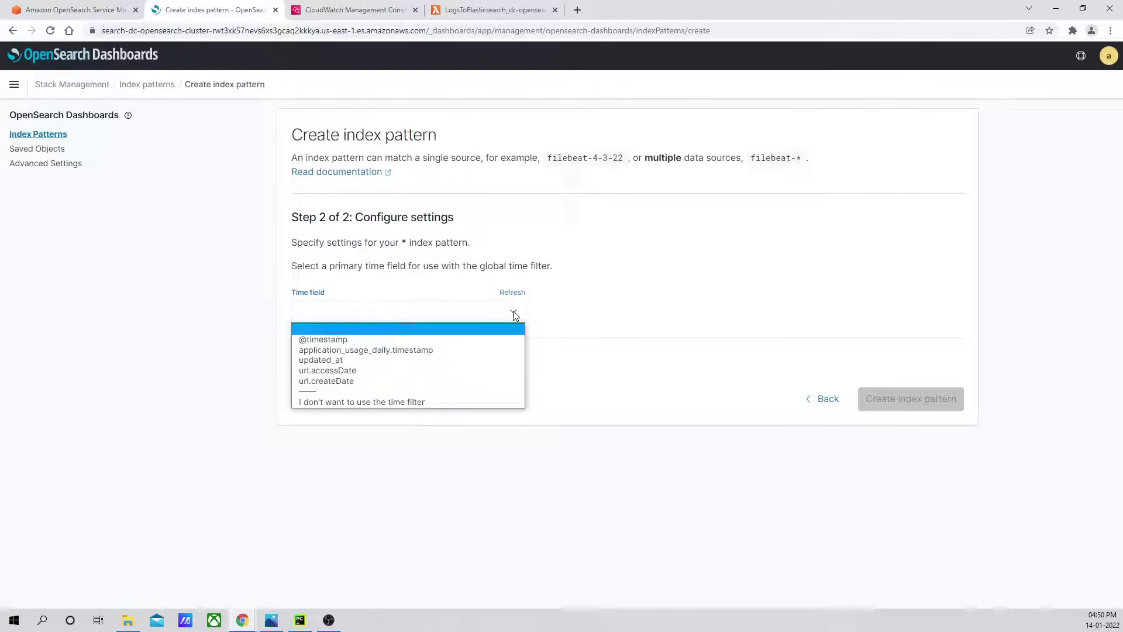
pyautogui.click(399, 339)
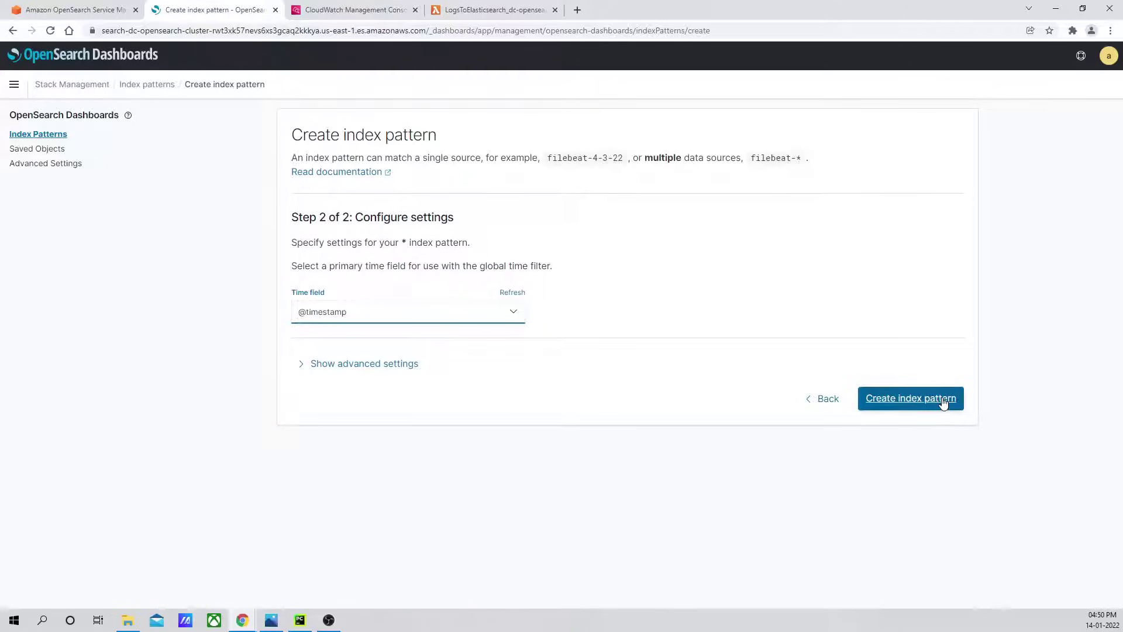
pyautogui.click(907, 403)
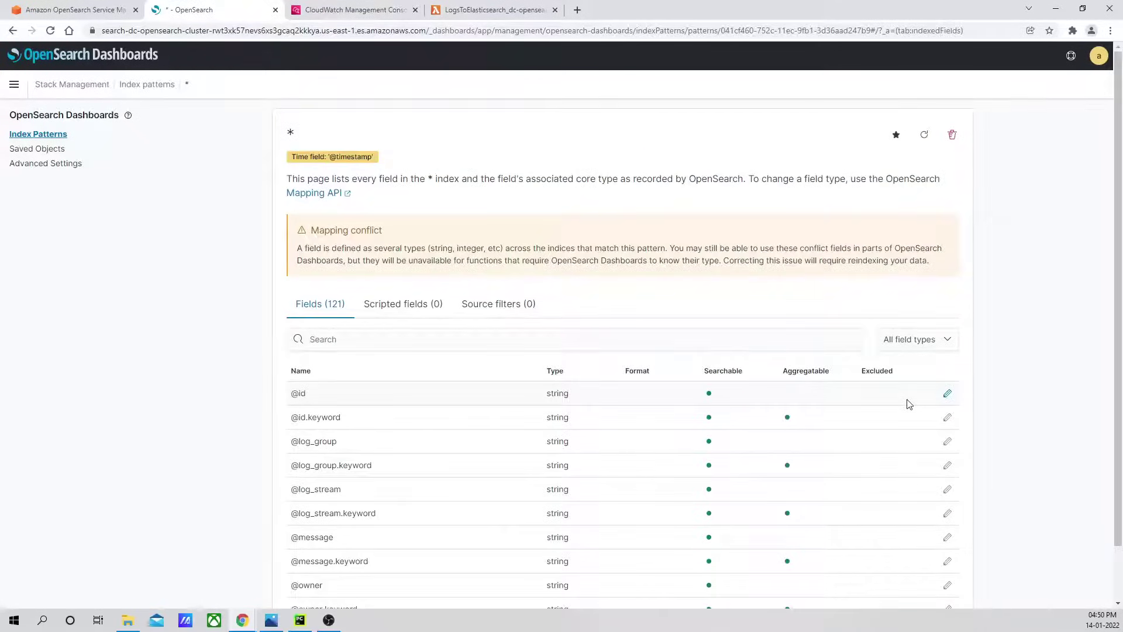
pyautogui.scroll(-1, 906, 392)
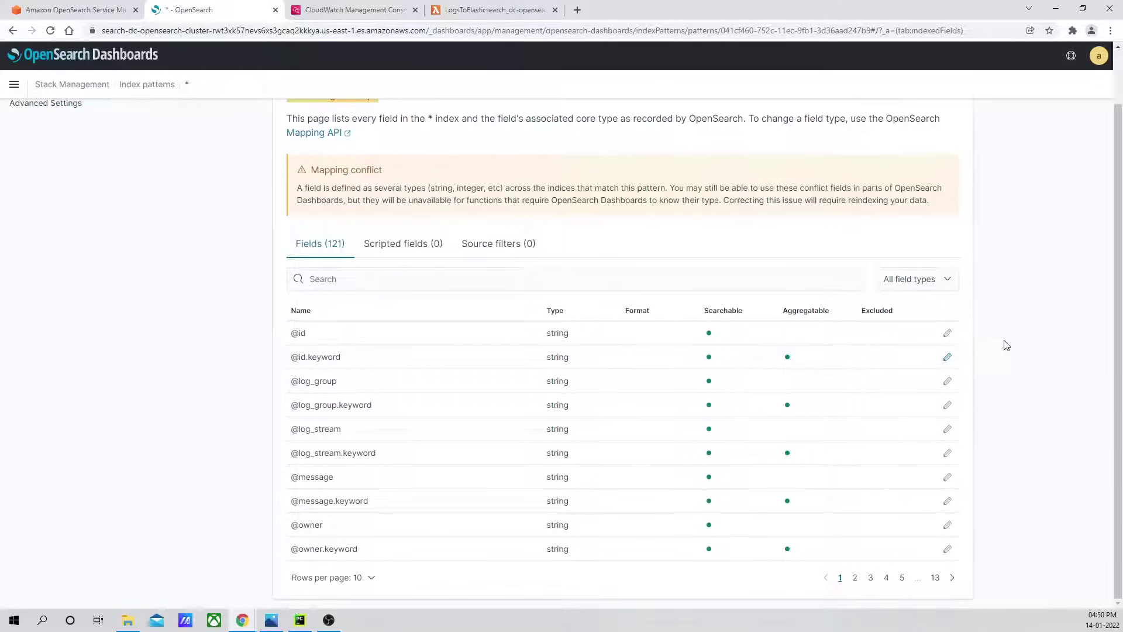
pyautogui.scroll(1, 1005, 345)
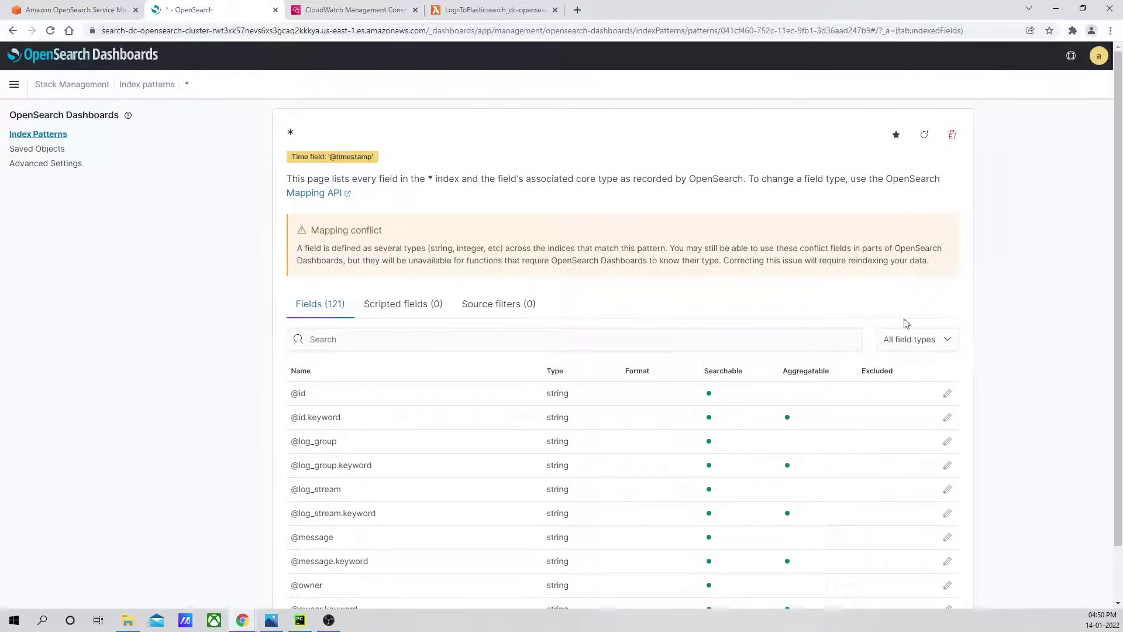
pyautogui.click(14, 84)
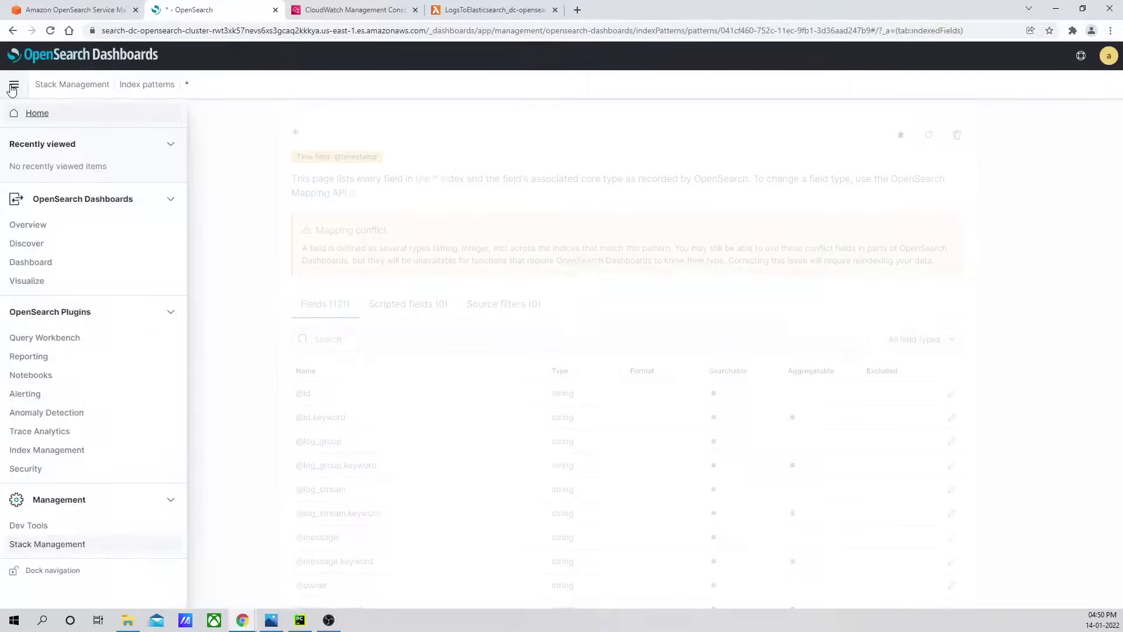
pyautogui.click(31, 246)
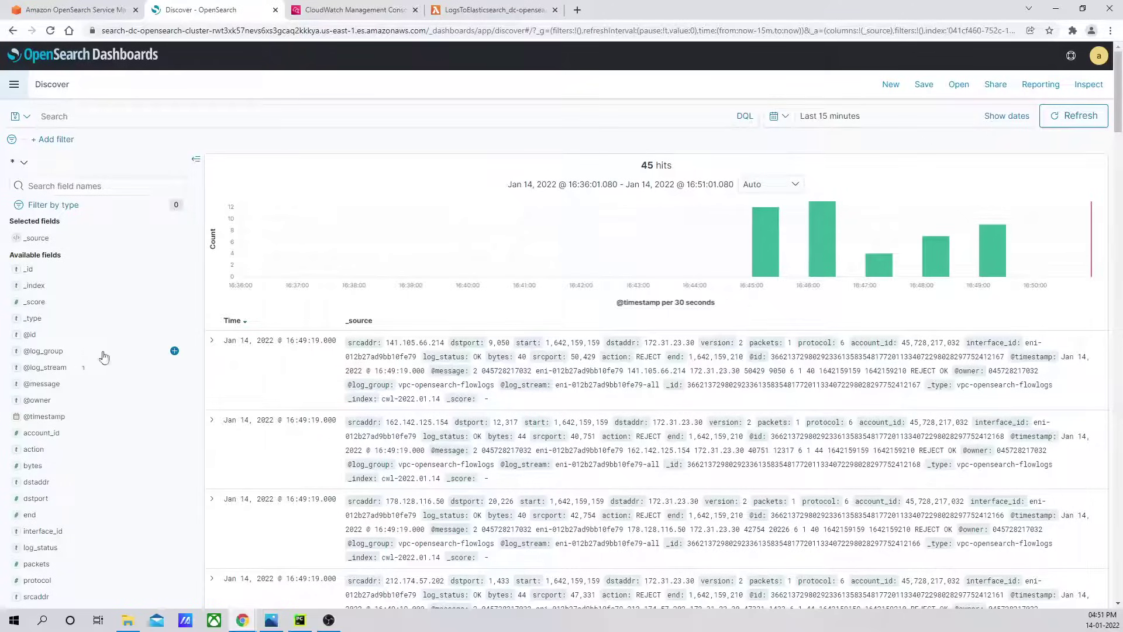
pyautogui.click(174, 351)
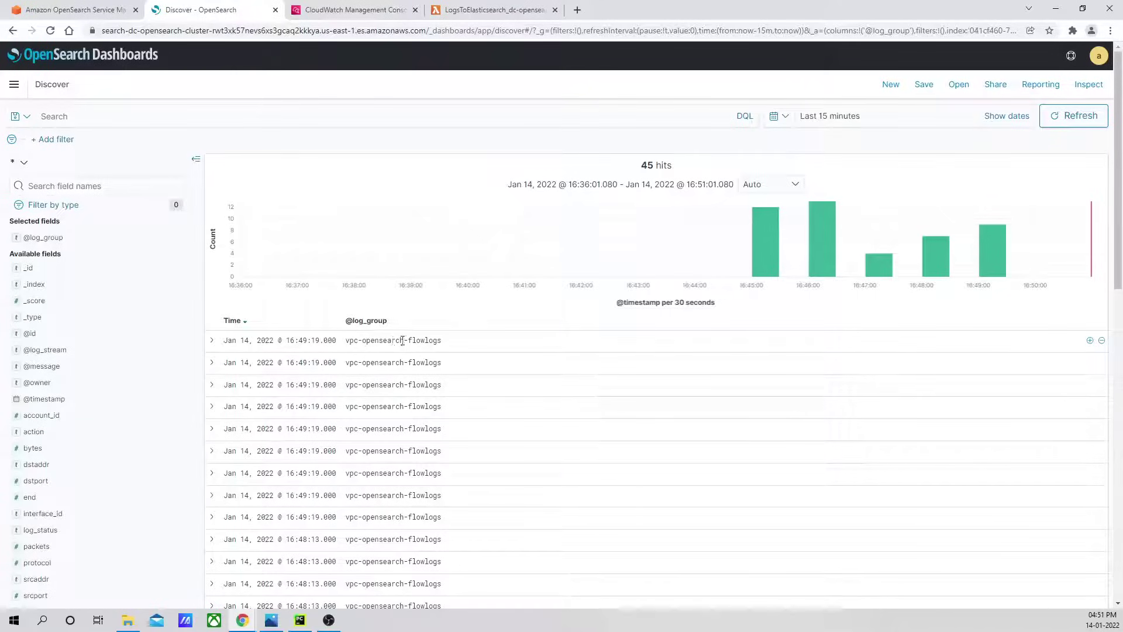
pyautogui.moveTo(93, 354)
pyautogui.click(174, 350)
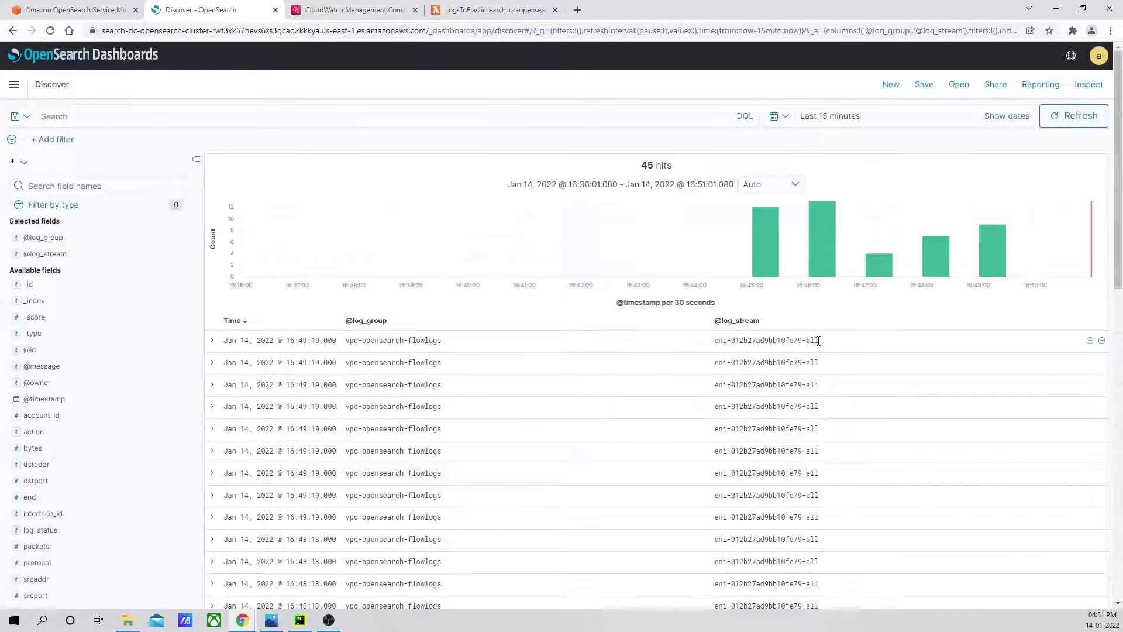
pyautogui.click(360, 14)
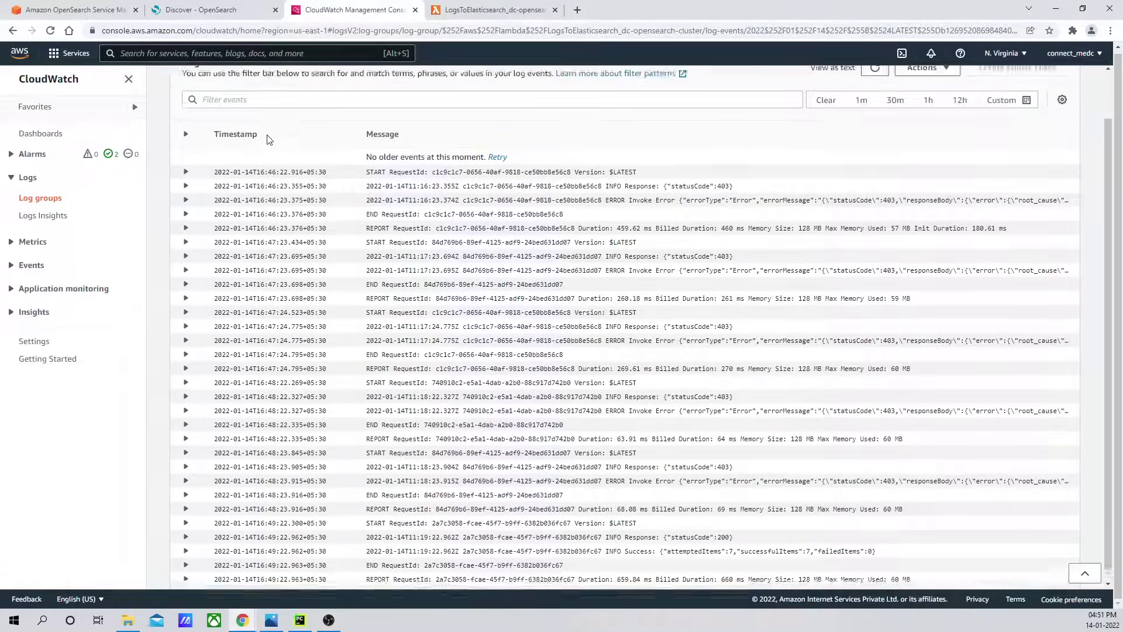
# Check the TestLogGroupCreation and vpc-opensearch-flowlogs log groups, confirming the single eni-012b27ad9bb10fe79-all stream.
pyautogui.scroll(2, 268, 140)
pyautogui.click(257, 87)
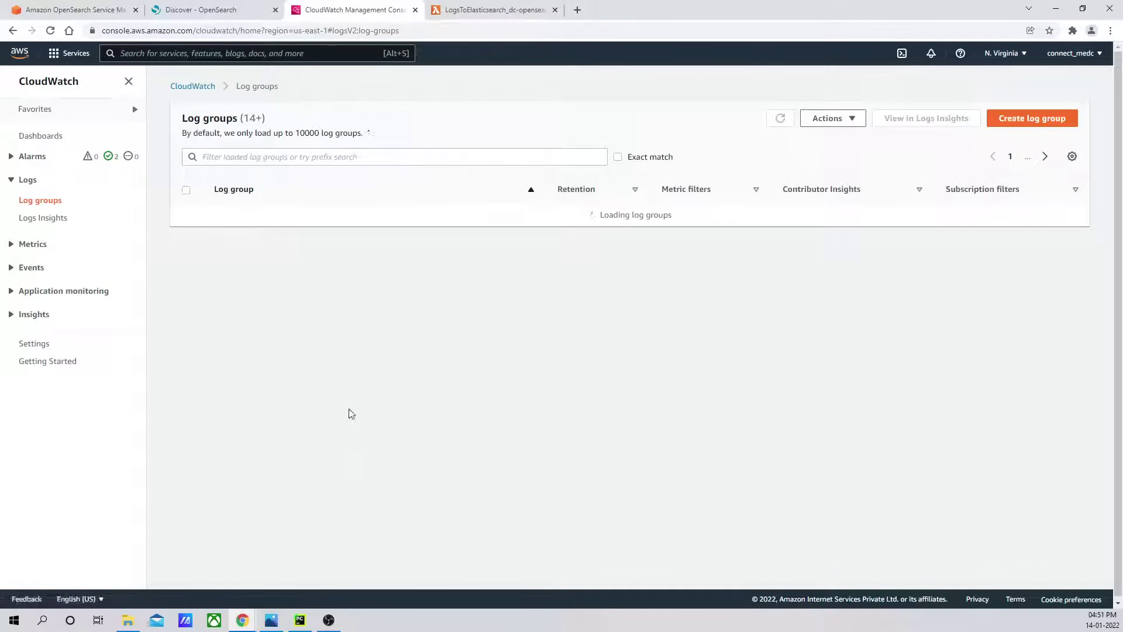
pyautogui.scroll(-1, 411, 403)
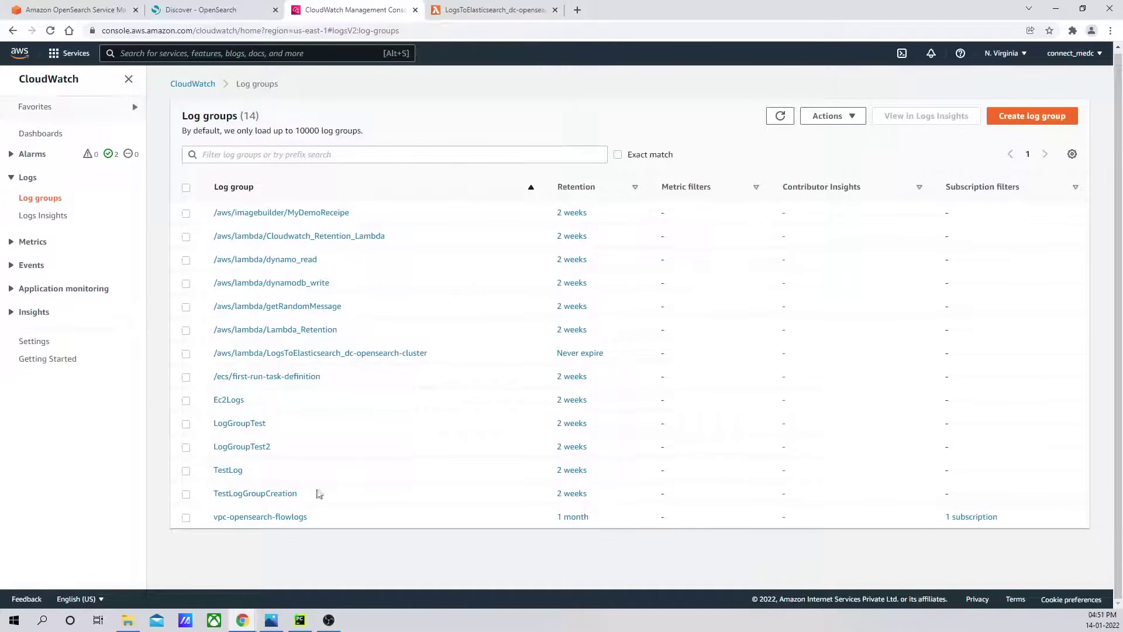
pyautogui.click(276, 494)
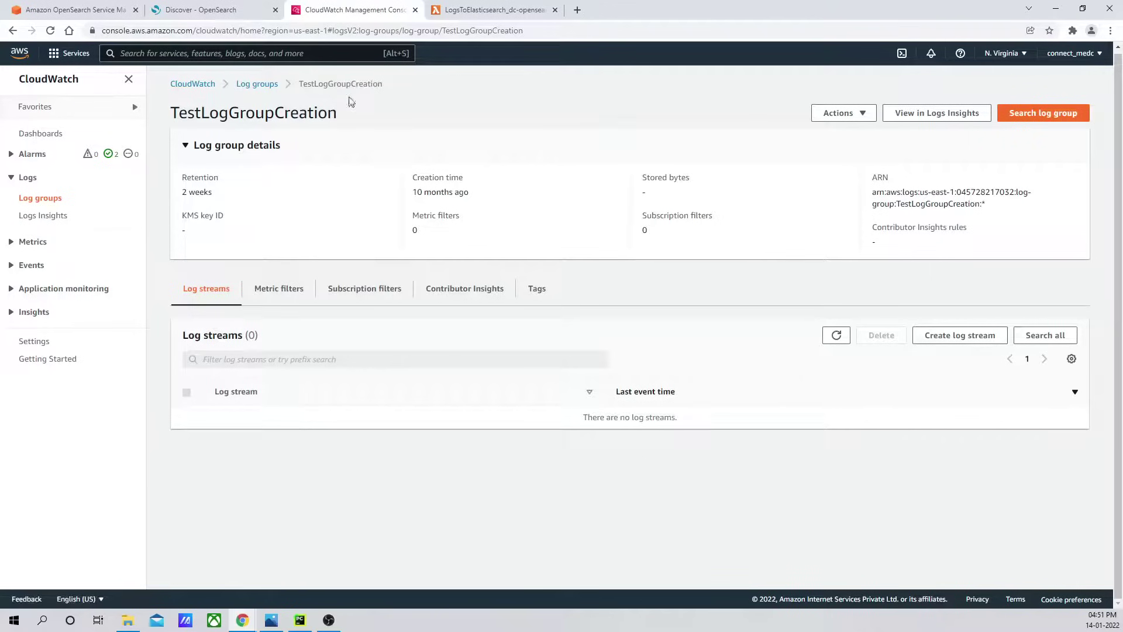
pyautogui.click(251, 86)
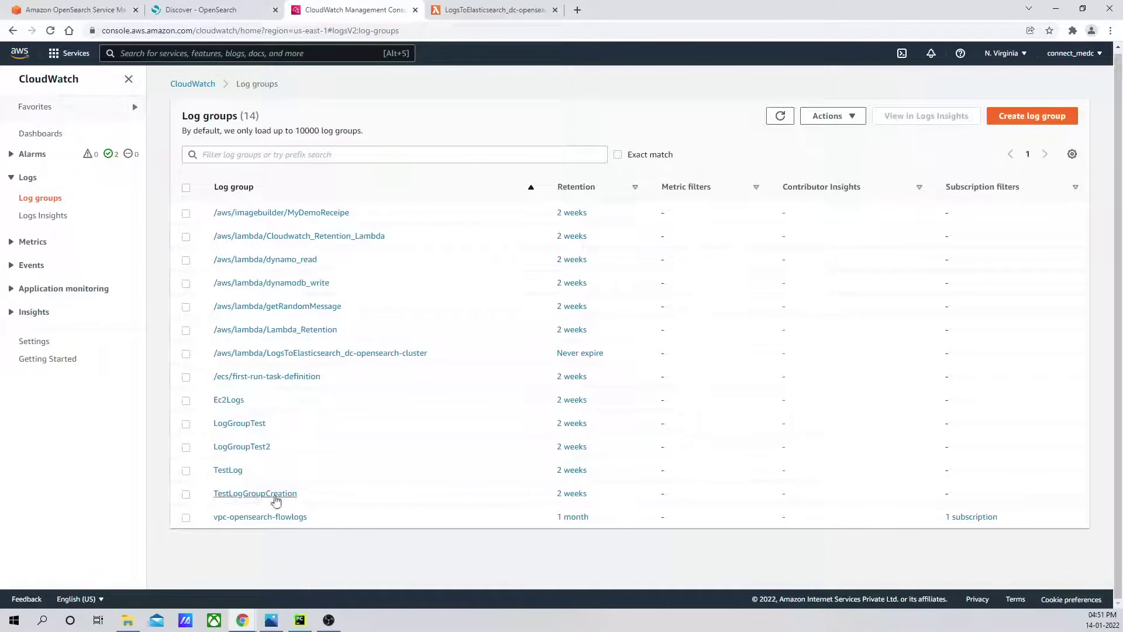
pyautogui.click(252, 518)
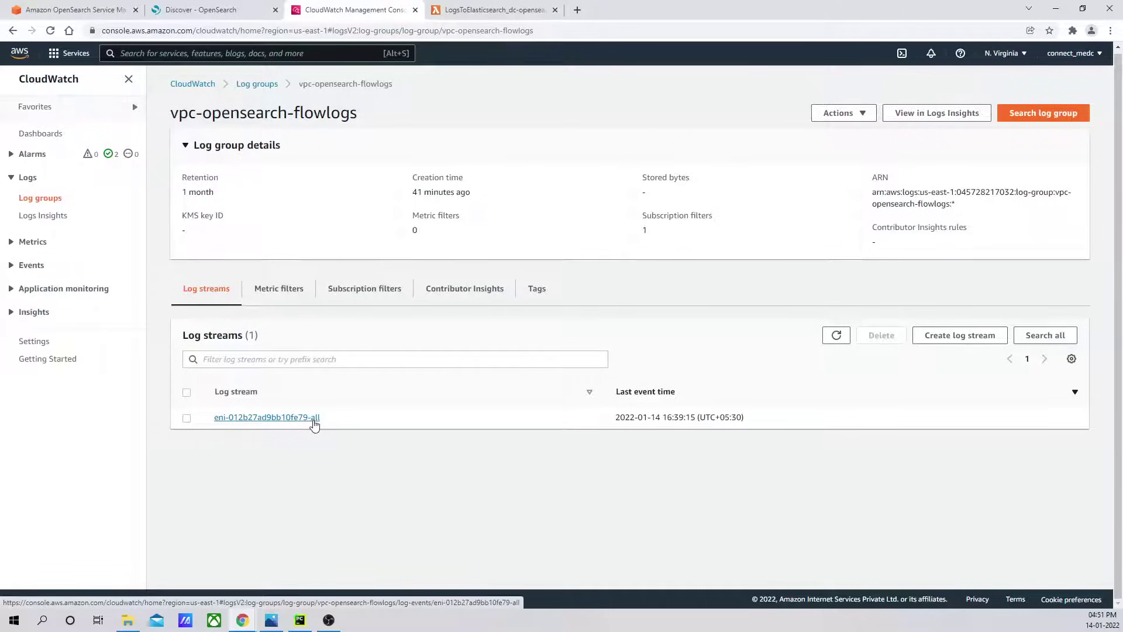
pyautogui.click(177, 12)
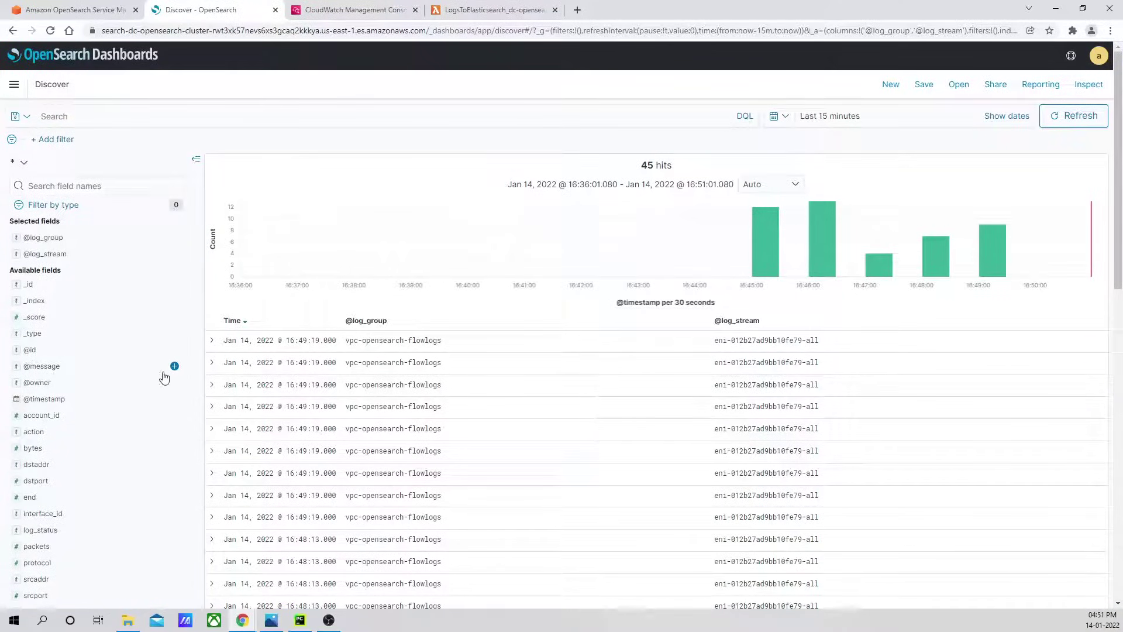
pyautogui.click(174, 366)
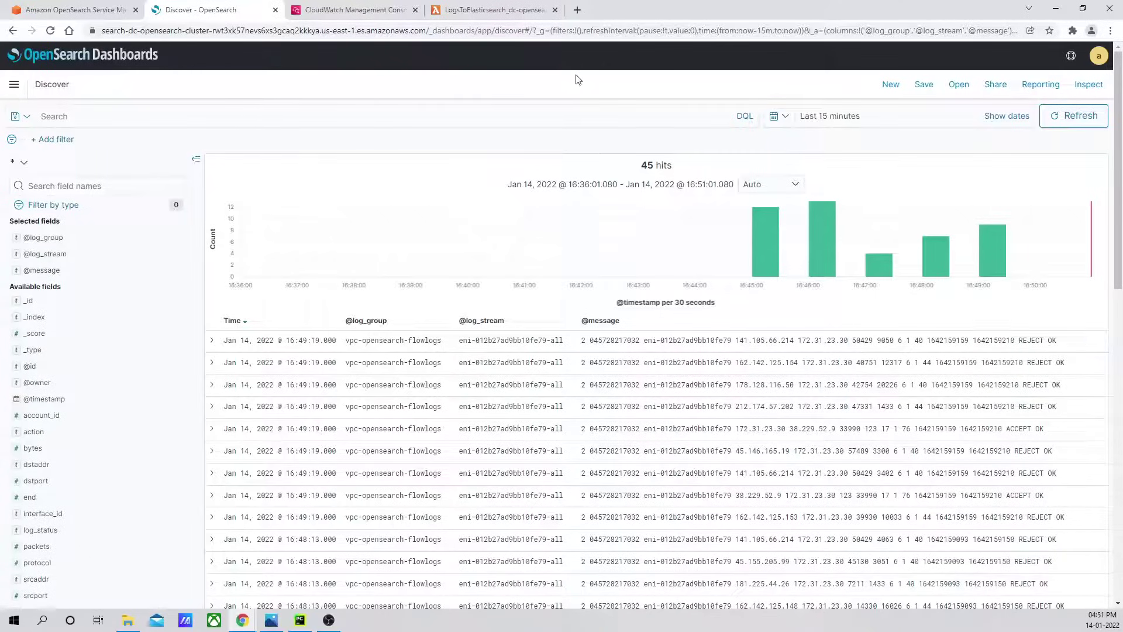
pyautogui.click(349, 9)
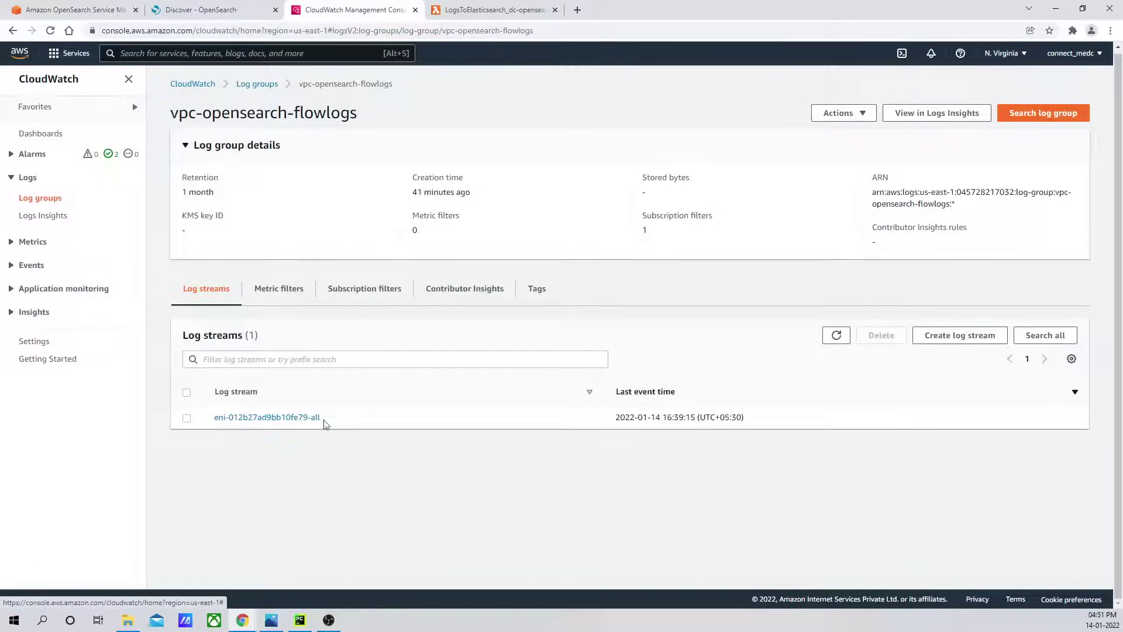
# Open the eni-012b27ad9bb10fe79-all stream and select the first event's full message to compare.
pyautogui.click(294, 418)
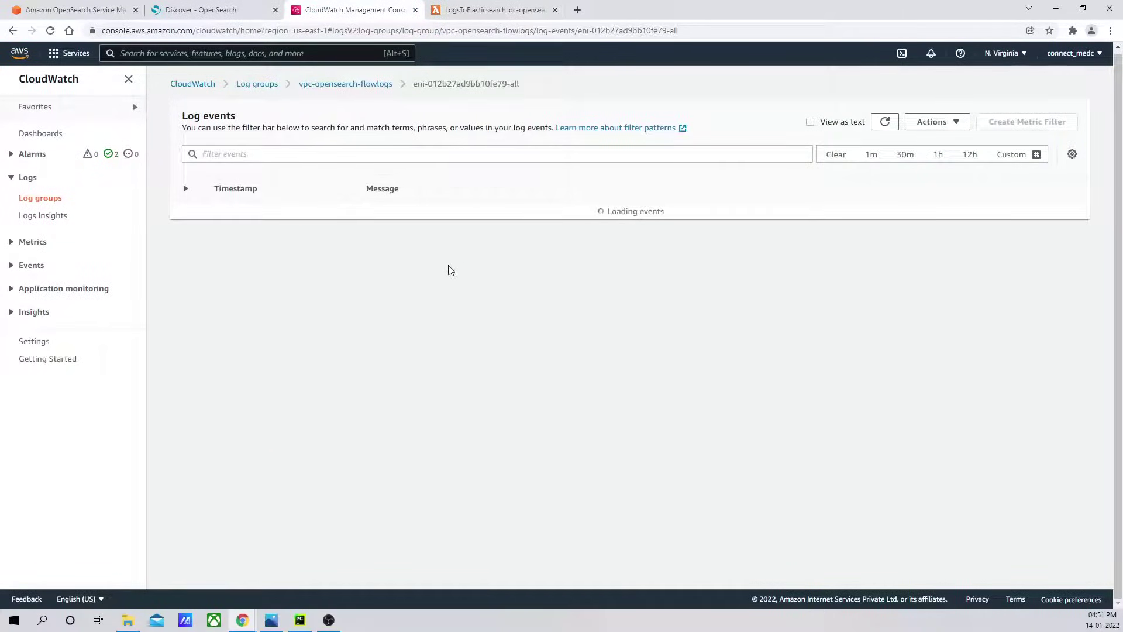
pyautogui.scroll(3, 599, 303)
pyautogui.scroll(15, 599, 303)
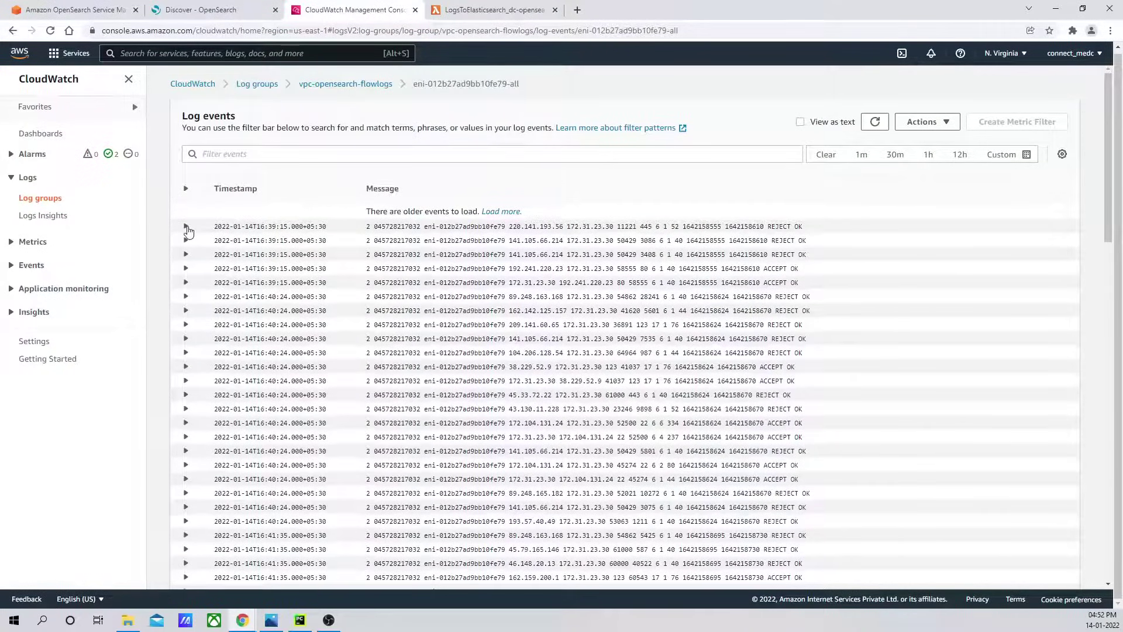
pyautogui.click(185, 226)
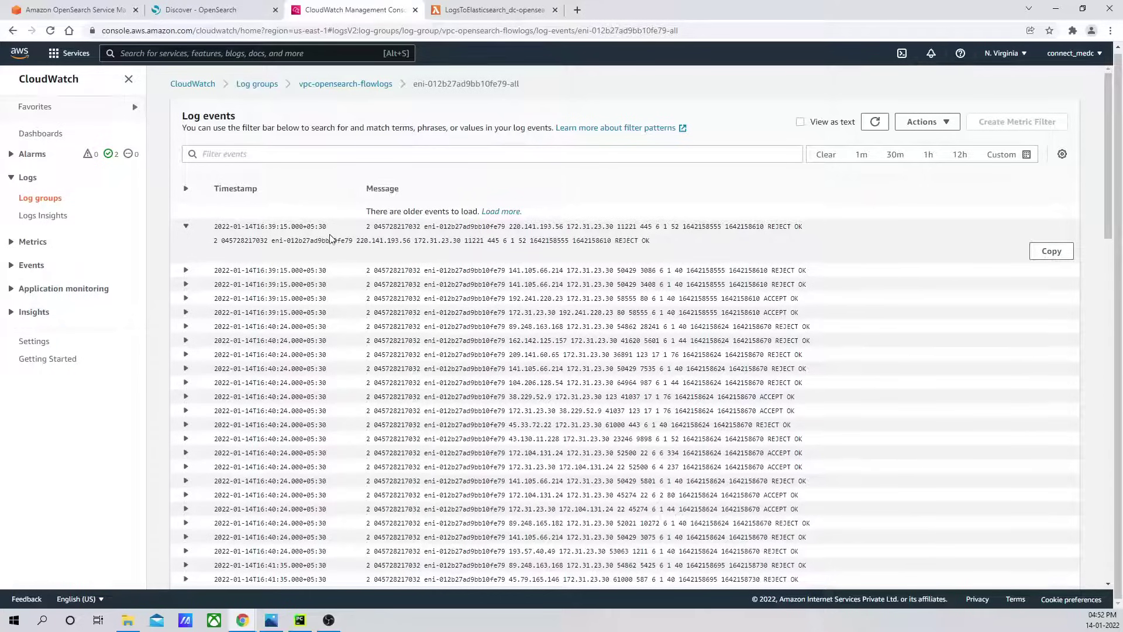
pyautogui.moveTo(215, 242); pyautogui.dragTo(273, 144)
pyautogui.click(260, 12)
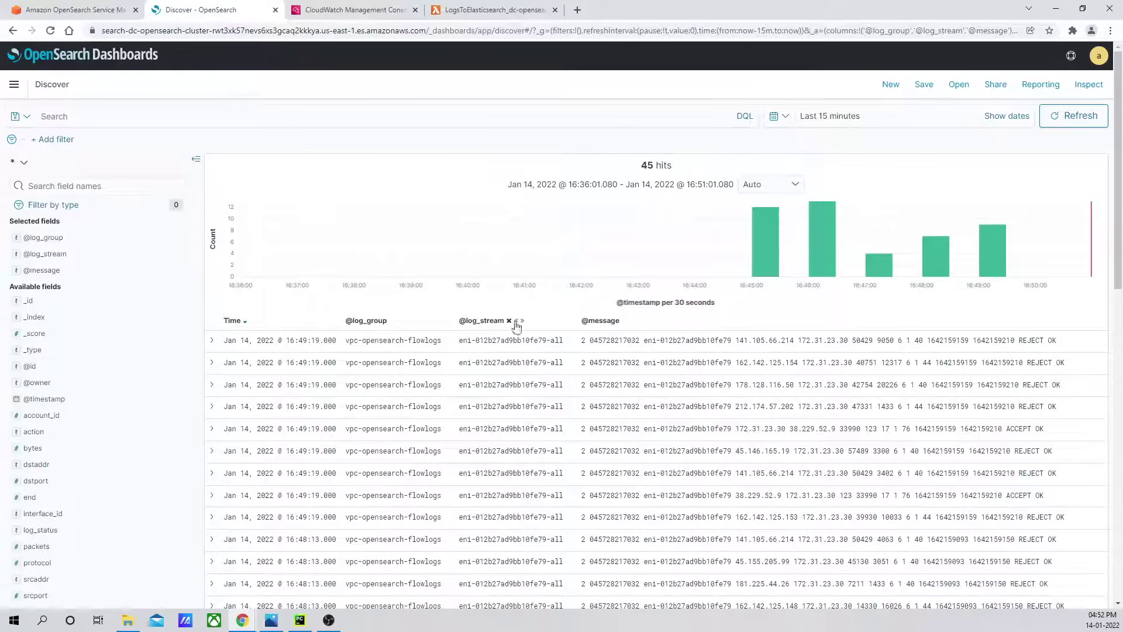
pyautogui.moveTo(592, 340); pyautogui.dragTo(1055, 343)
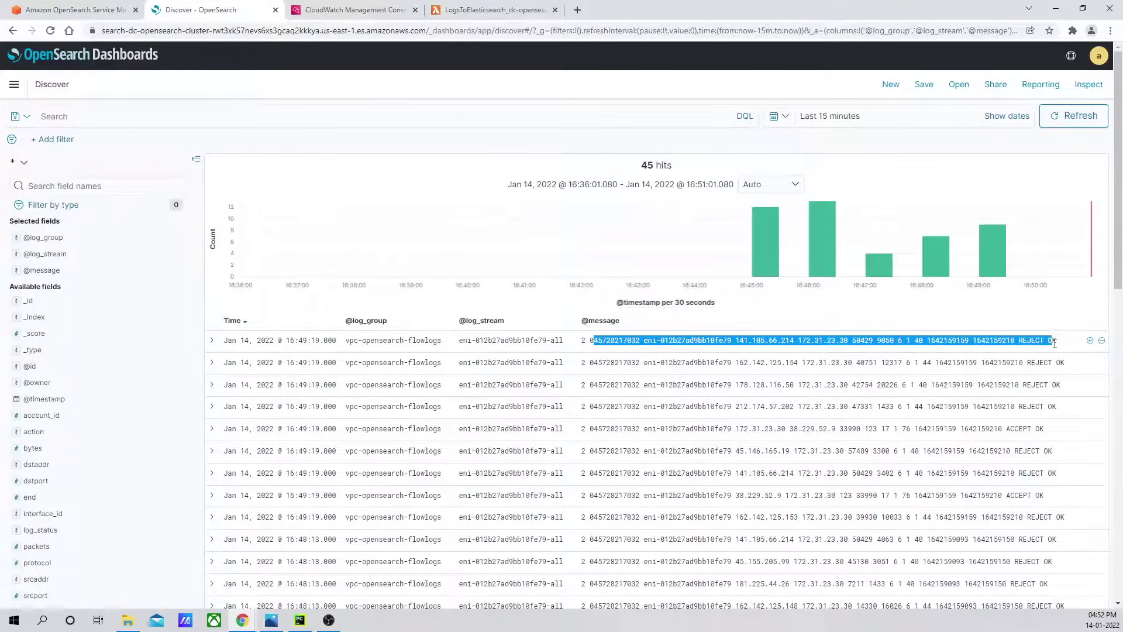
pyautogui.scroll(-12, 858, 354)
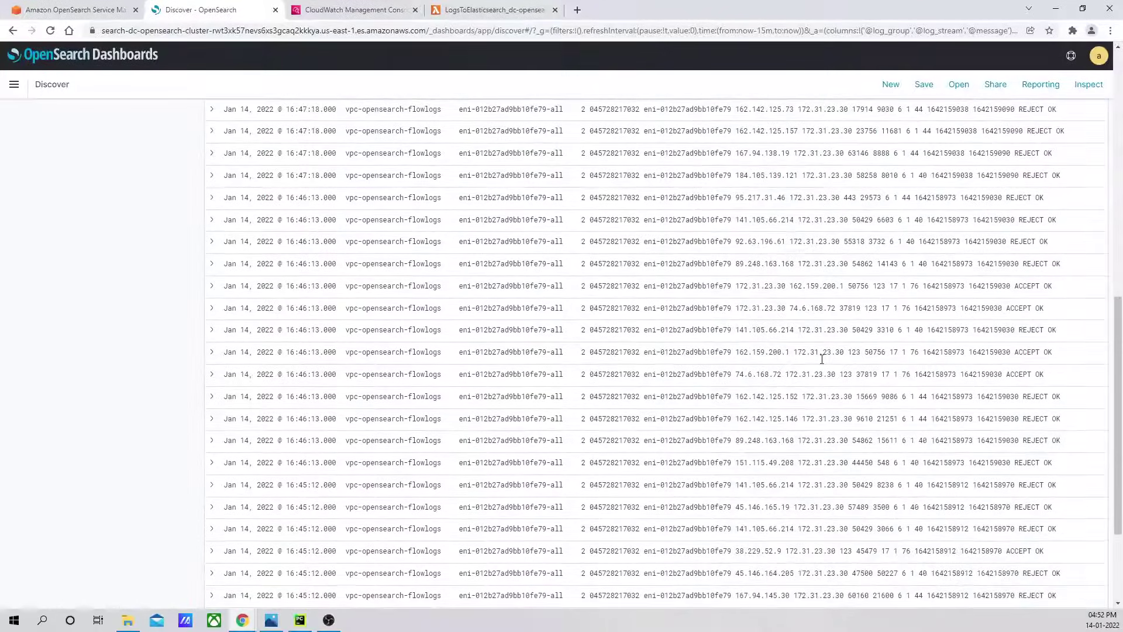
pyautogui.scroll(12, 821, 359)
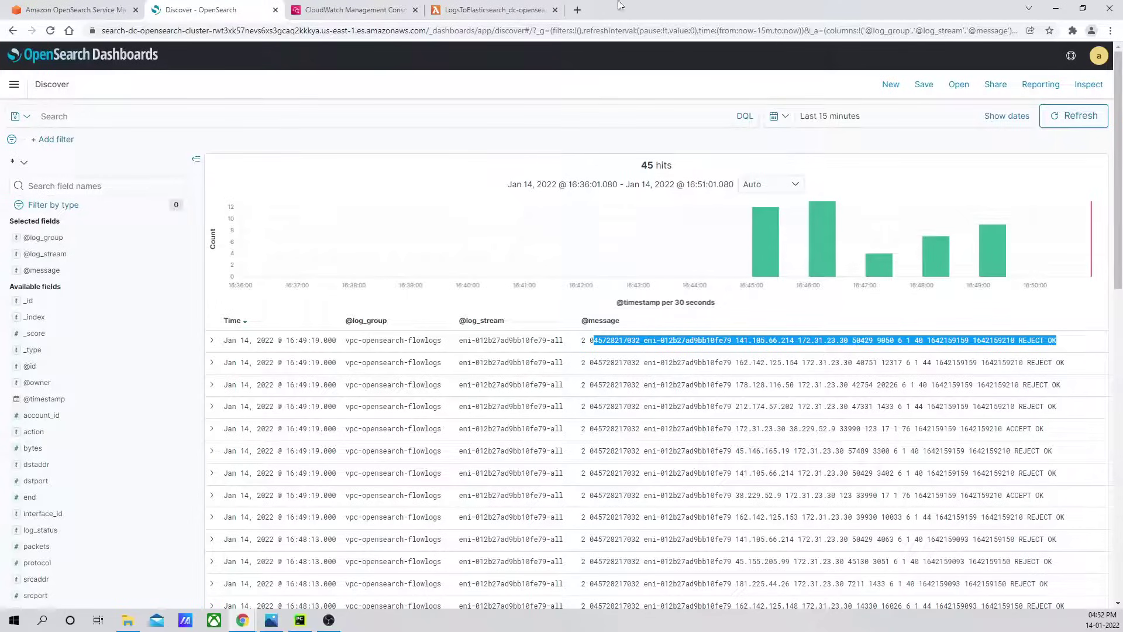
# Back in CloudWatch, open the vpc-opensearch-flowlogs log group from the Log groups list.
pyautogui.click(345, 10)
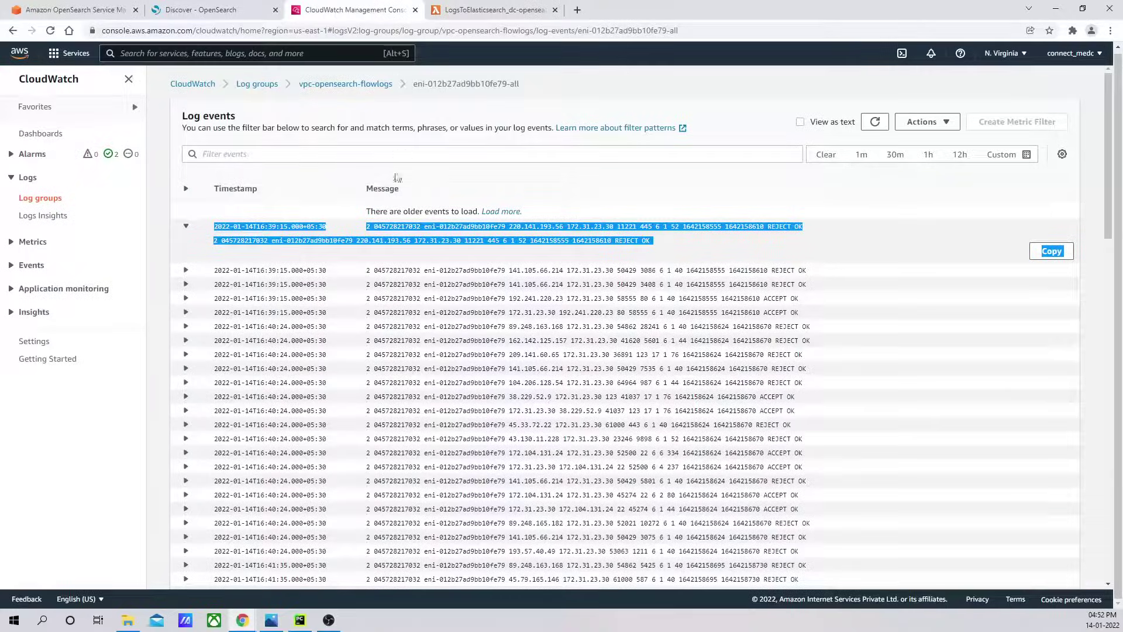
pyautogui.click(258, 86)
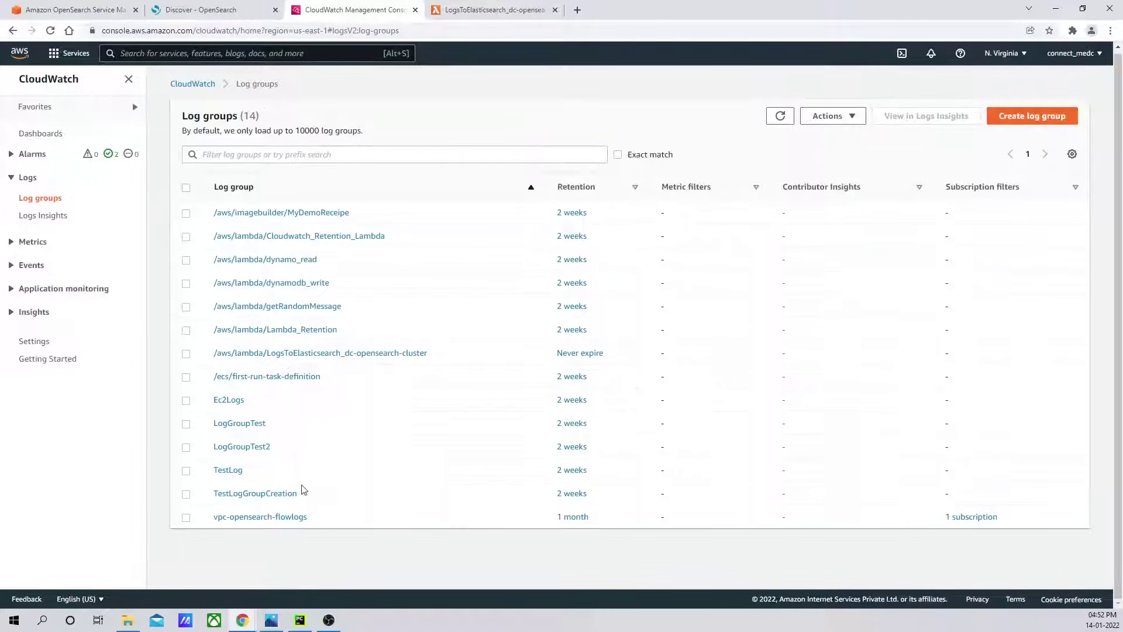
pyautogui.click(255, 517)
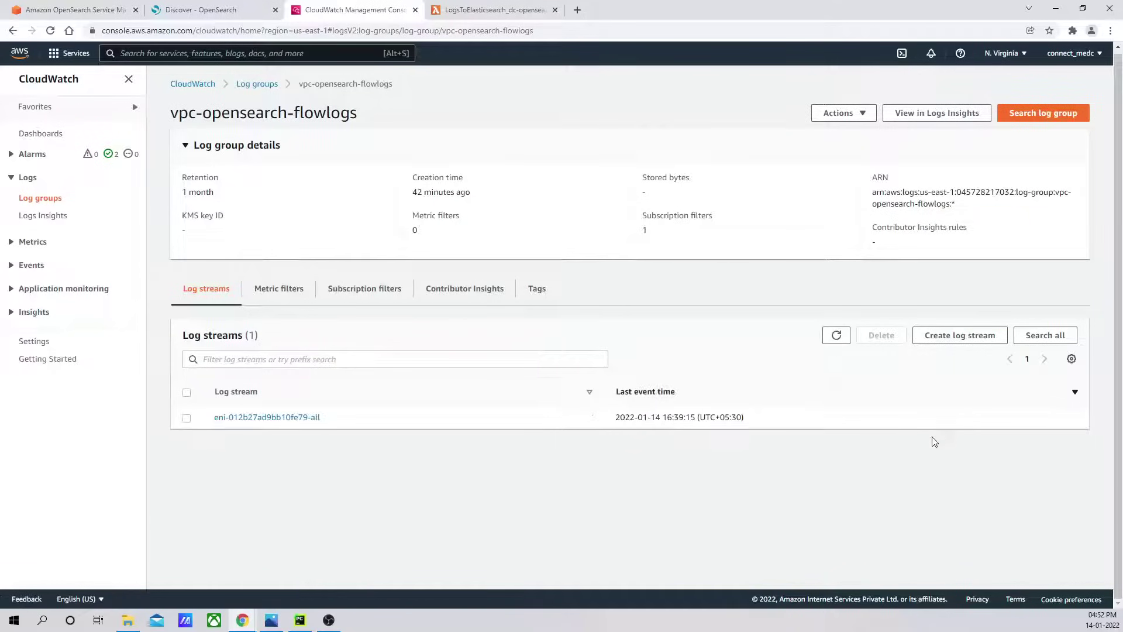
# Review the flow-log group's subscription filter and the LogsToElasticsearch Lambda function, then return to CloudWatch Log groups.
pyautogui.click(372, 288)
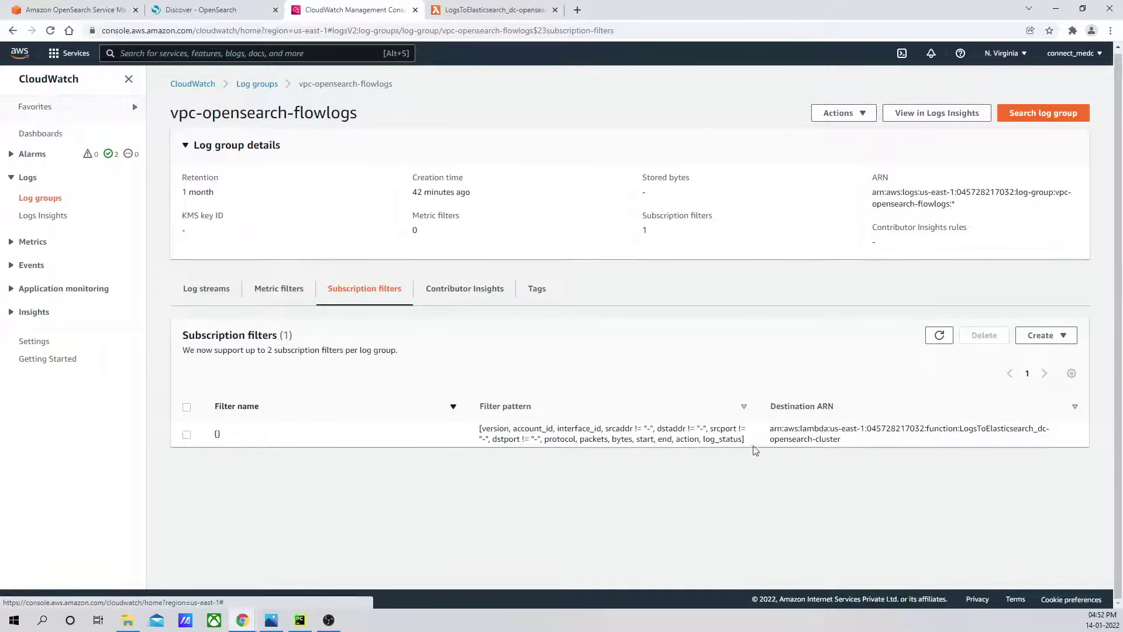
pyautogui.click(478, 9)
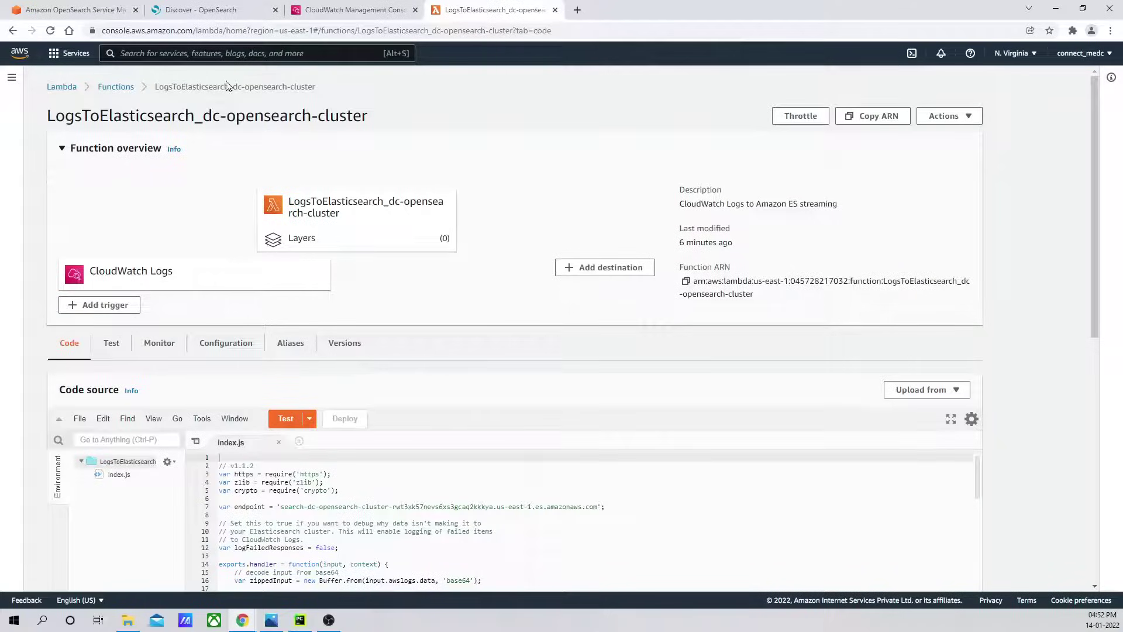
pyautogui.click(116, 87)
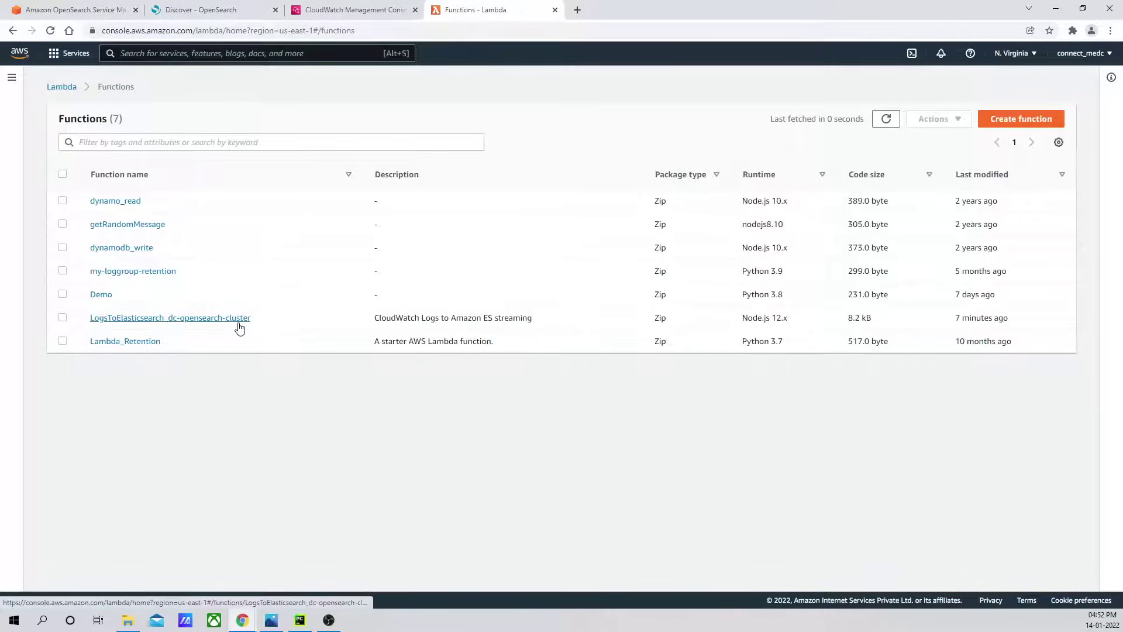
pyautogui.click(363, 10)
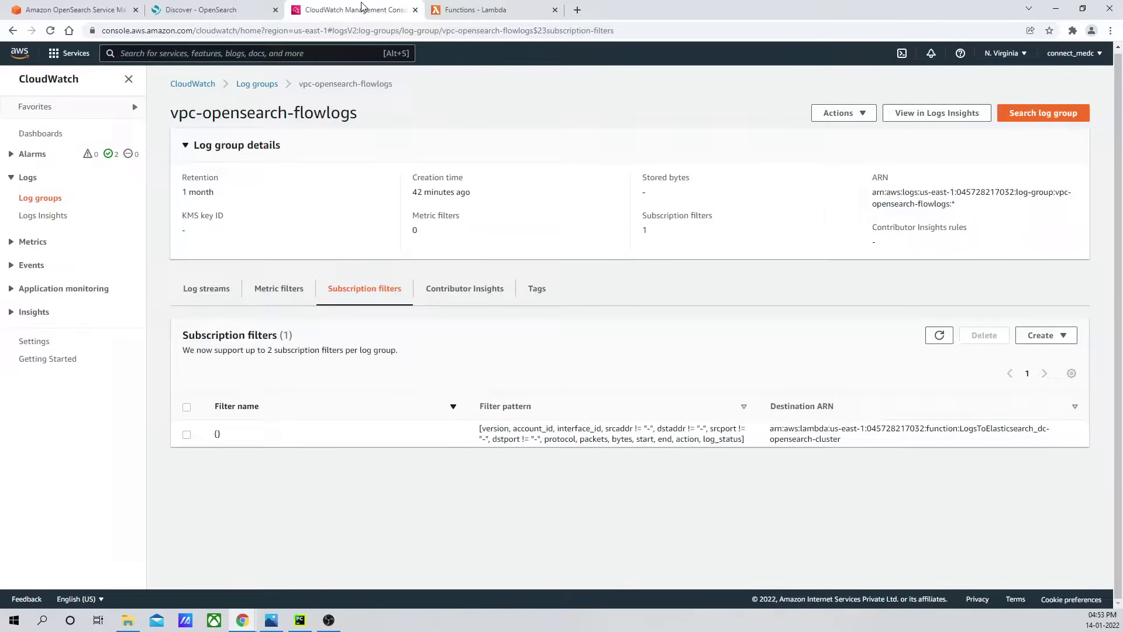
pyautogui.click(253, 89)
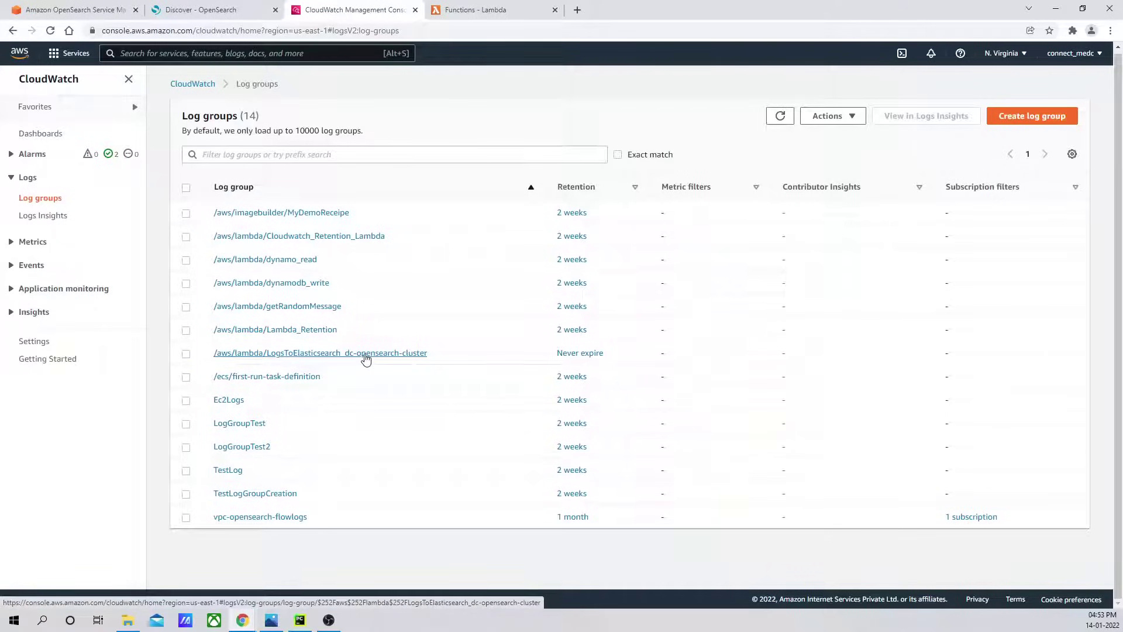
# Inspect the /aws/lambda/LogsToElasticsearch_dc-opensearch-cluster log streams, then return to the 45 Discover hits.
pyautogui.click(366, 353)
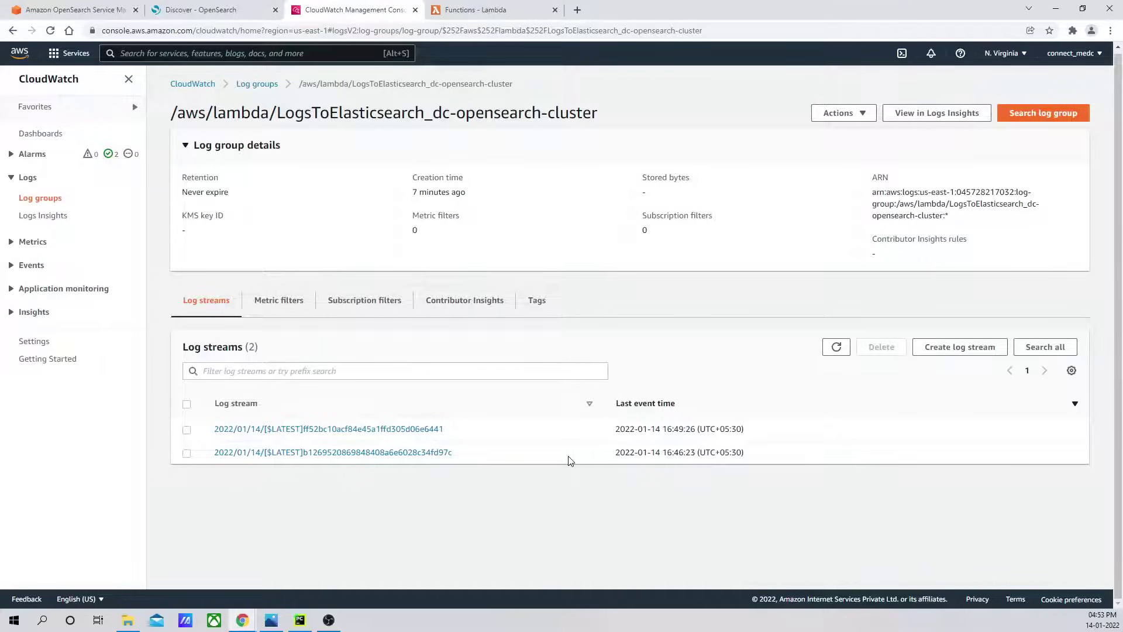
pyautogui.click(201, 9)
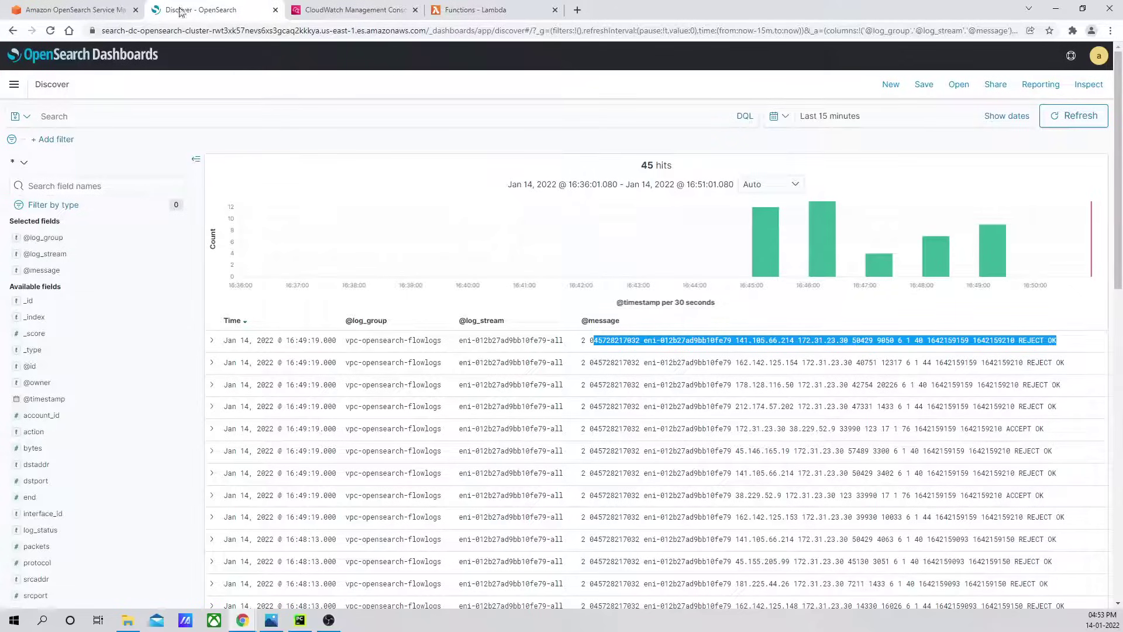
# Return to CloudWatch on the LogsToElasticsearch_dc-opensearch-cluster log group with its 2 log streams.
pyautogui.hotkey('alt', 'Tab')
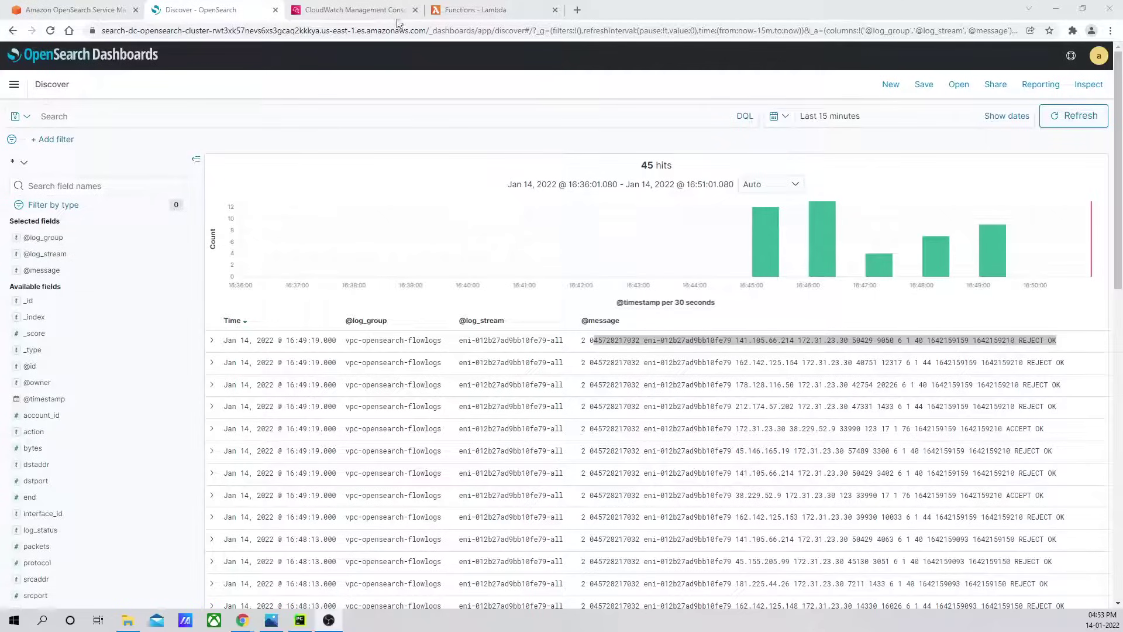
pyautogui.click(326, 8)
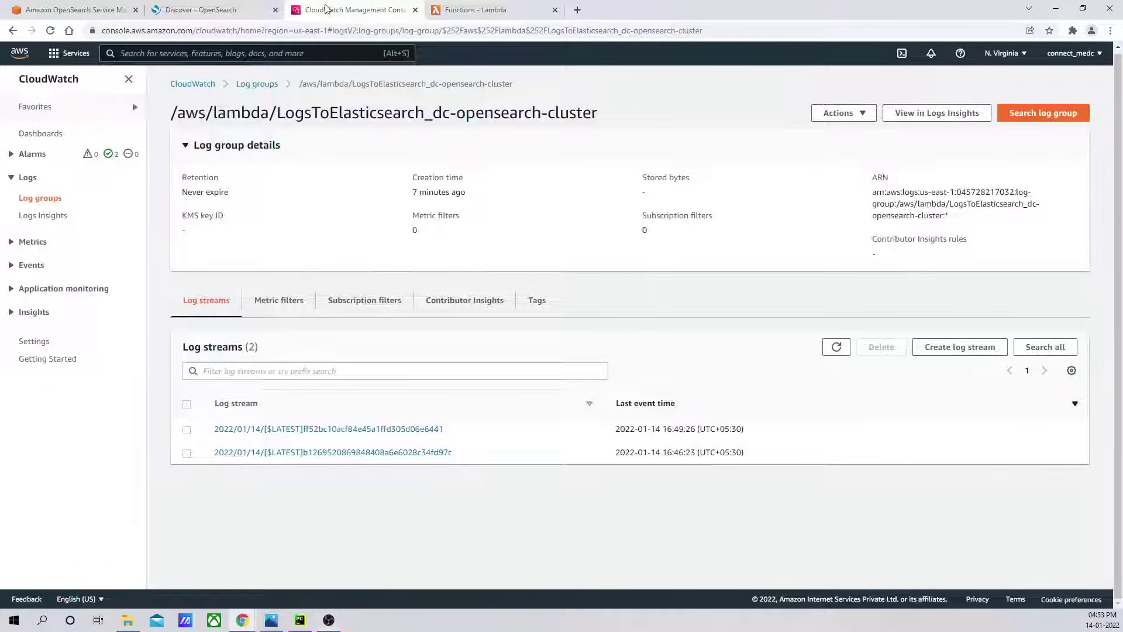
# Open the Ec2Logs log group and look at its subscription filter options without choosing any.
pyautogui.click(267, 85)
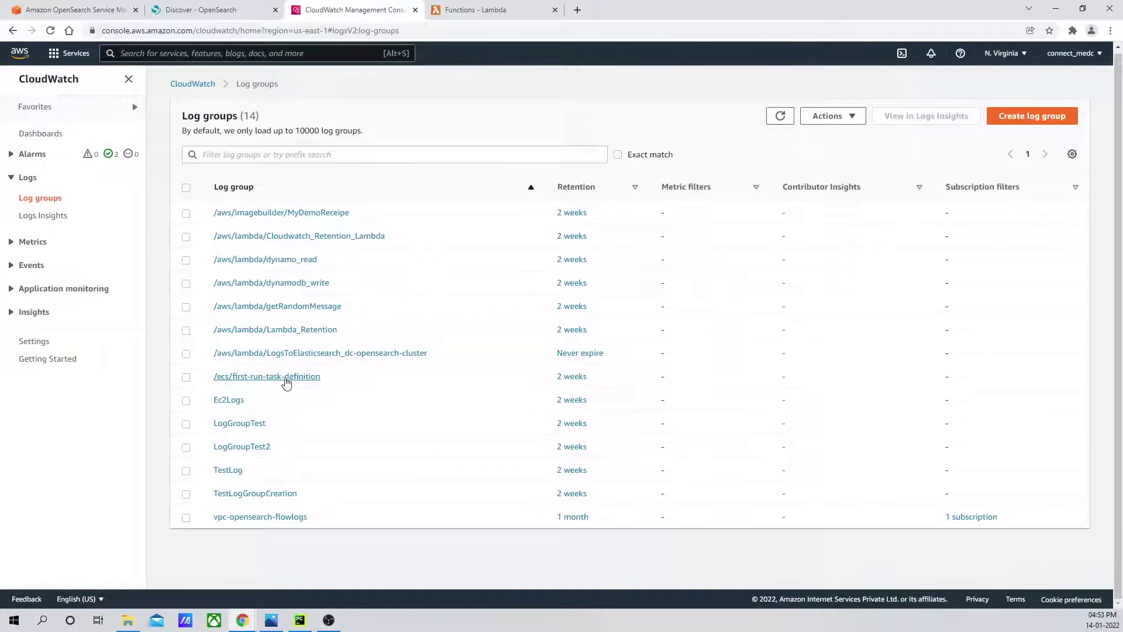
pyautogui.click(234, 403)
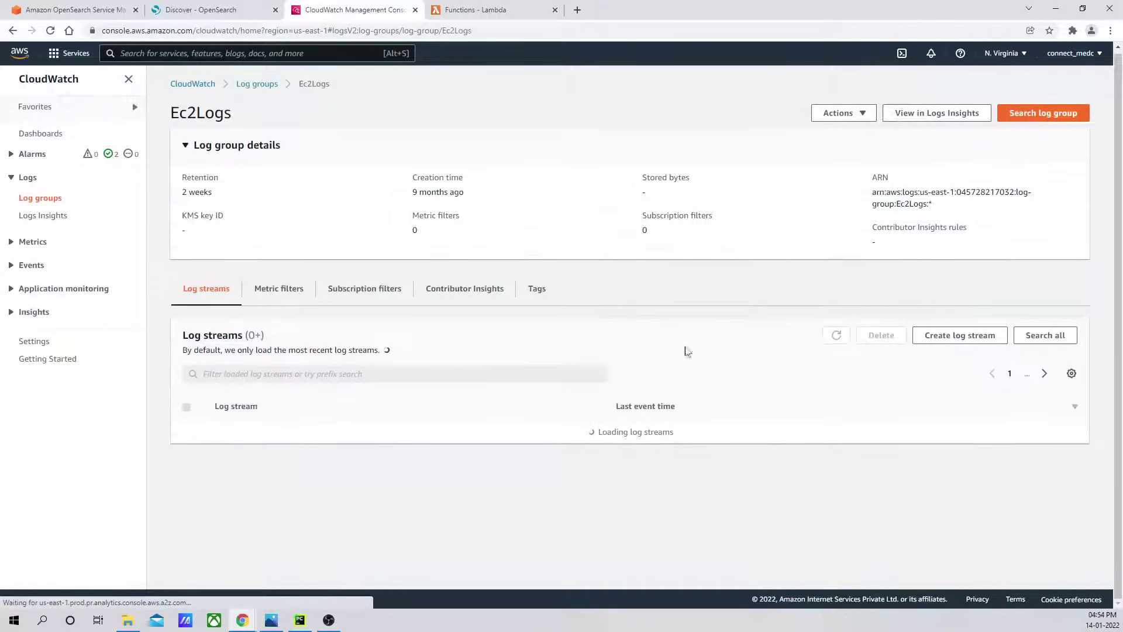
pyautogui.click(865, 117)
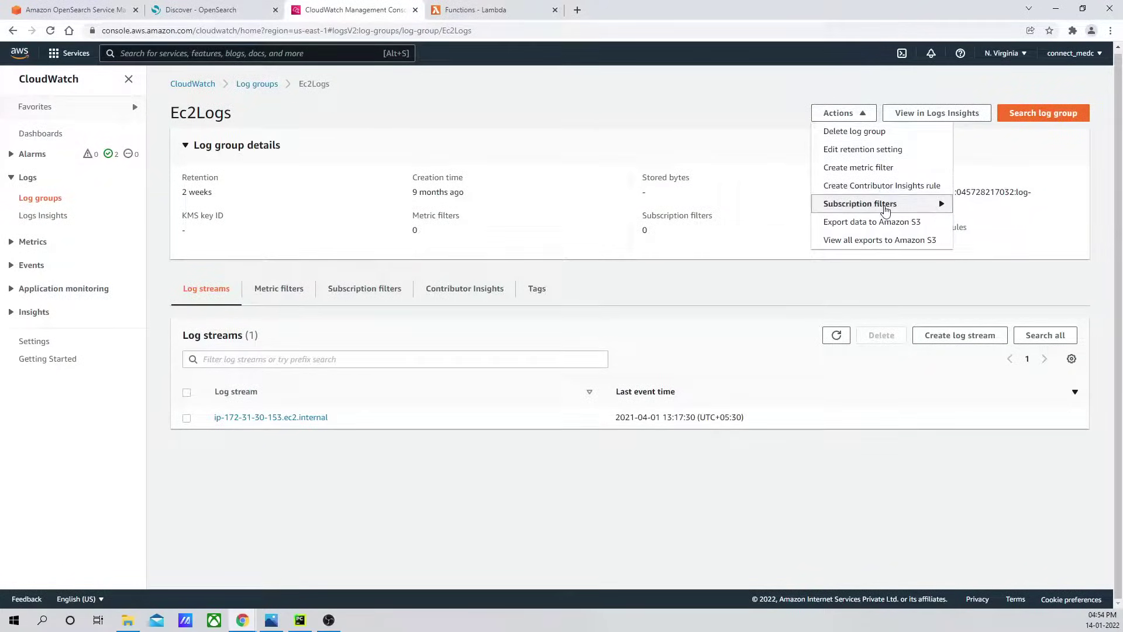
pyautogui.moveTo(880, 204)
pyautogui.click(645, 95)
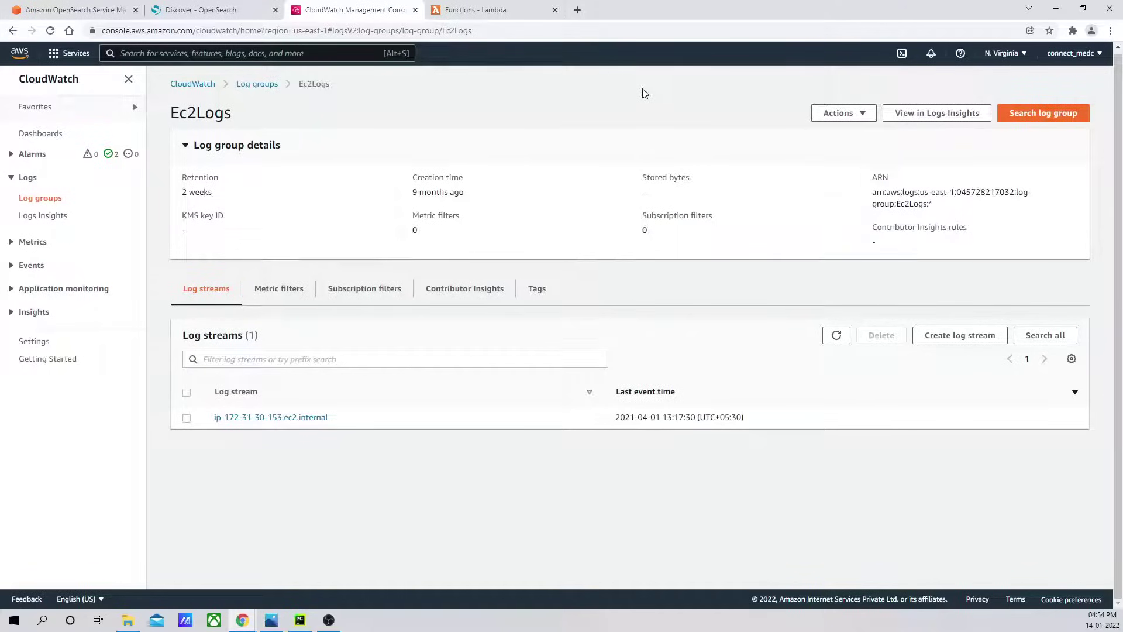